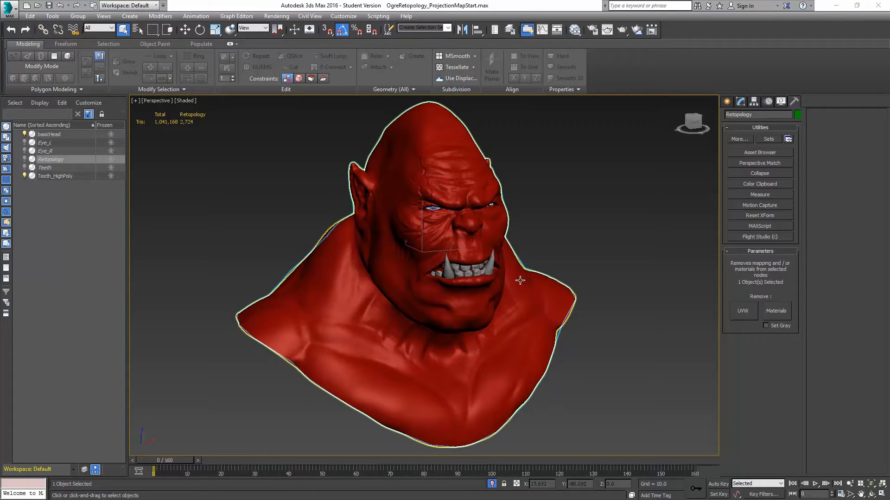
Step: Hide the Teeth_HighPoly and basicHead objects, show the Retopology mesh and display its edged faces
click(25, 176)
click(25, 134)
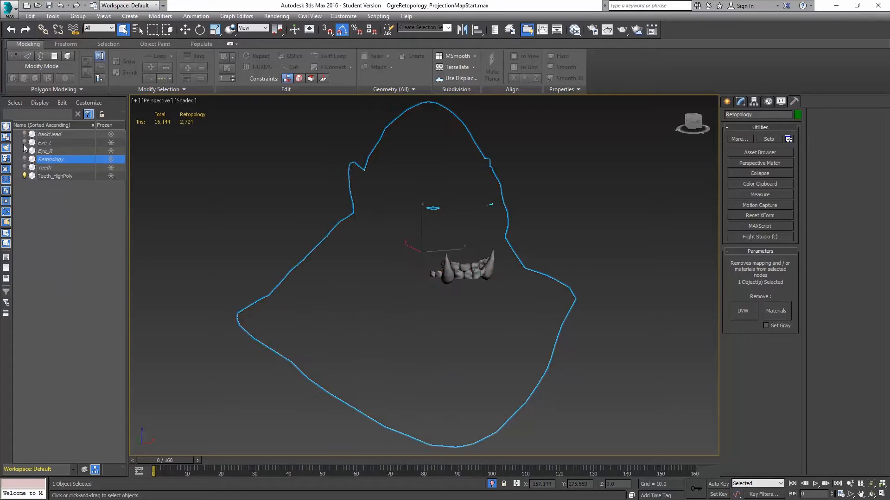
click(24, 175)
click(25, 159)
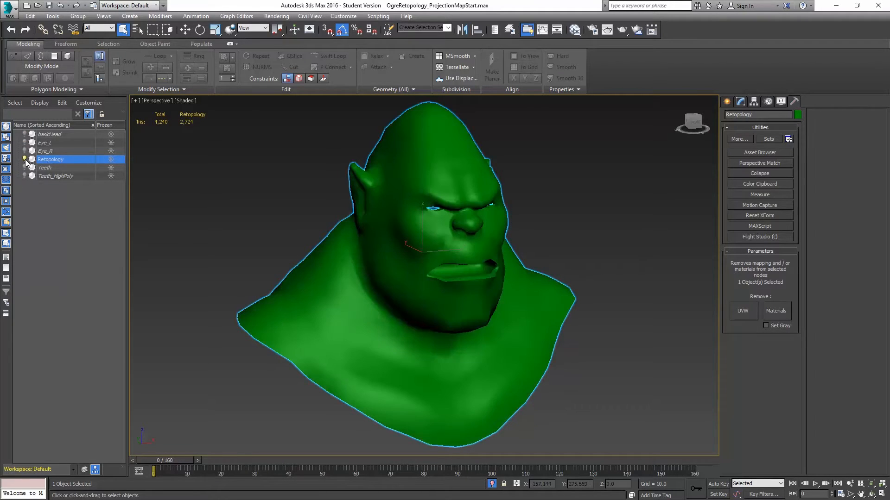
key(F4)
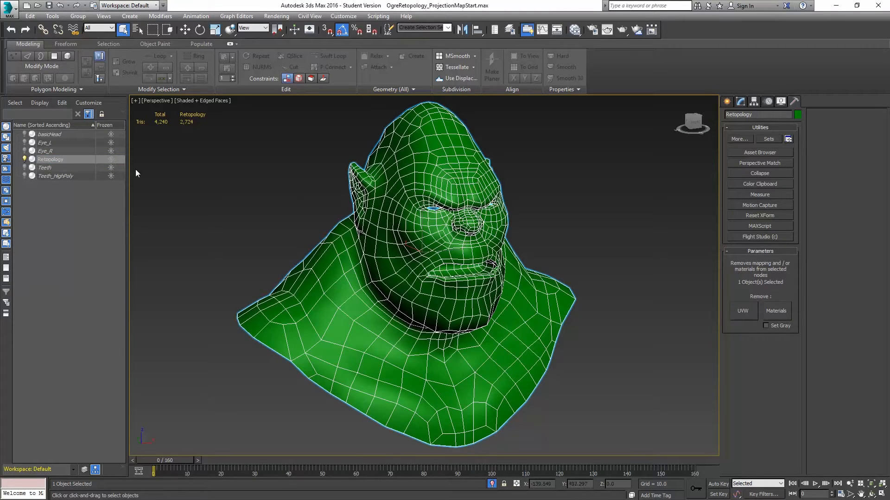
alt+middle_drag(491, 257, 463, 254)
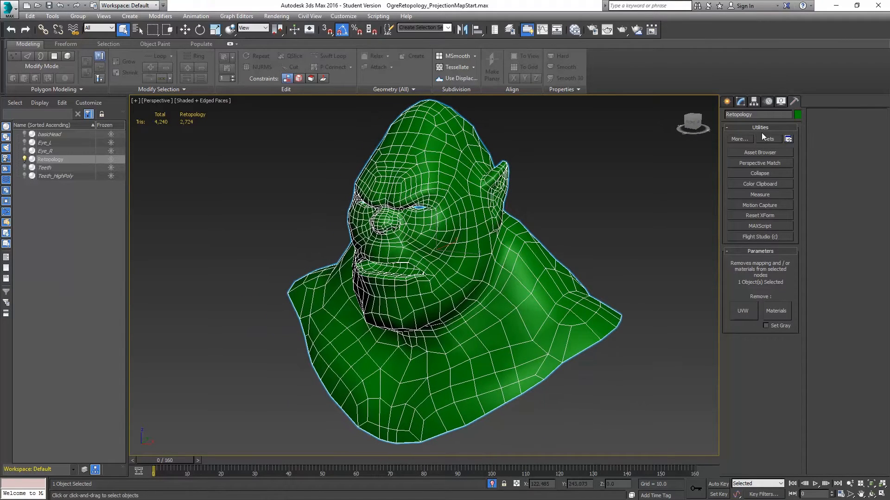
Step: Apply an Unwrap UVW modifier to the Retopology mesh and open its UV layout for editing
click(740, 102)
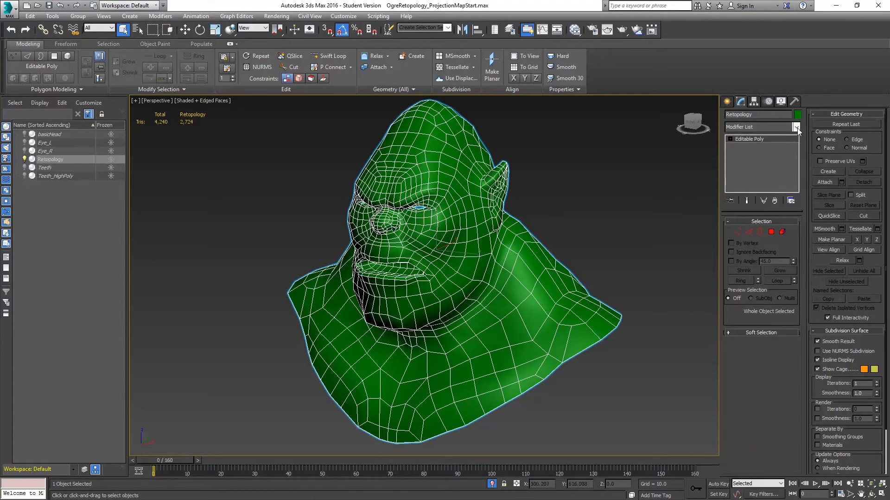
click(796, 127)
drag(799, 157, 798, 319)
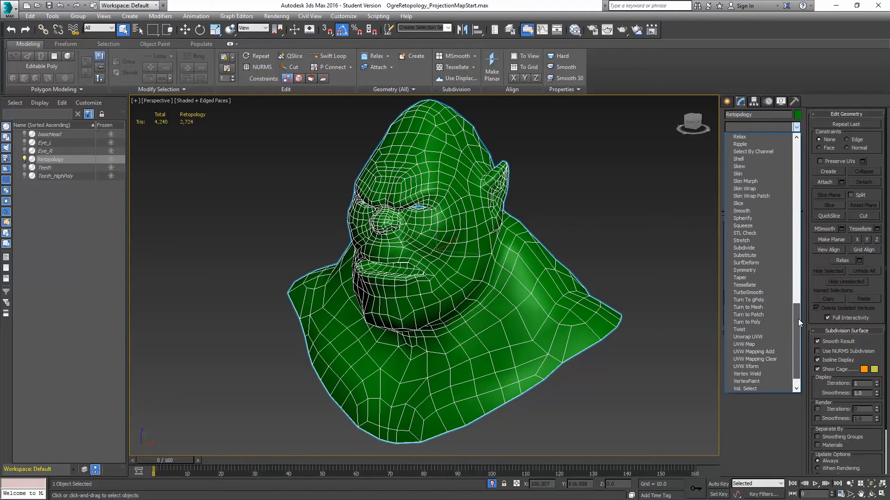
click(744, 338)
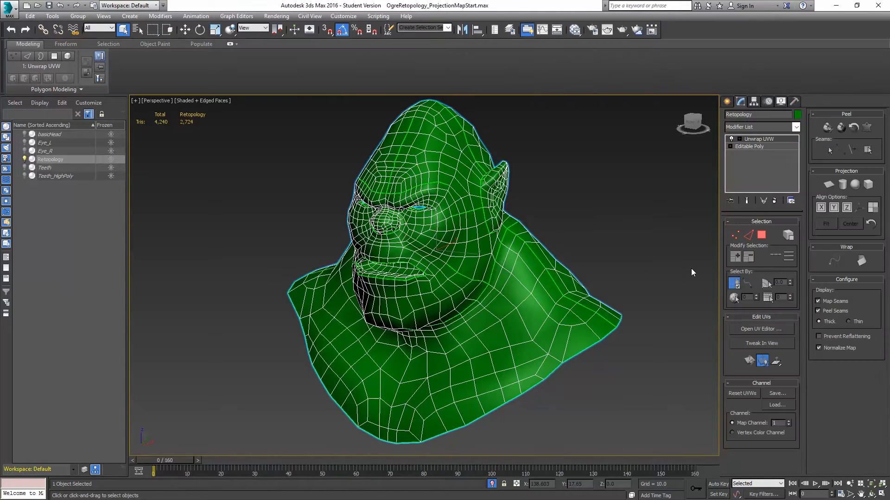
key(1)
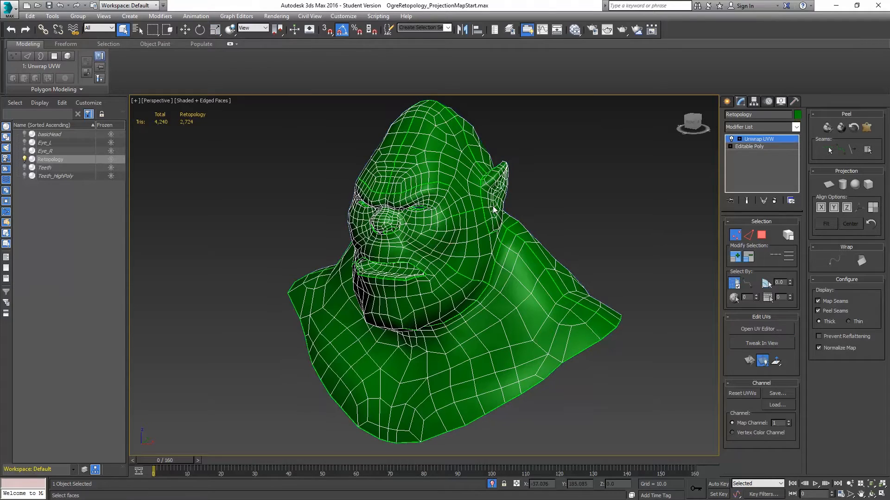
click(762, 328)
drag(493, 86, 647, 99)
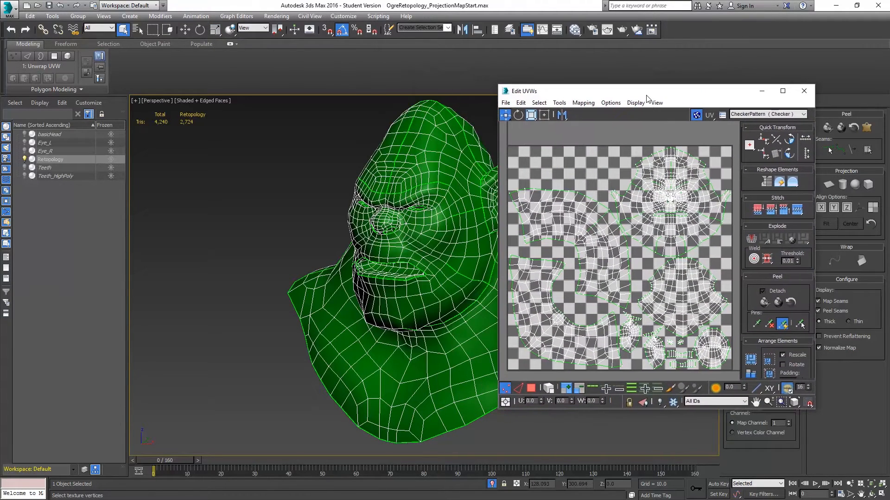
Step: Select all UV polygons, inspect the layout around the face, close the UV editor and delete the Unwrap UVW modifier
click(532, 388)
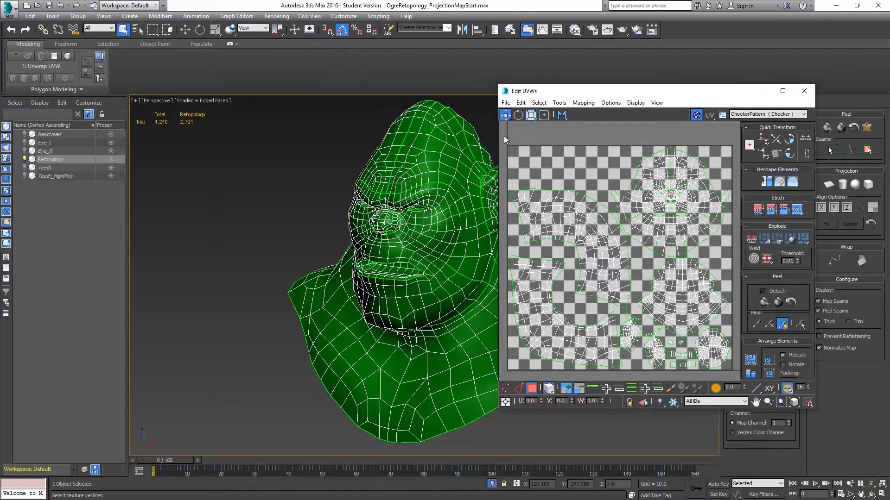
key(ctrl+a)
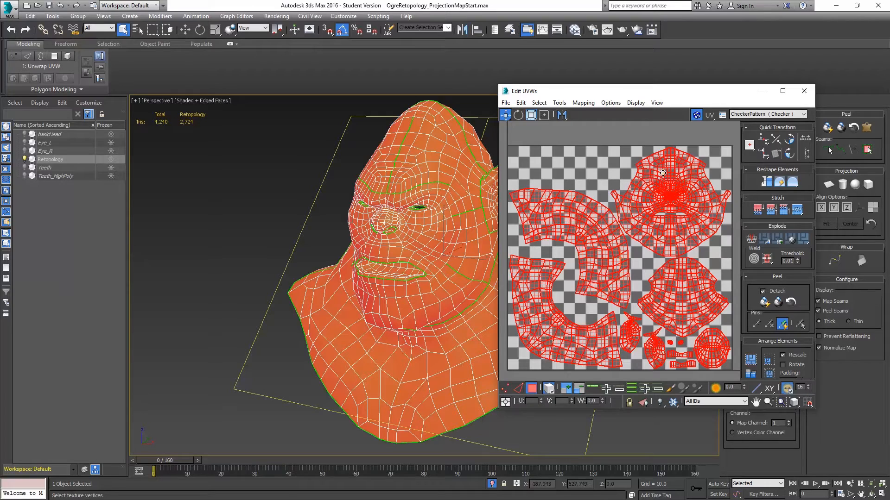
scroll(677, 201, up, 6)
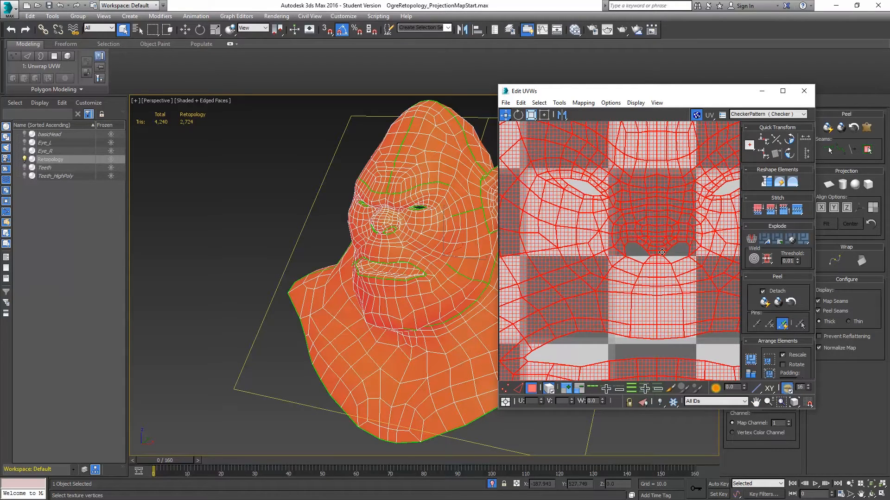
click(803, 90)
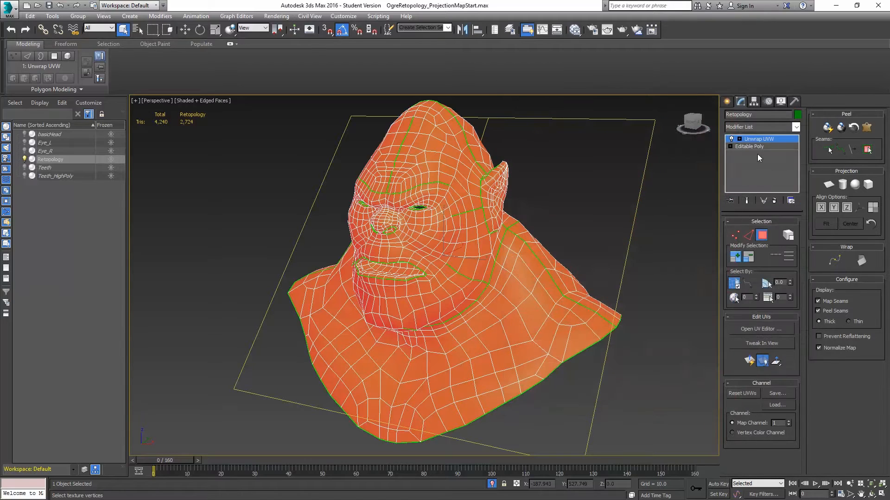
click(774, 200)
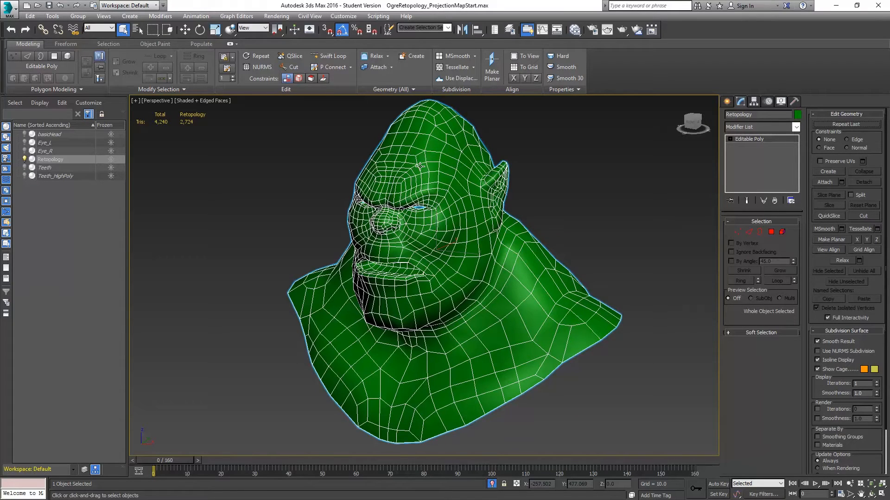
Step: Show the basicHead sculpt in place of Retopology without edged faces and examine its high-poly surface detail
click(26, 159)
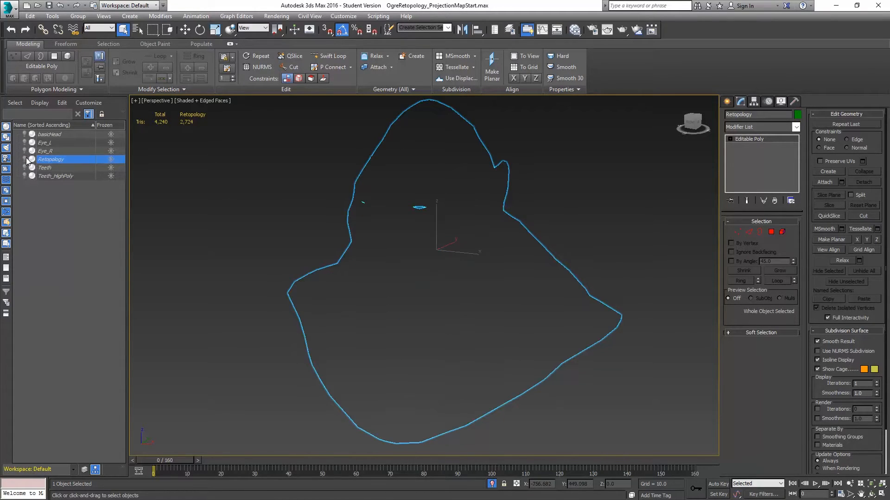
click(25, 133)
click(439, 238)
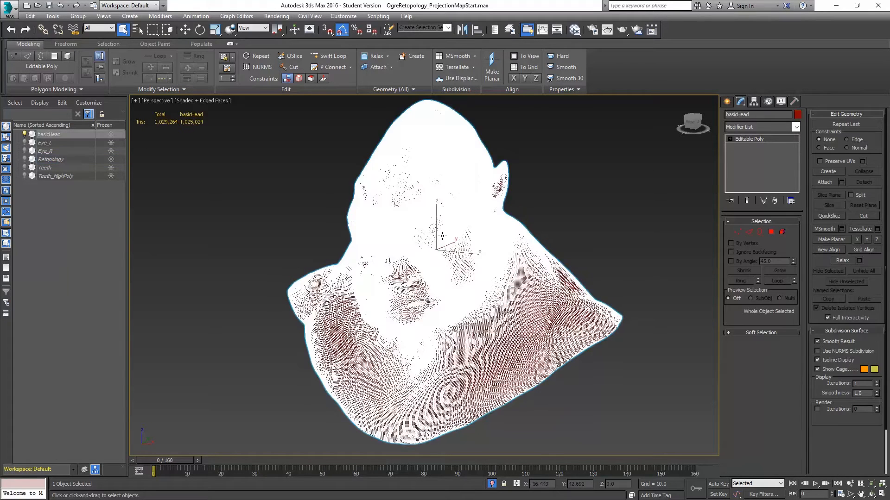
key(F4)
alt+middle_drag(399, 247, 429, 234)
scroll(428, 234, up, 3)
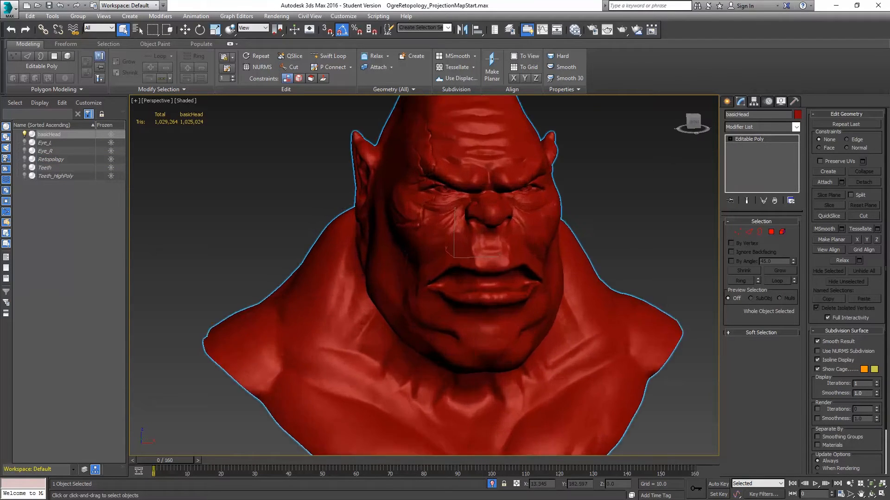
scroll(449, 239, up, 3)
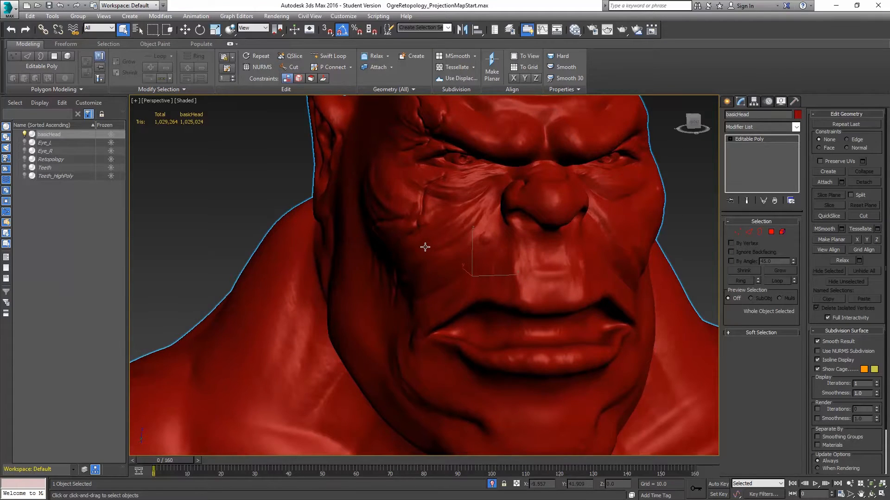
scroll(452, 232, down, 5)
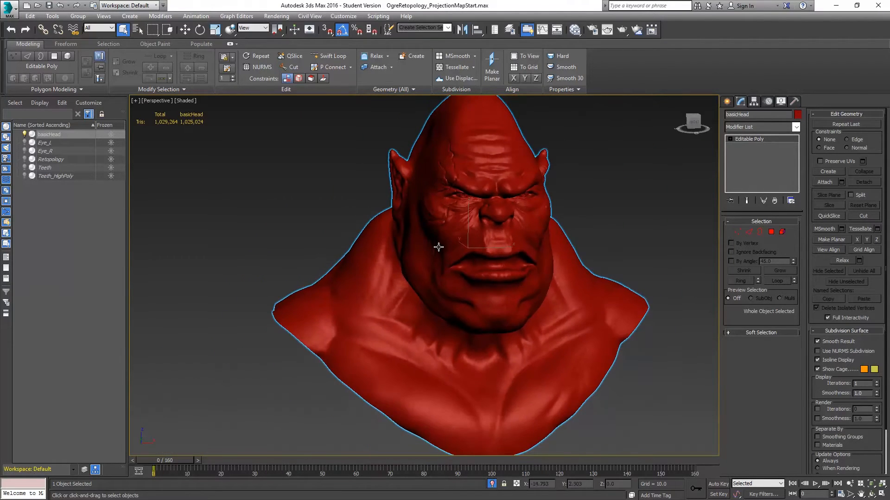
alt+middle_drag(437, 247, 426, 178)
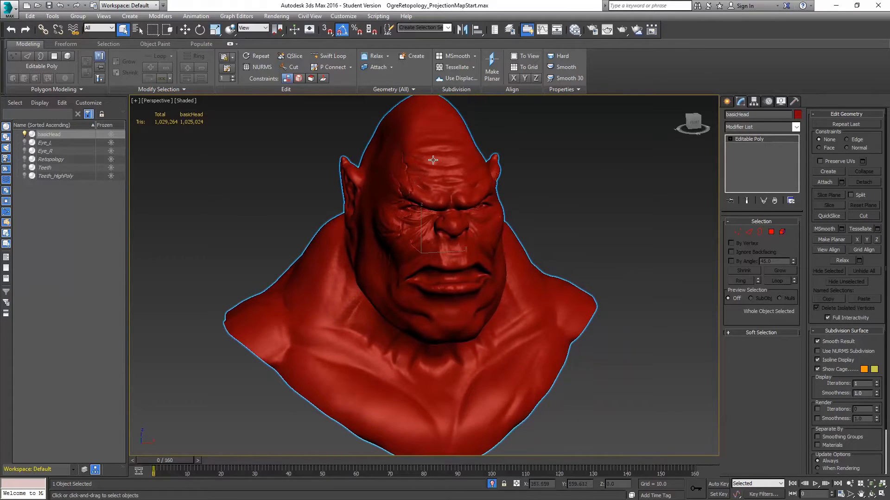
Step: Show the Retopology mesh, hide basicHead and save the scene
click(25, 159)
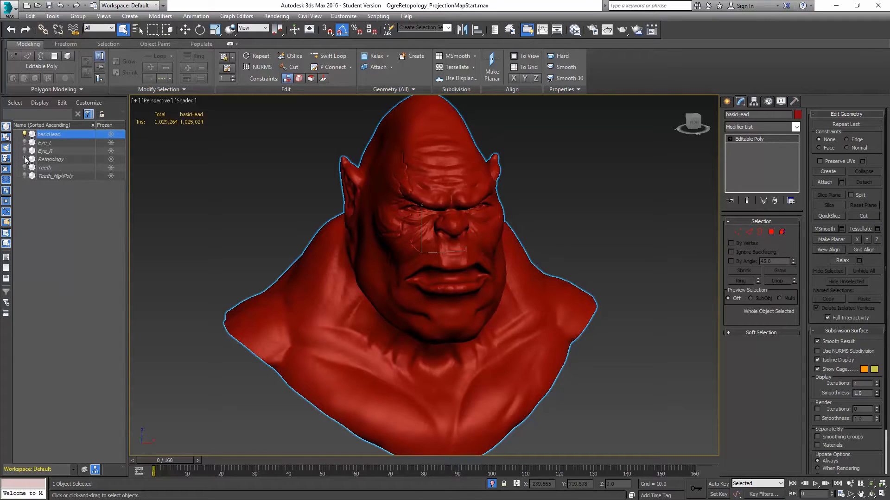
click(25, 134)
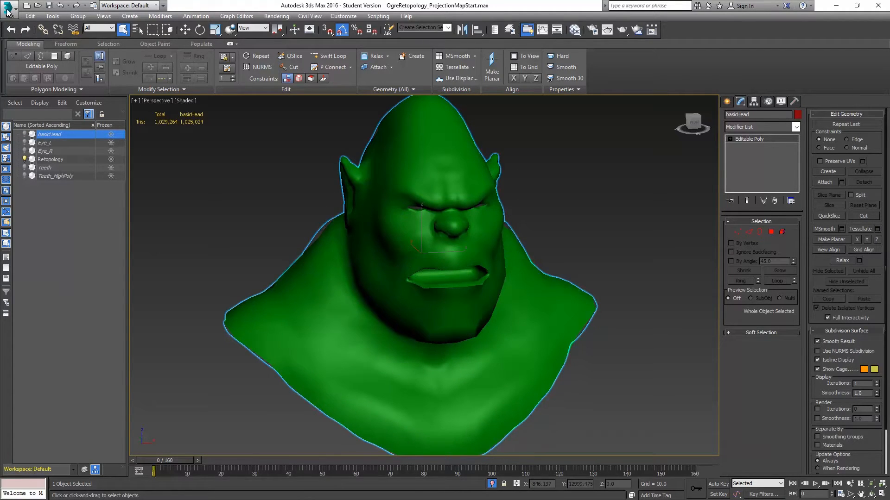
click(49, 5)
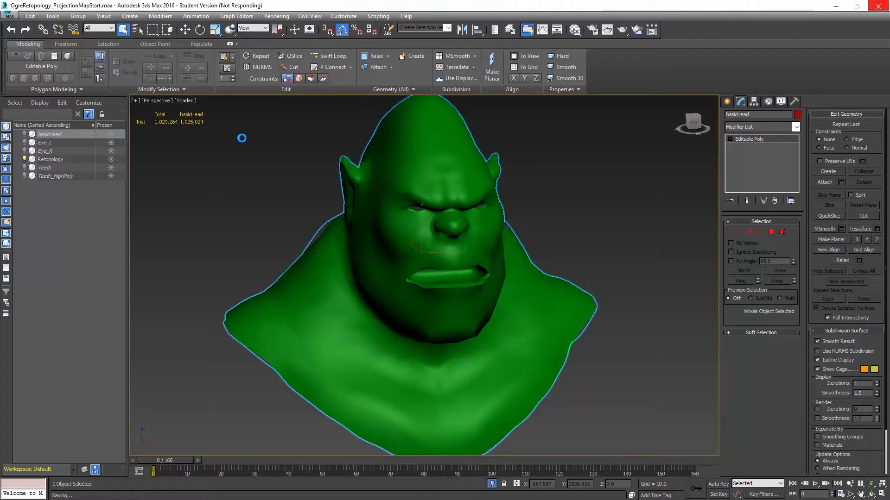
Step: Open the recent scene OgreRetopology_Projection_Result.max and accept the isolated objects notice
click(10, 7)
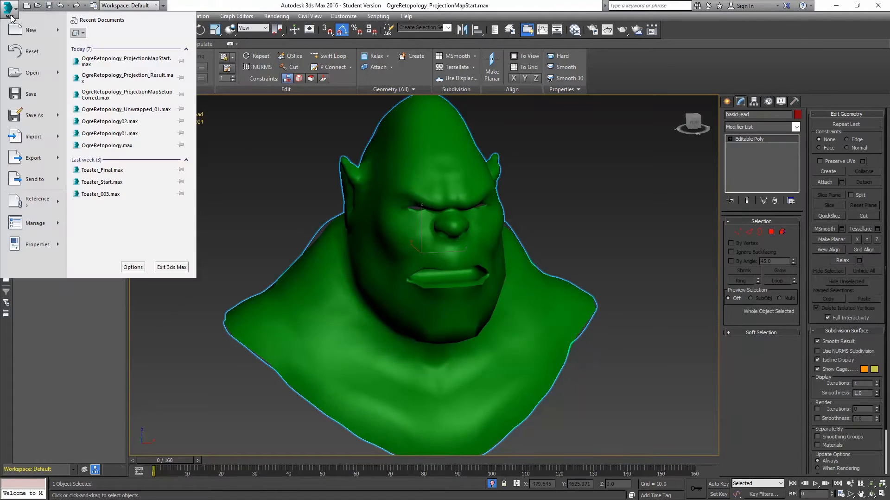
click(126, 75)
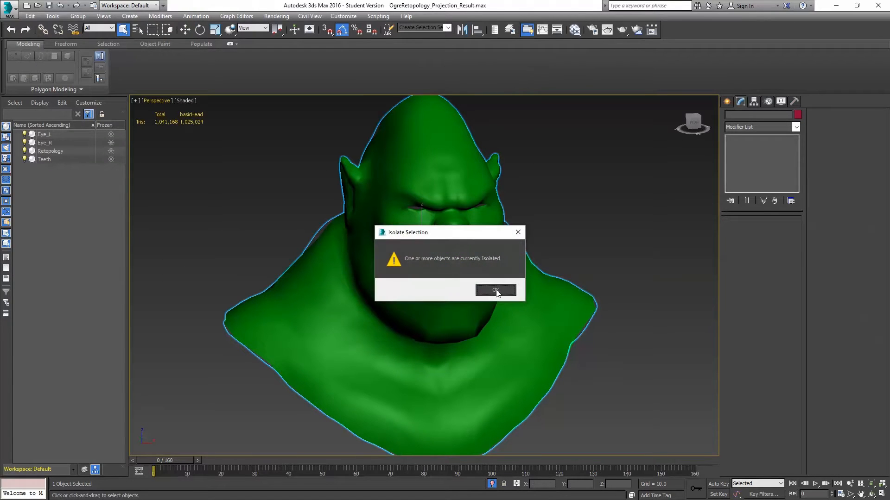
click(489, 291)
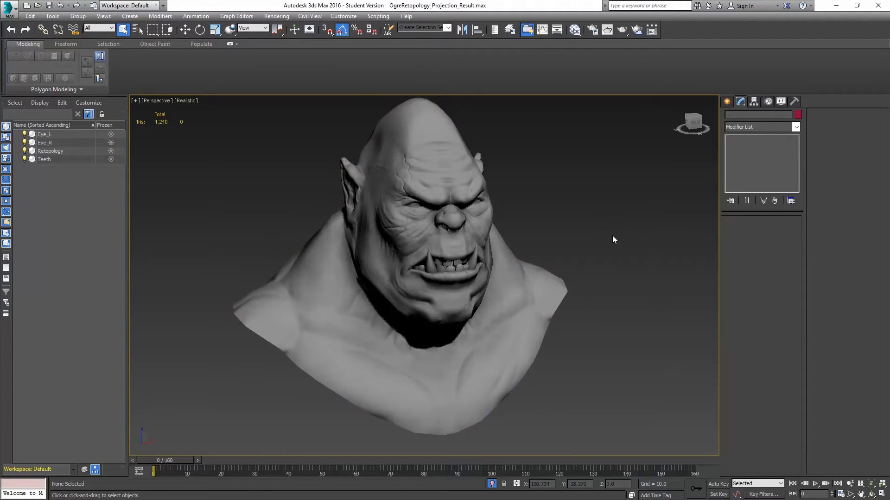
Step: Examine the ogre bust's low-poly wireframe with edged faces displayed, switching the Teeth object off and back on
mouse_move(612, 236)
alt+middle_down()
mouse_move(463, 242)
mouse_move(625, 238)
alt+middle_up()
key(F4)
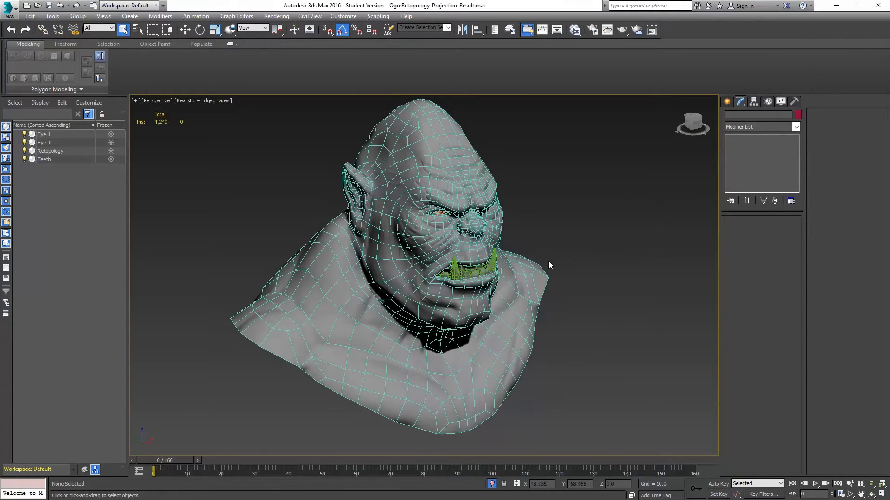
alt+middle_drag(549, 261, 491, 266)
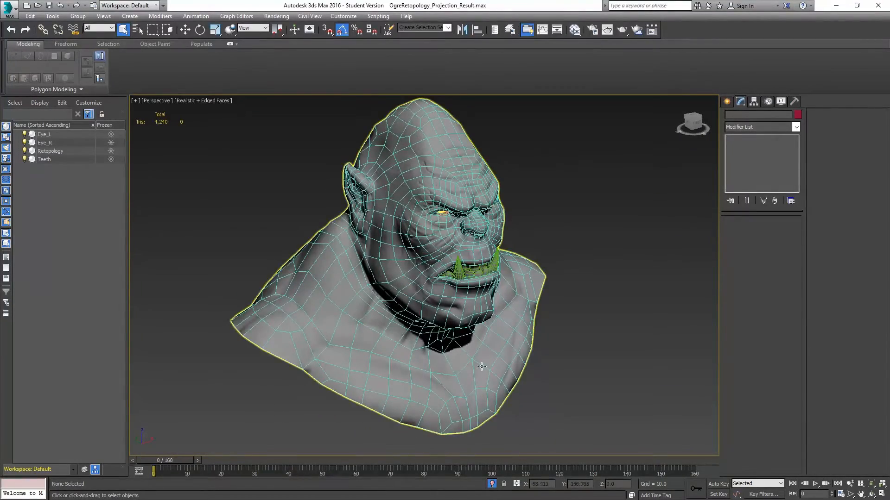
alt+middle_drag(482, 367, 339, 231)
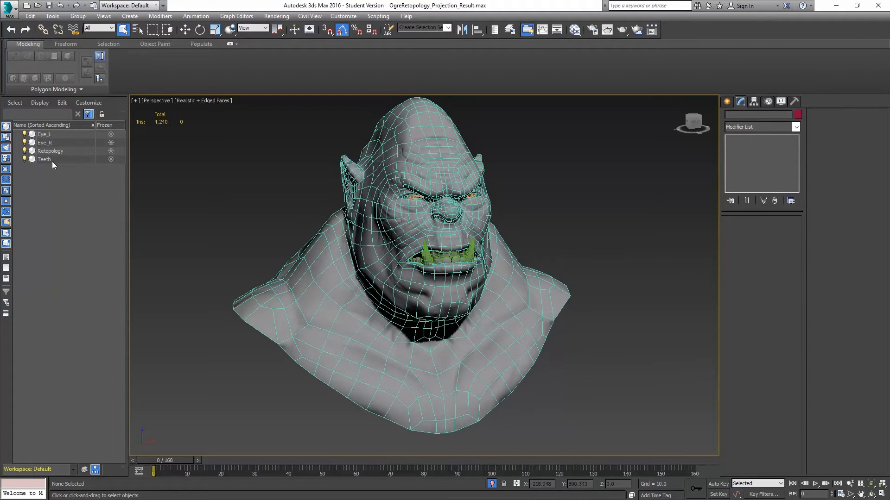
click(25, 160)
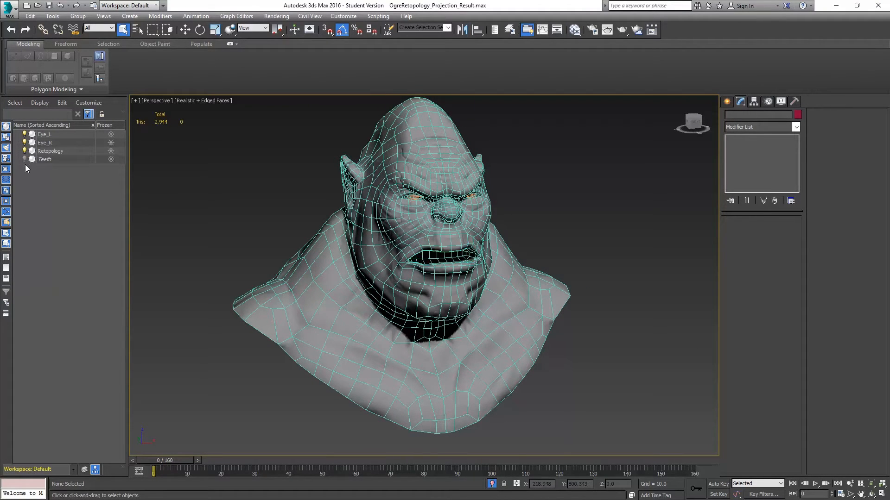
click(25, 159)
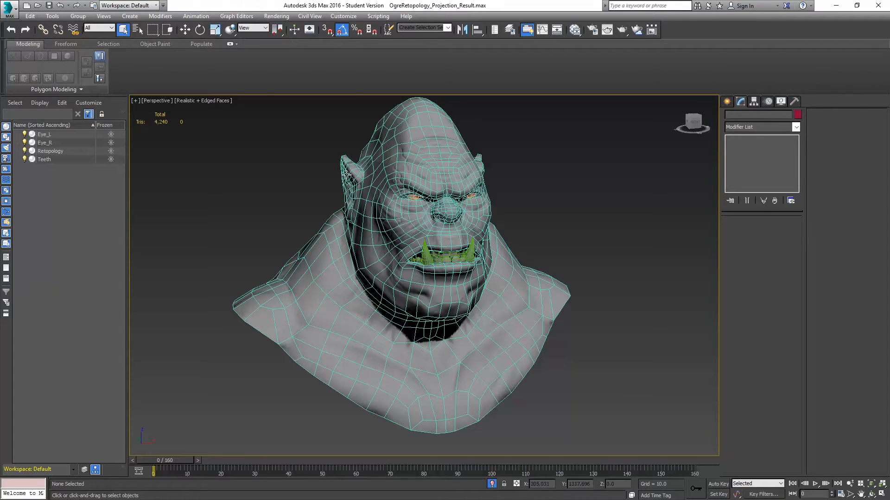
Step: Select the Retopology mesh, turn off edged faces and examine the projected detail on the ogre's face
alt+middle_drag(363, 192, 403, 202)
scroll(403, 201, up, 3)
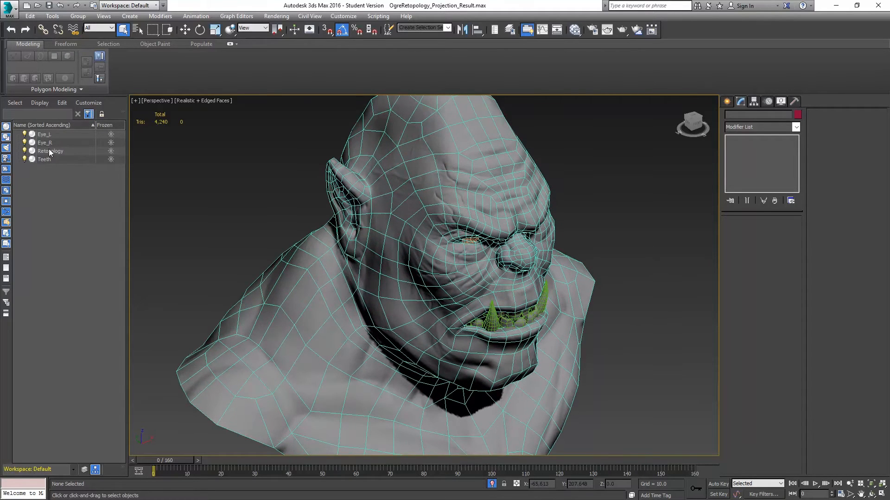
click(50, 151)
mouse_move(407, 218)
alt+middle_down()
mouse_move(452, 219)
mouse_move(393, 223)
alt+middle_up()
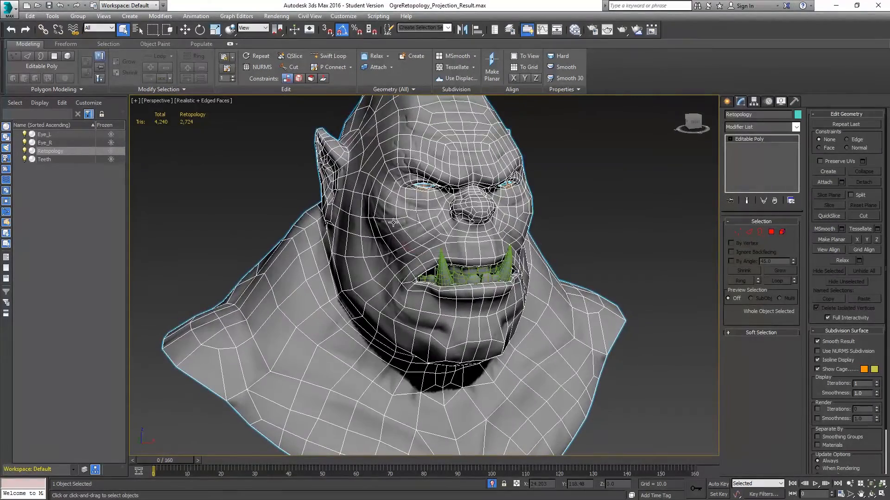
key(F4)
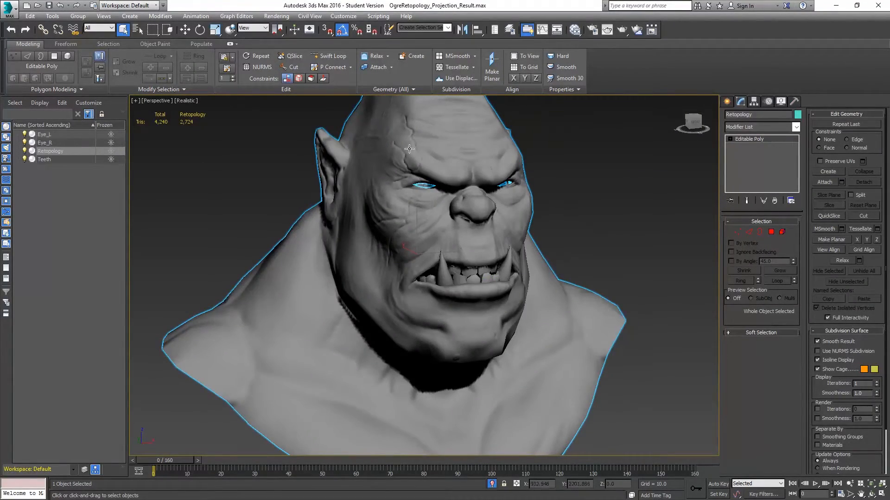
alt+middle_drag(420, 167, 402, 171)
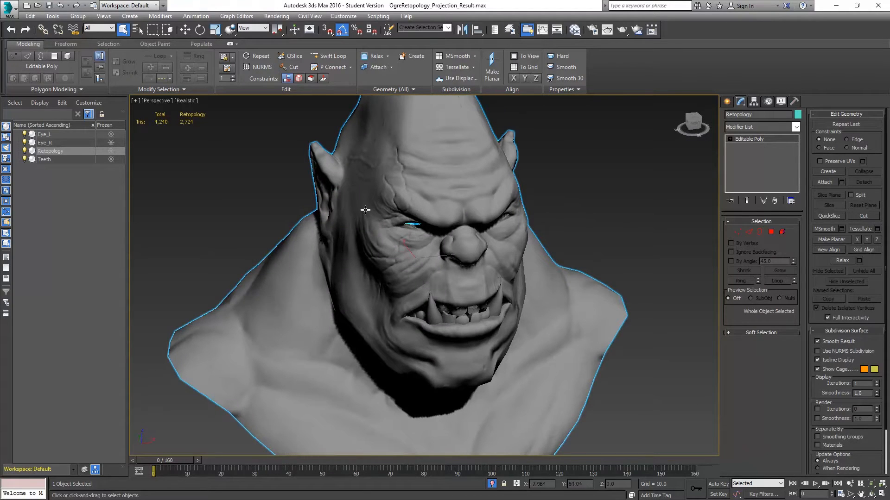
Step: Open the recent scene OgreRetopology_ProjectionMapStart.max
click(9, 10)
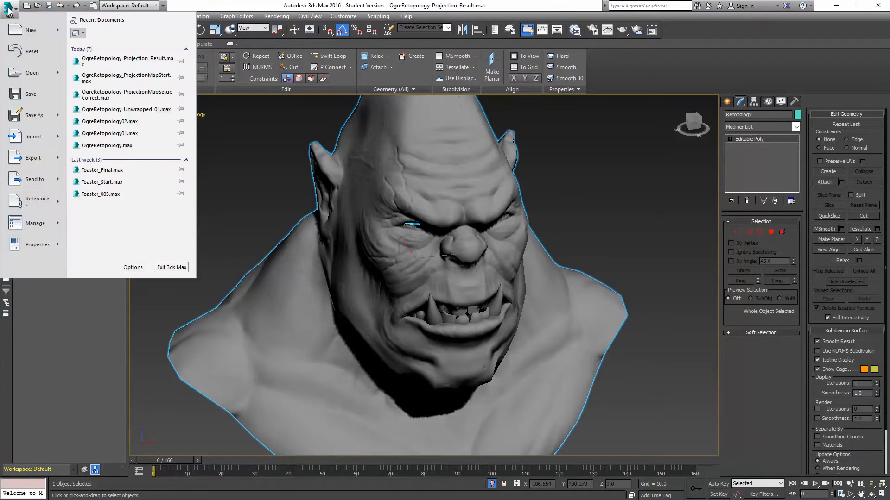
click(124, 77)
click(454, 269)
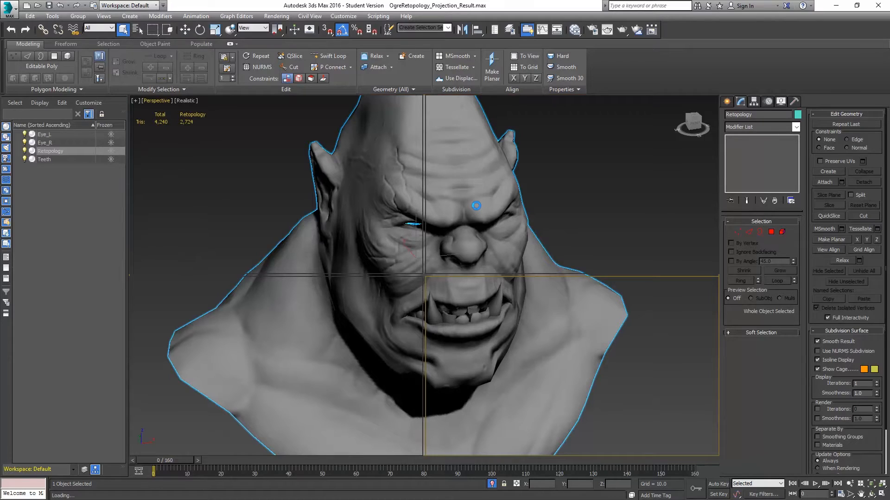
click(505, 293)
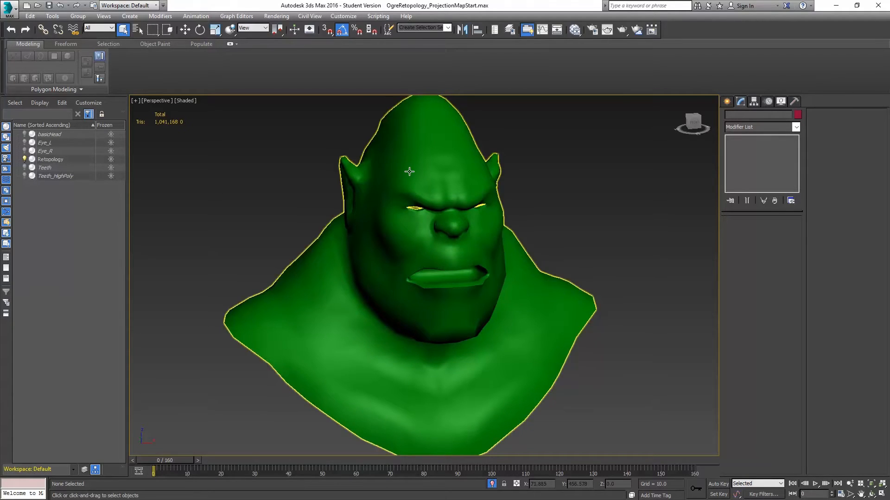
Step: Unhide basicHead over the Retopology mesh and examine from the ogre's side how the two surfaces overlap
click(456, 156)
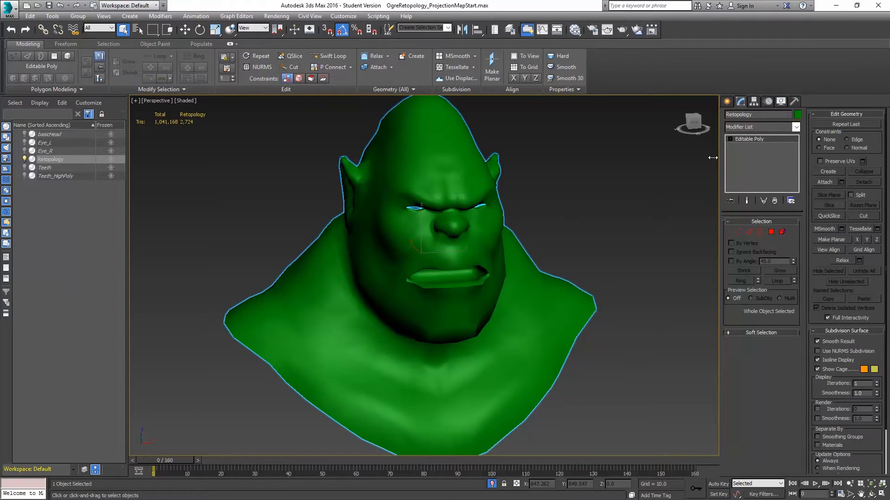
click(25, 134)
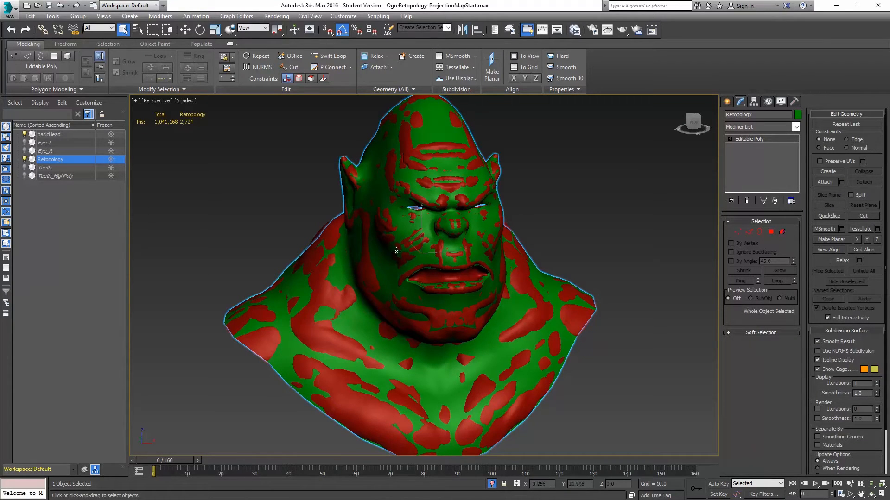
click(366, 269)
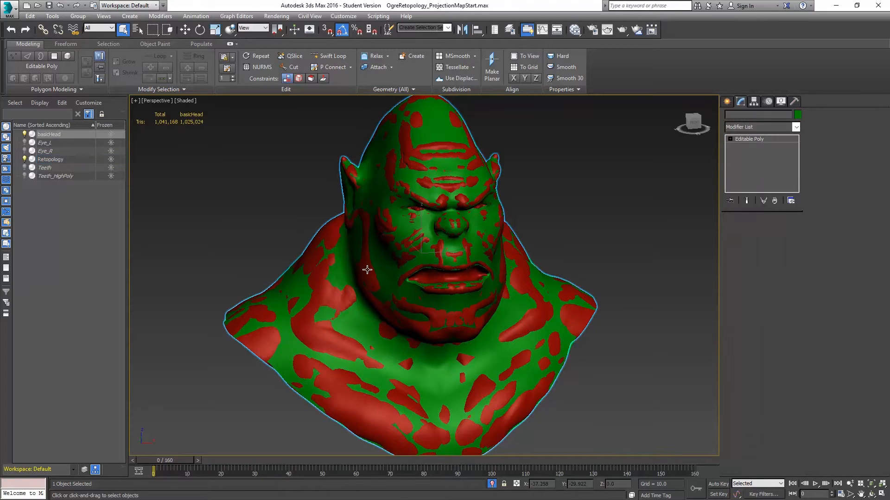
alt+middle_drag(376, 265, 397, 266)
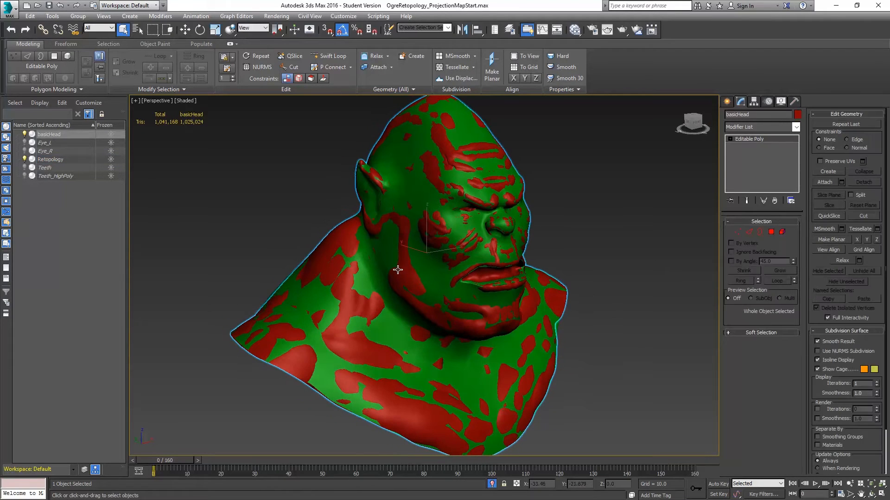
click(403, 190)
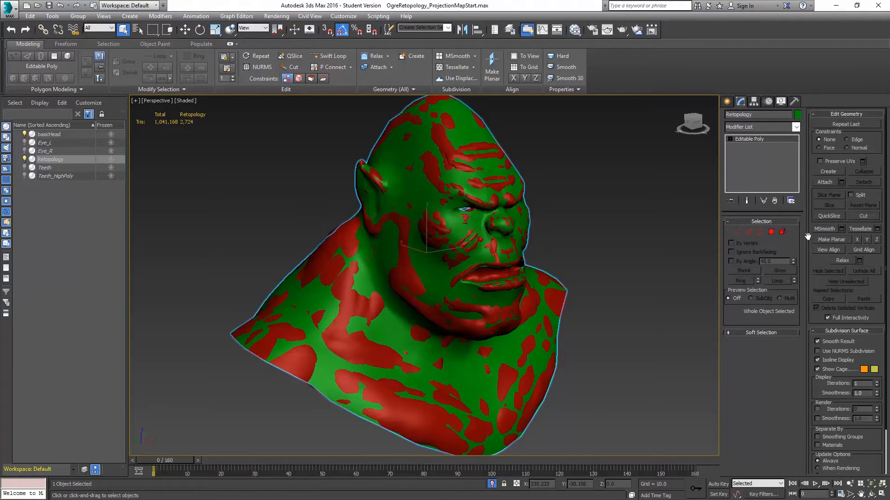
click(771, 232)
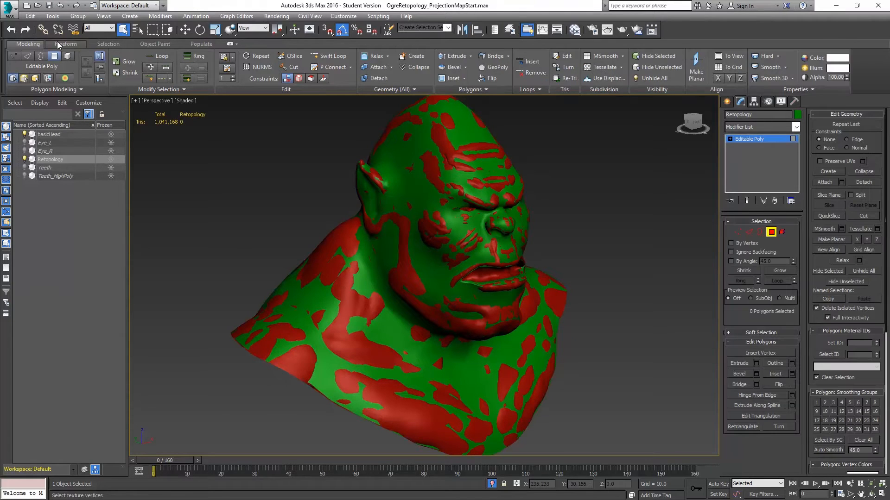
click(73, 44)
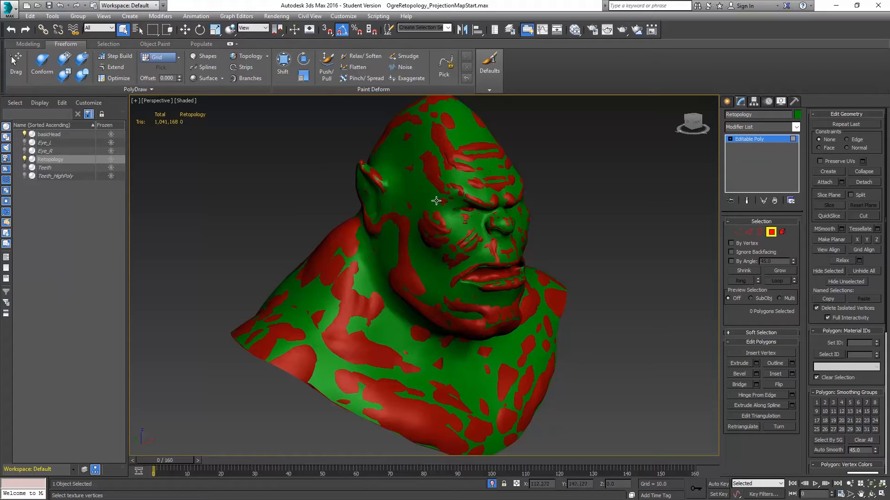
click(765, 234)
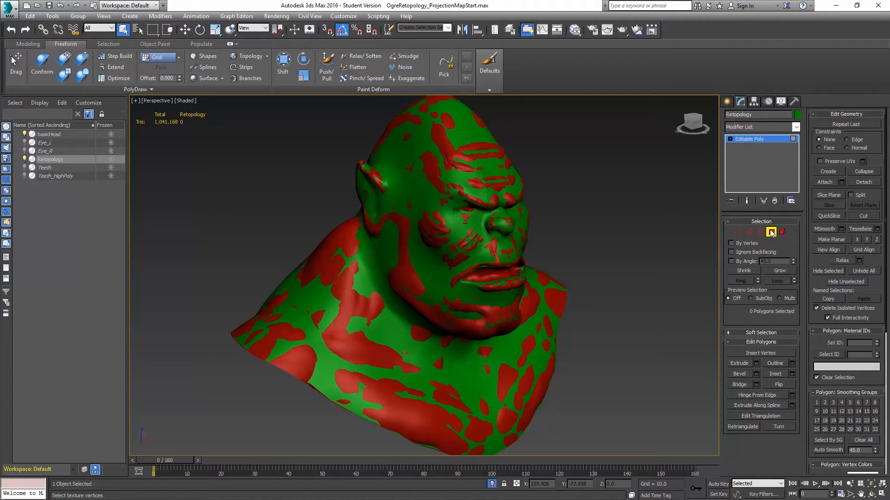
Step: Add a Push modifier to the basicHead sculpt and set its push value to 0.5
click(346, 240)
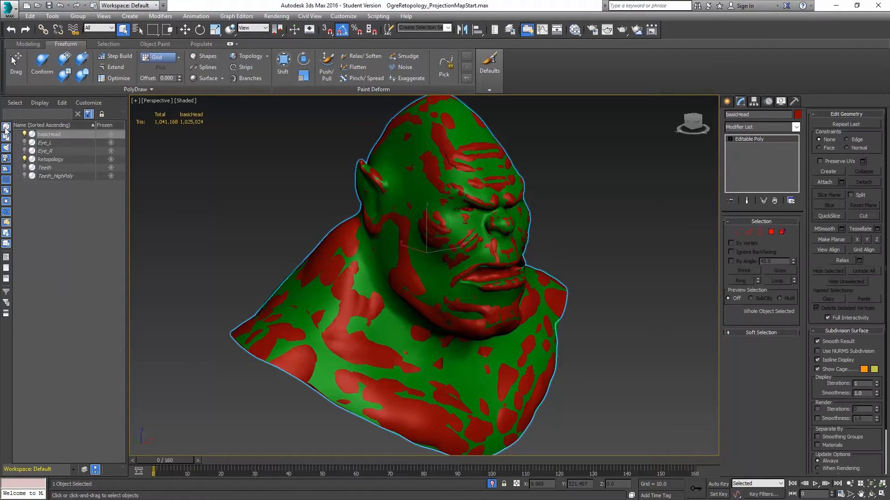
click(797, 128)
drag(798, 150, 799, 288)
click(745, 210)
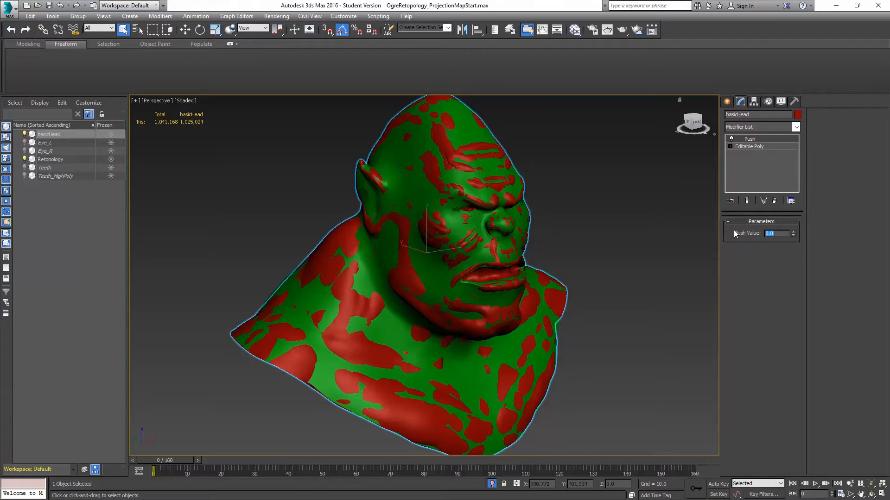
text(0.5)
key(Return)
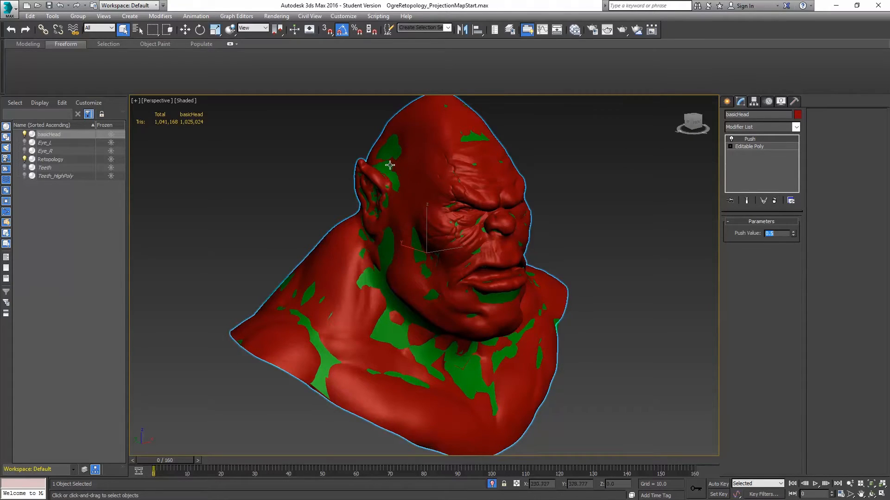
Step: Convert the pushed basicHead sculpt to an Editable Poly
right_click(437, 126)
mouse_move(472, 219)
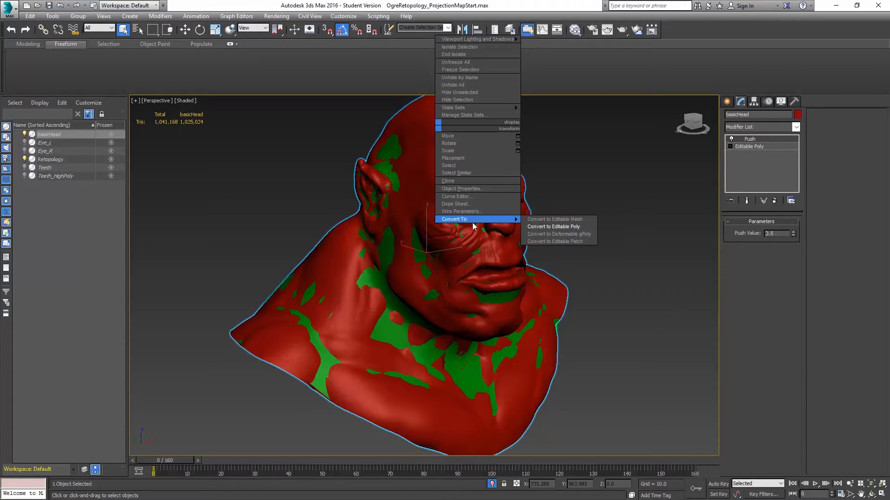
click(549, 226)
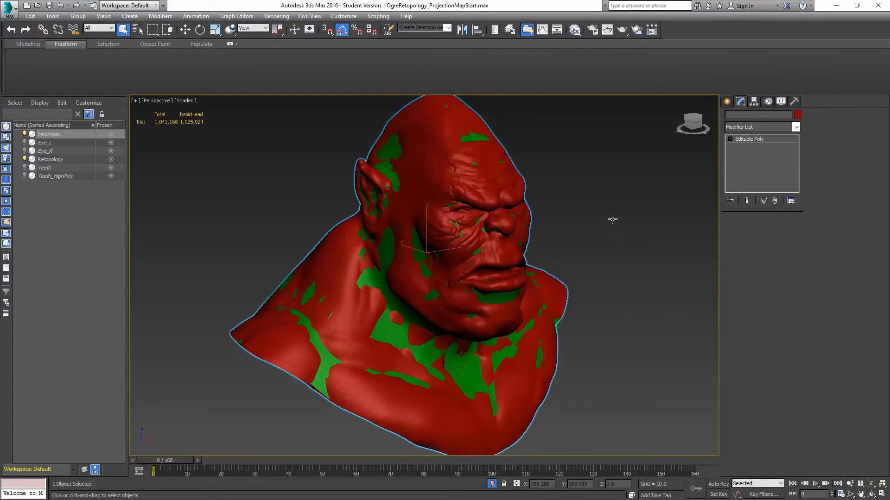
Step: Assign the Ogre High Poly material to basicHead and change its diffuse color to olive green
click(390, 329)
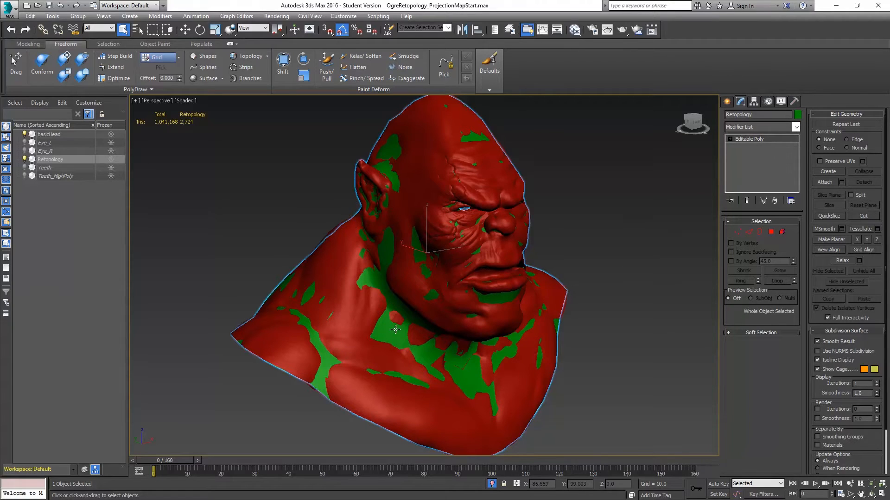
click(430, 164)
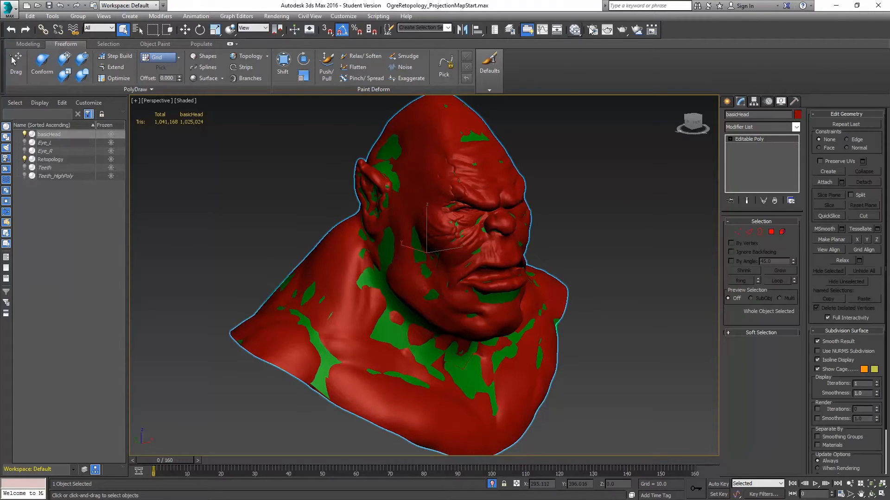
click(575, 29)
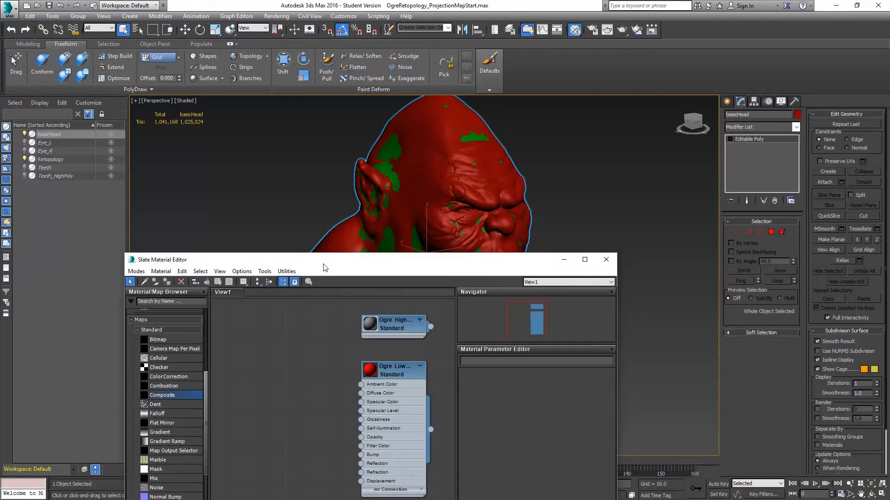
drag(324, 262, 705, 156)
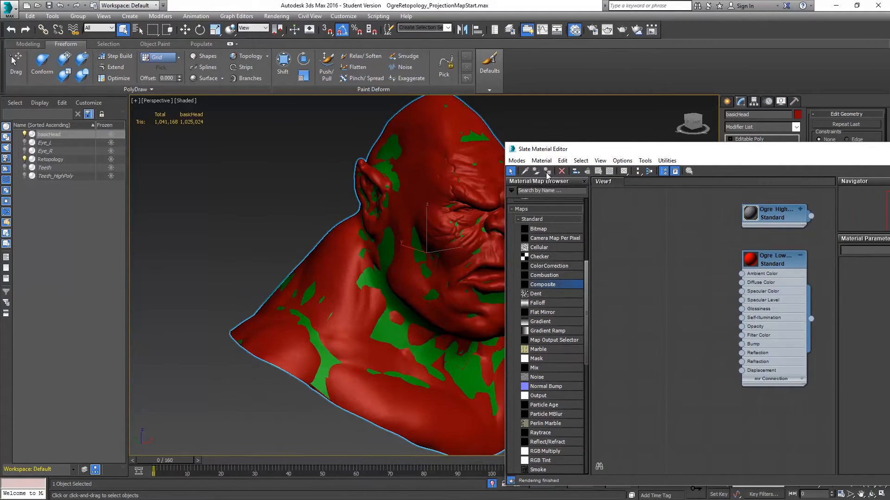
double_click(771, 215)
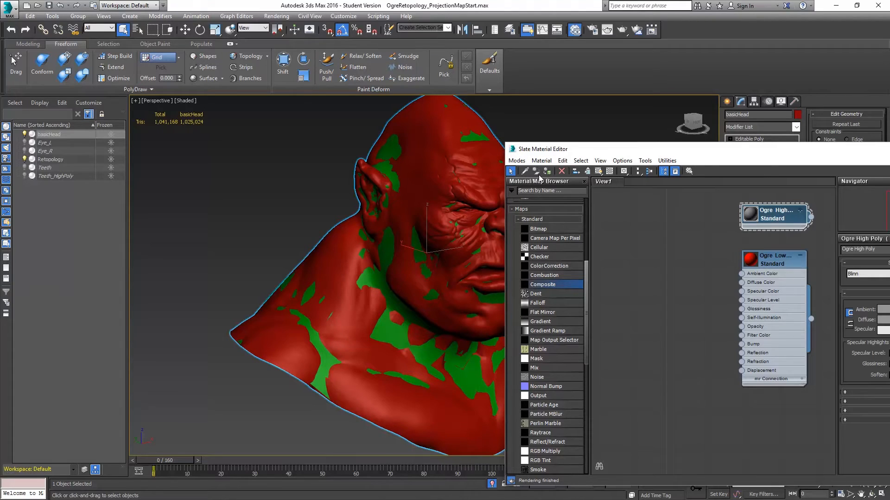
click(598, 171)
drag(618, 151, 510, 140)
click(783, 298)
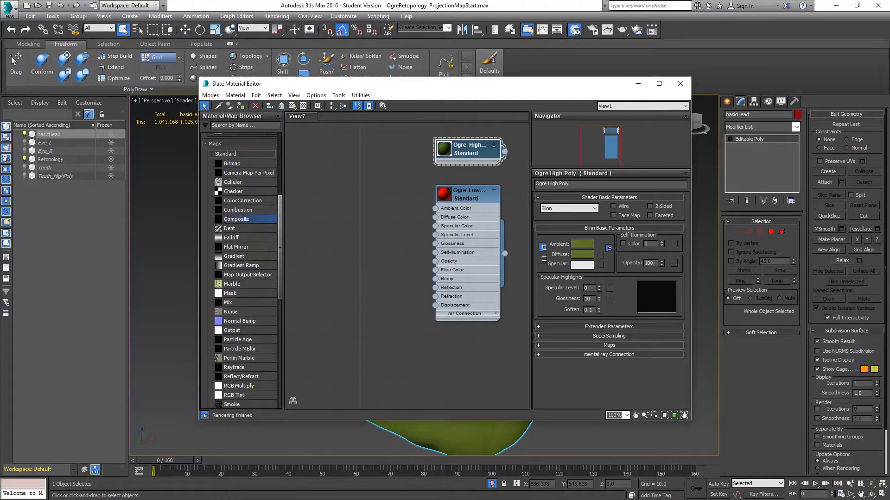
drag(437, 87, 889, 95)
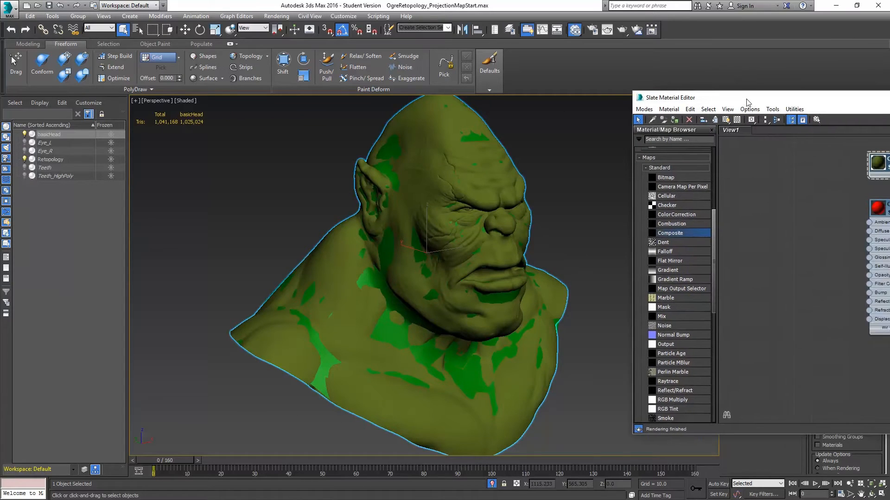
Step: Assign the red Ogre Low Poly material to the Retopology mesh and close the Slate Material Editor
drag(850, 96, 592, 104)
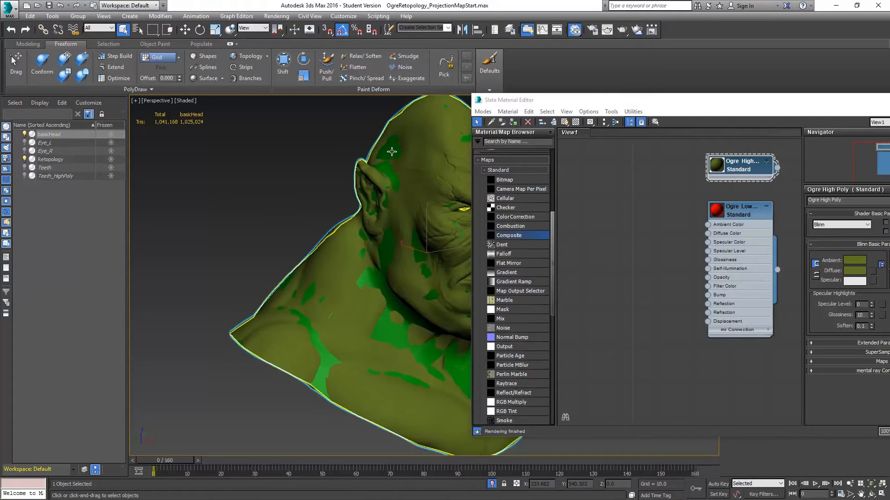
click(391, 151)
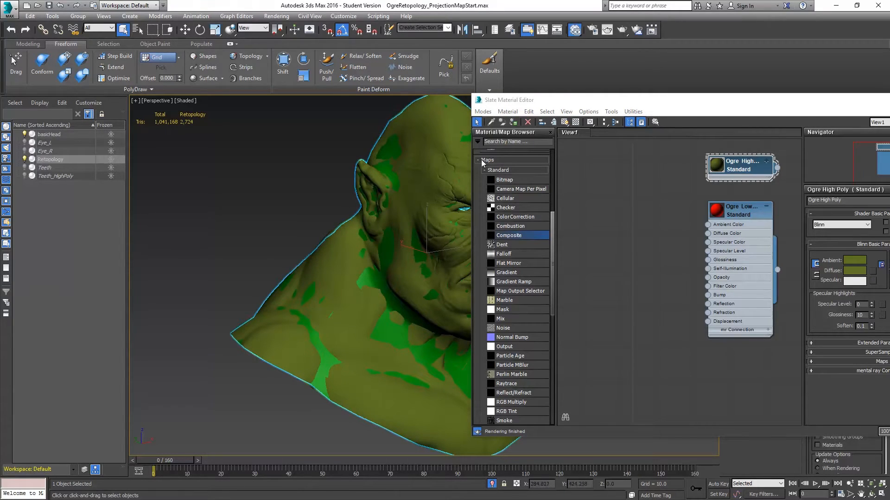
click(742, 209)
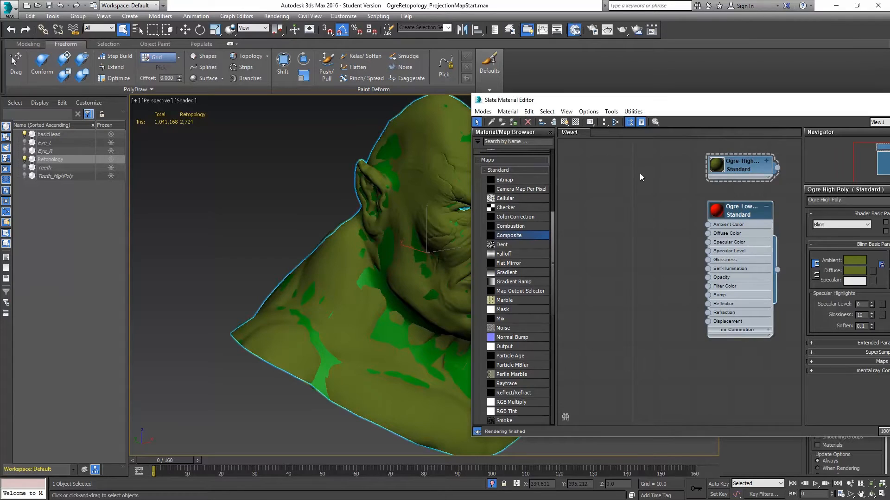
click(513, 123)
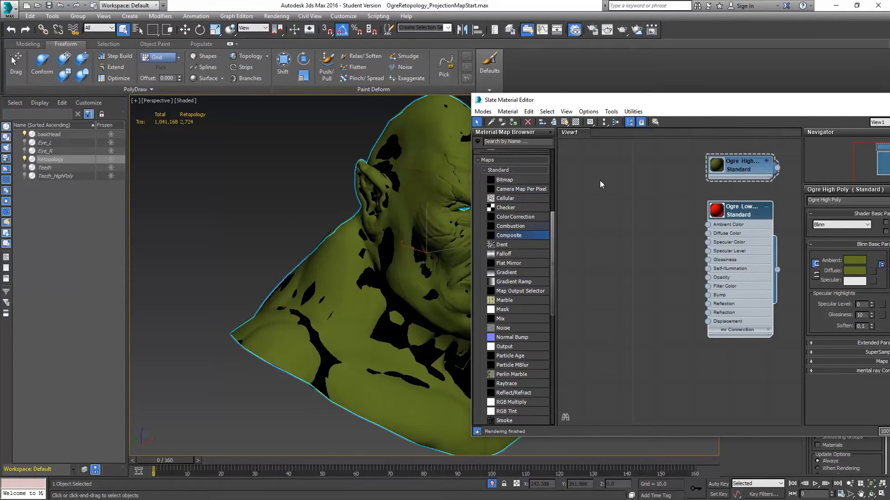
drag(695, 110, 508, 140)
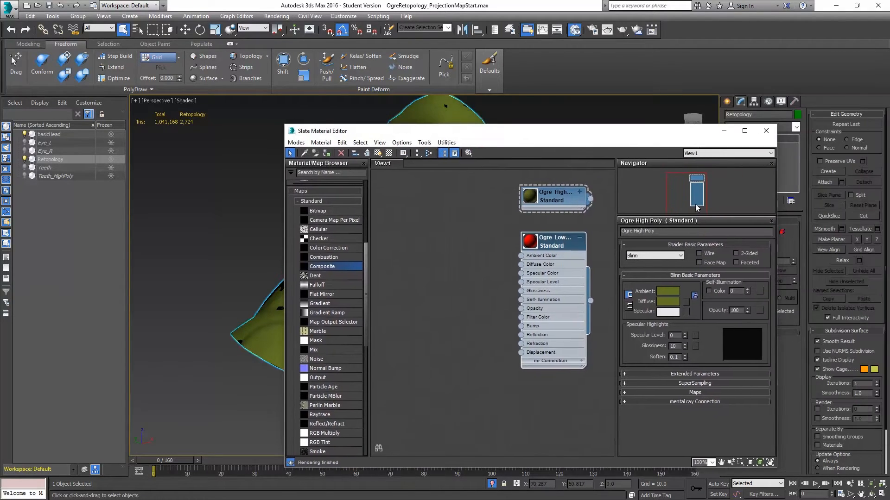
click(765, 131)
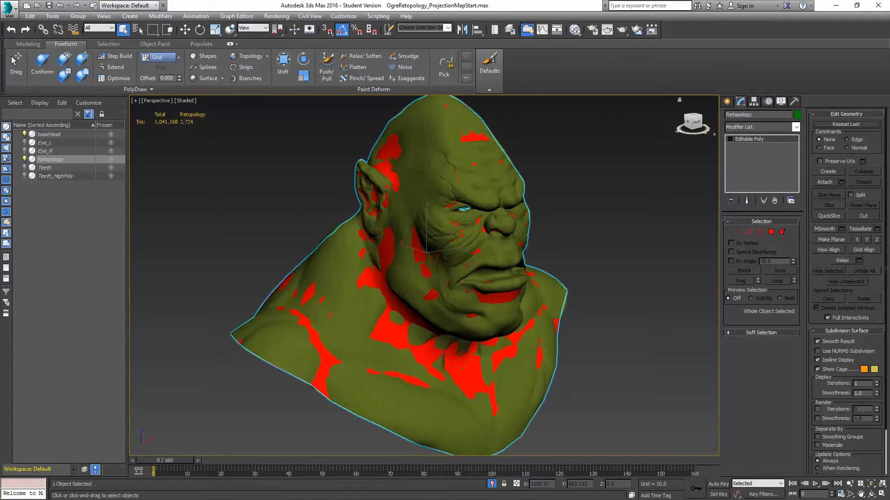
Step: Add a Projection modifier to the Retopology mesh
click(795, 127)
drag(796, 149, 813, 277)
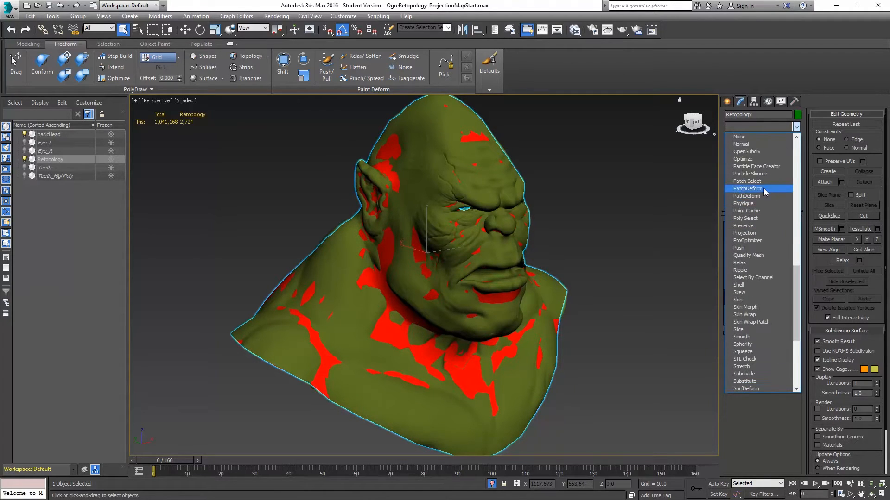
click(758, 235)
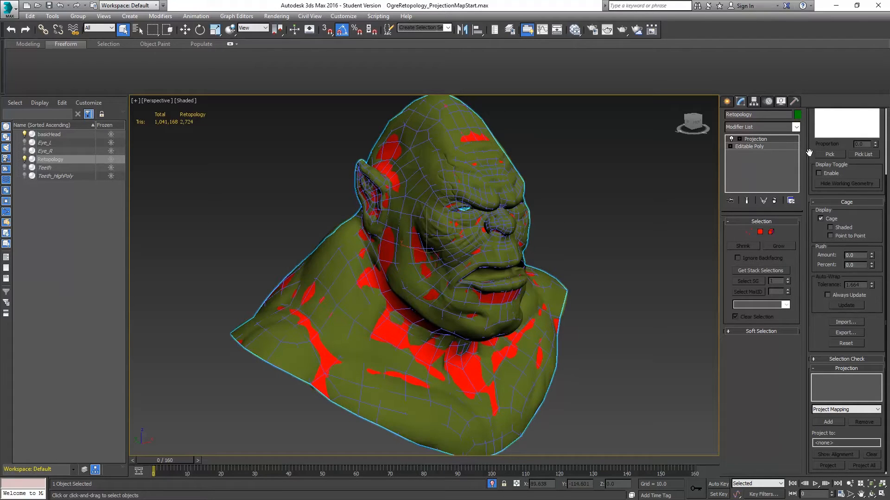
Step: Add basicHead as reference geometry in the Retopology mesh's Projection modifier
scroll(808, 153, up, 3)
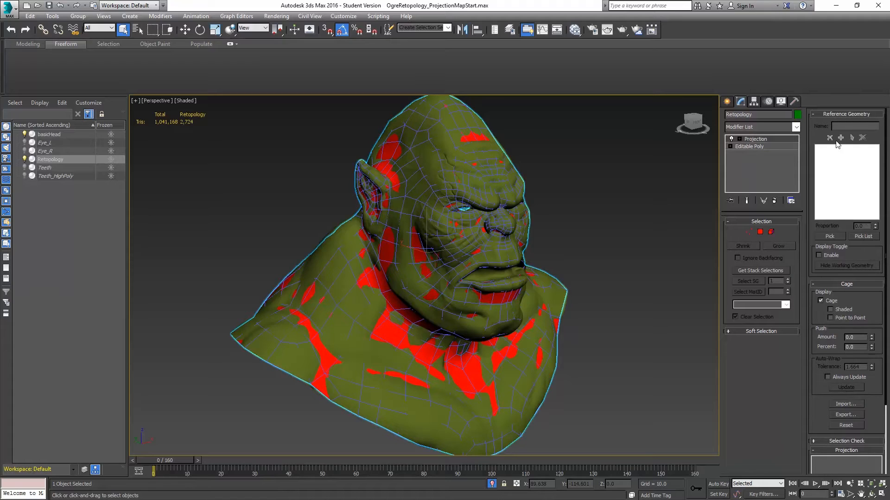
click(862, 237)
click(385, 179)
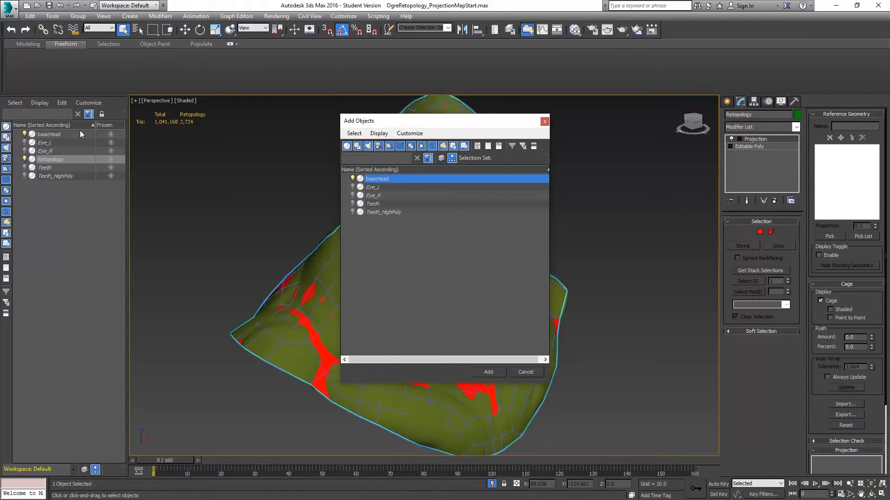
click(490, 372)
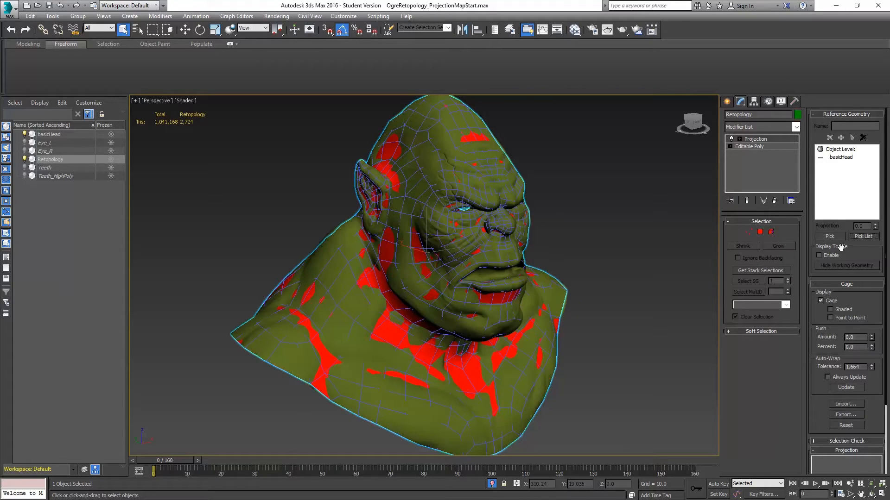
scroll(840, 247, down, 3)
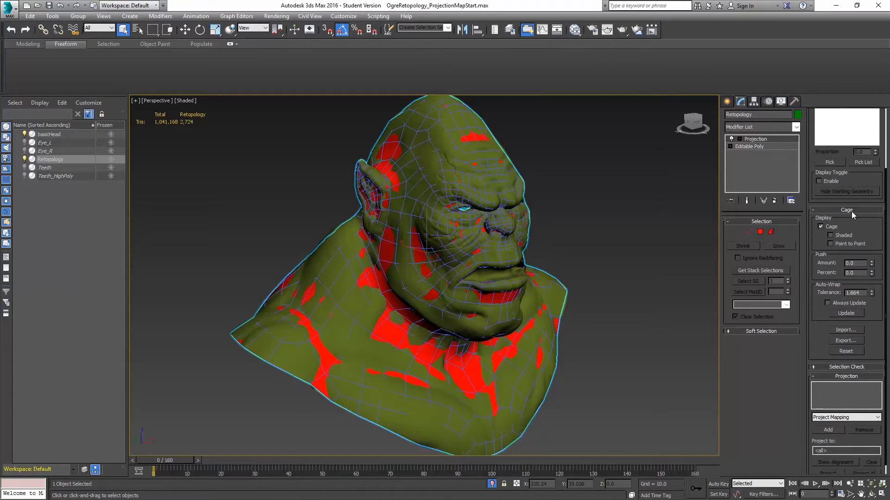
Step: Show the Projection modifier's cage shaded and push it outward until it covers most of the high-poly surface
click(840, 236)
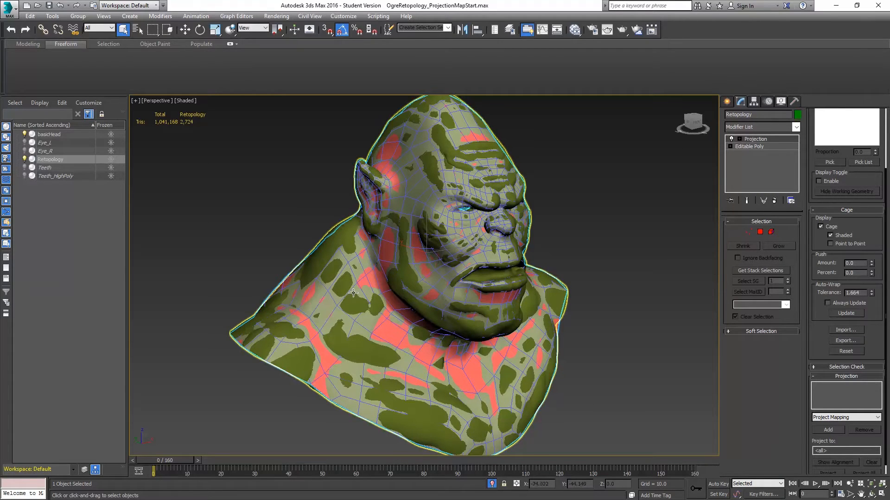
alt+middle_drag(353, 292, 344, 295)
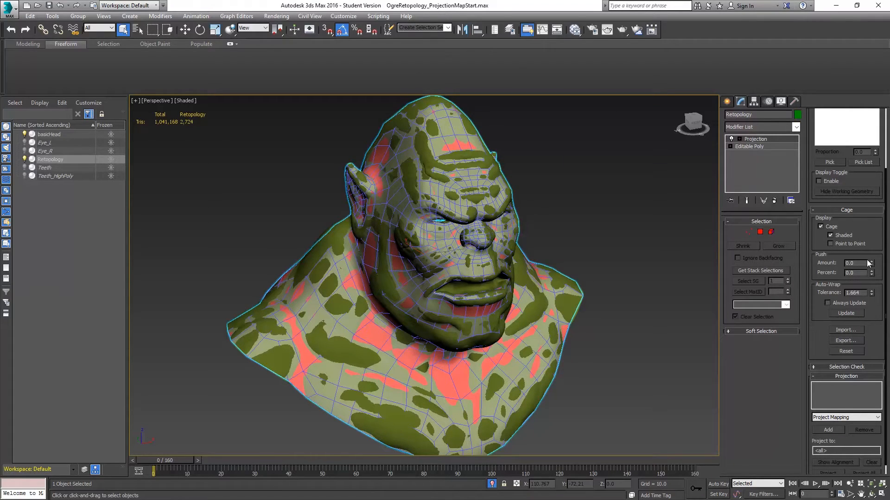
drag(871, 265, 829, 108)
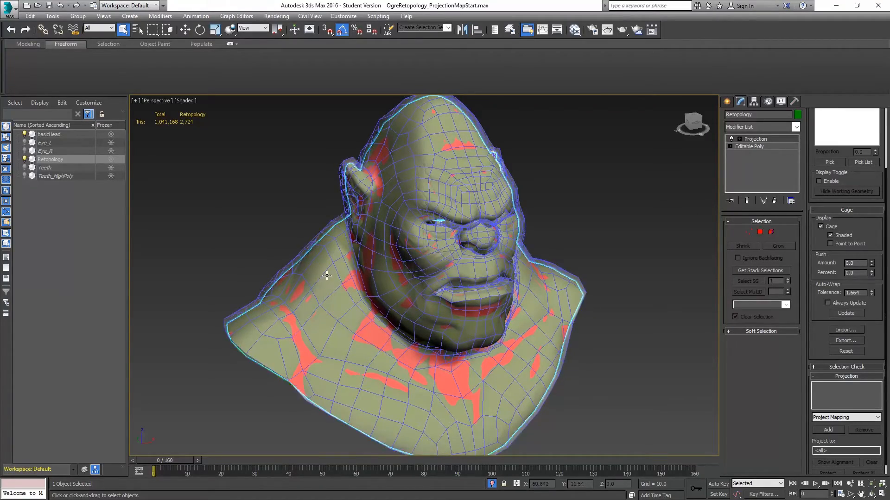
Step: Push the cage outward by about another 0.11 to cover the sculpt poking through at the back of the neck
alt+middle_drag(326, 276, 521, 279)
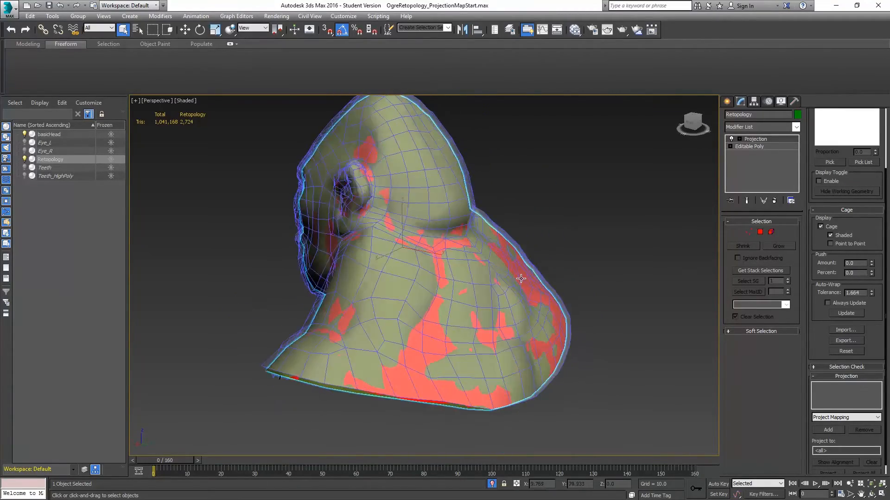
scroll(521, 279, up, 8)
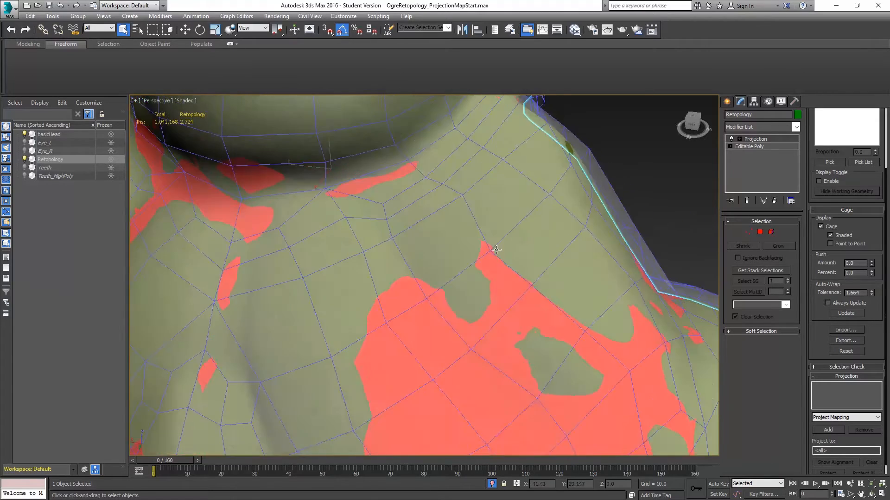
alt+middle_drag(496, 249, 465, 254)
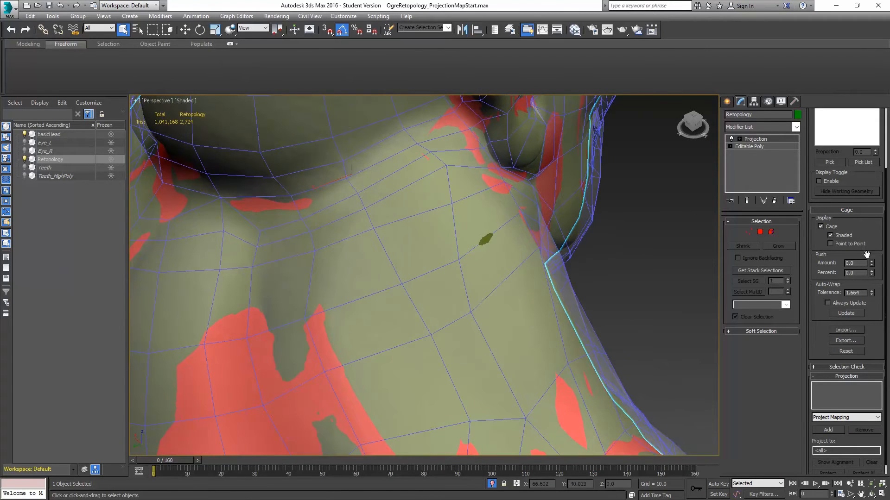
drag(871, 263, 871, 255)
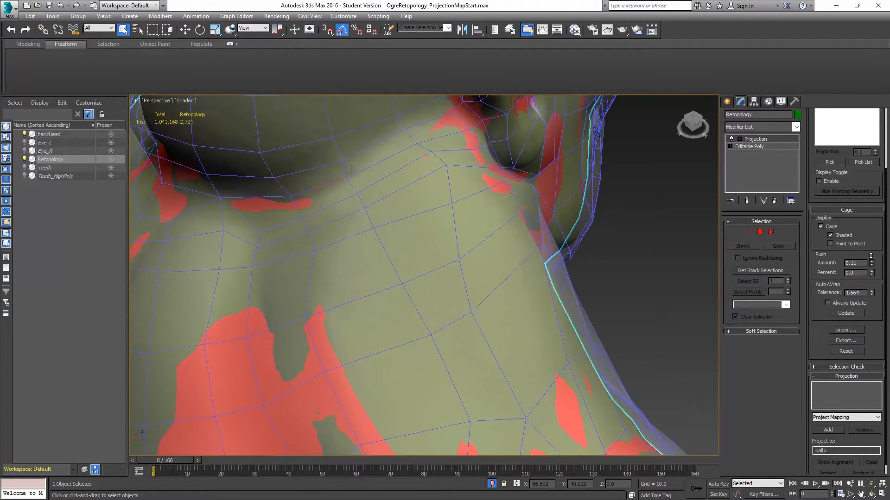
Step: Inspect the cage from below, the side and the front for places where the high-poly sculpt pokes through
scroll(591, 291, down, 8)
alt+middle_drag(602, 317, 550, 265)
scroll(364, 240, up, 10)
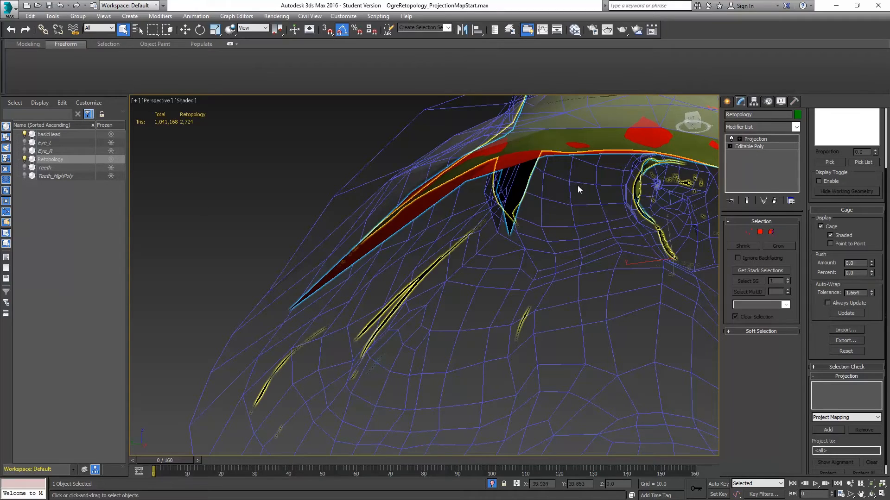
alt+middle_drag(581, 185, 571, 219)
scroll(570, 219, down, 4)
alt+middle_drag(544, 252, 578, 294)
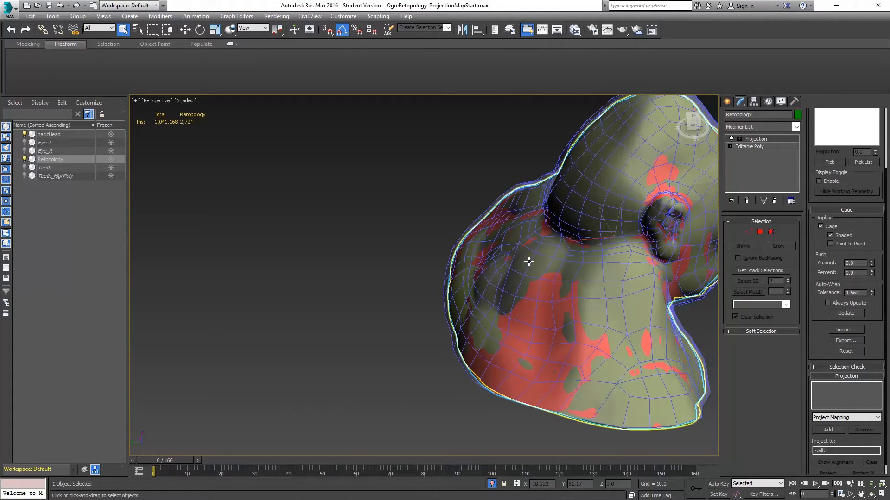
alt+middle_drag(531, 271, 485, 300)
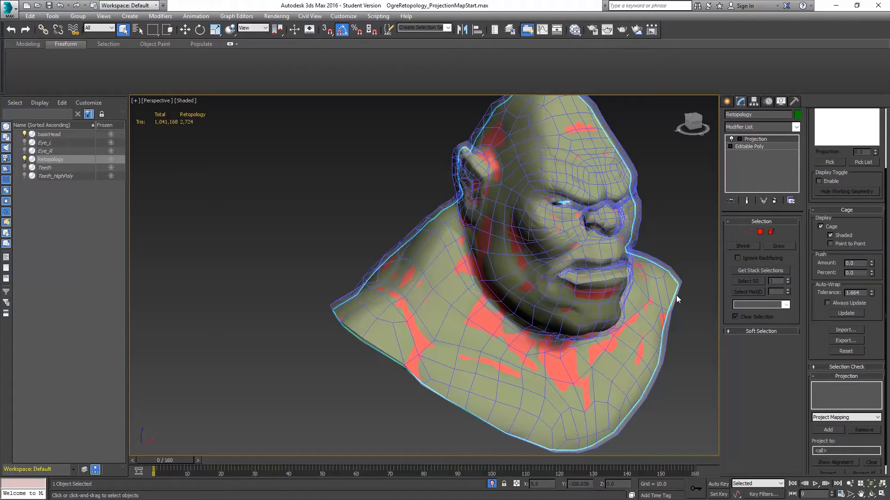
alt+middle_drag(625, 277, 526, 205)
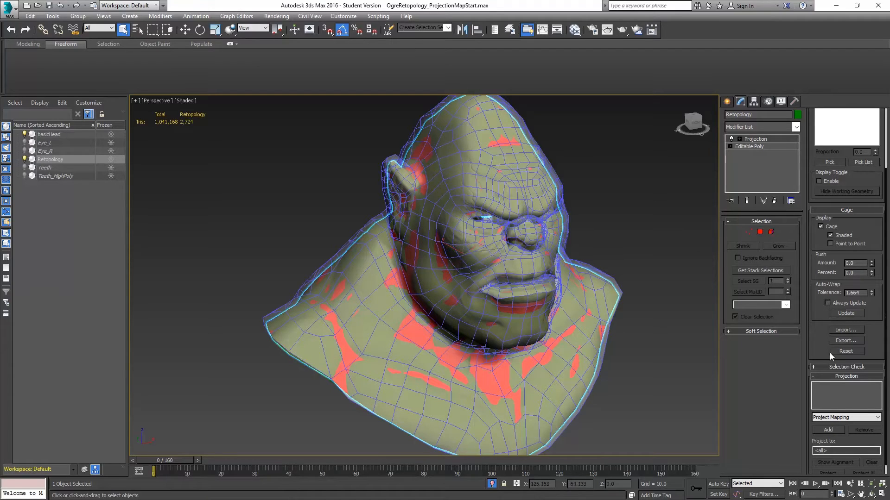
Step: Open Render To Texture for the Retopology mesh and set the sub-objects' mapping coordinates to Use Existing Channel
scroll(815, 345, down, 2)
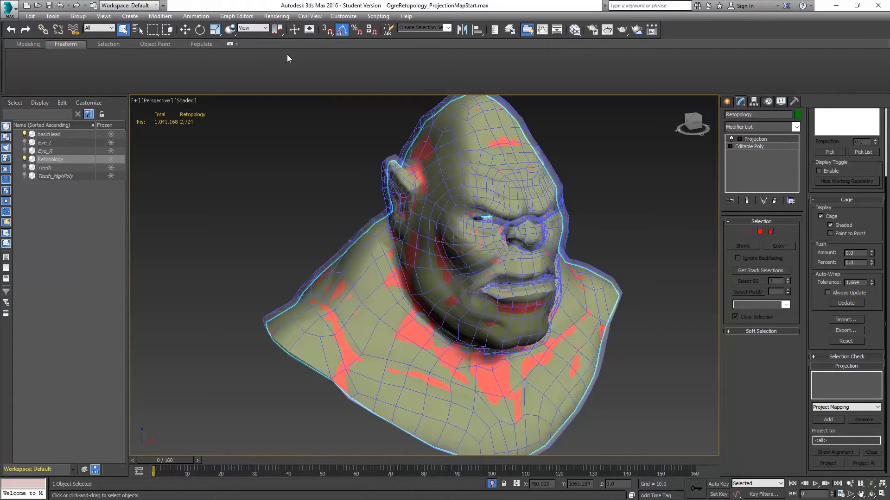
click(276, 16)
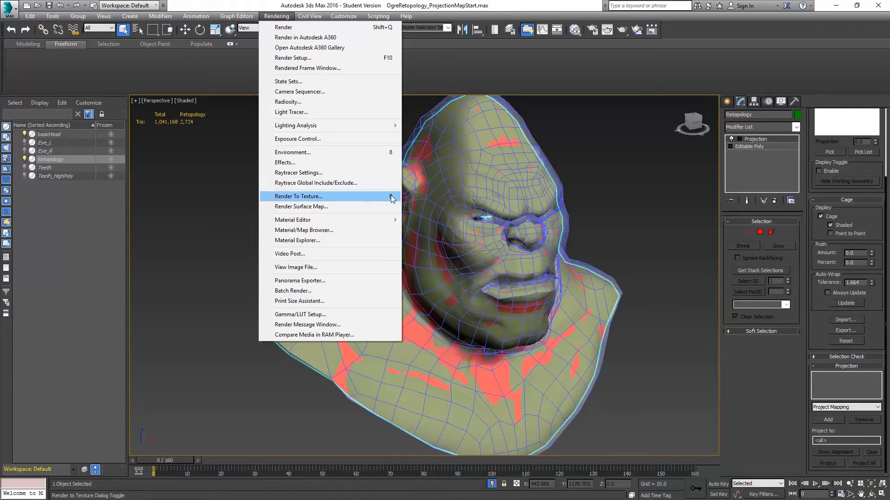
click(366, 197)
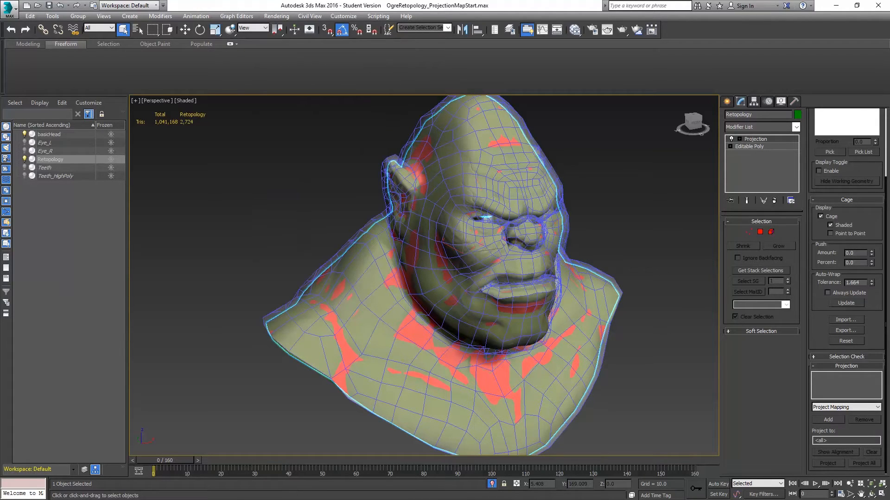
drag(280, 156, 279, 116)
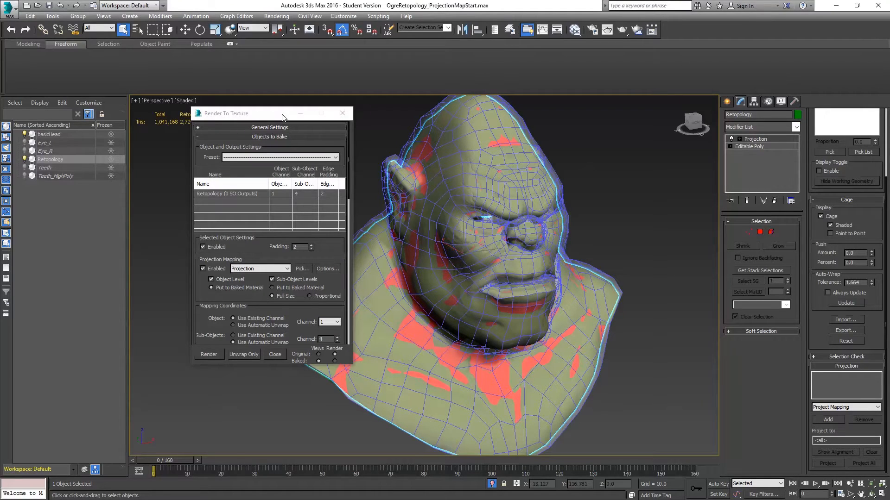
click(259, 116)
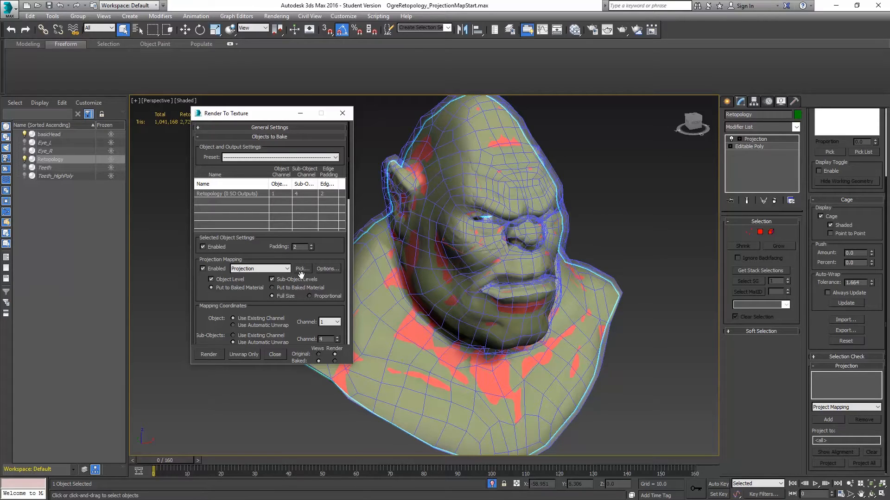
scroll(272, 303, down, 3)
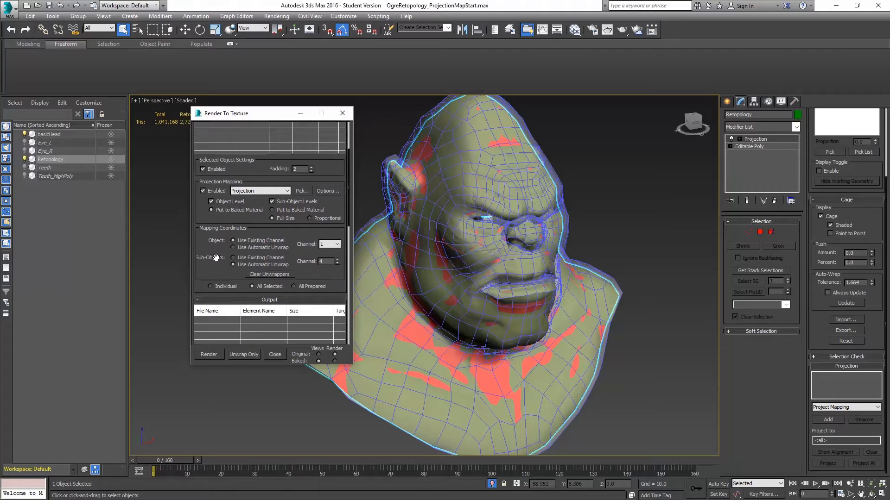
click(250, 258)
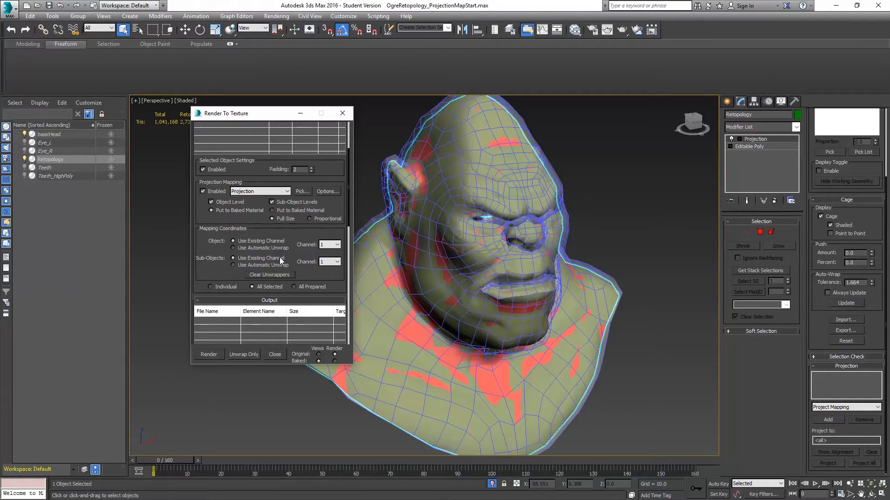
Step: Add CompleteMap and NormalsMap as output texture elements for the Retopology mesh
drag(207, 264, 210, 154)
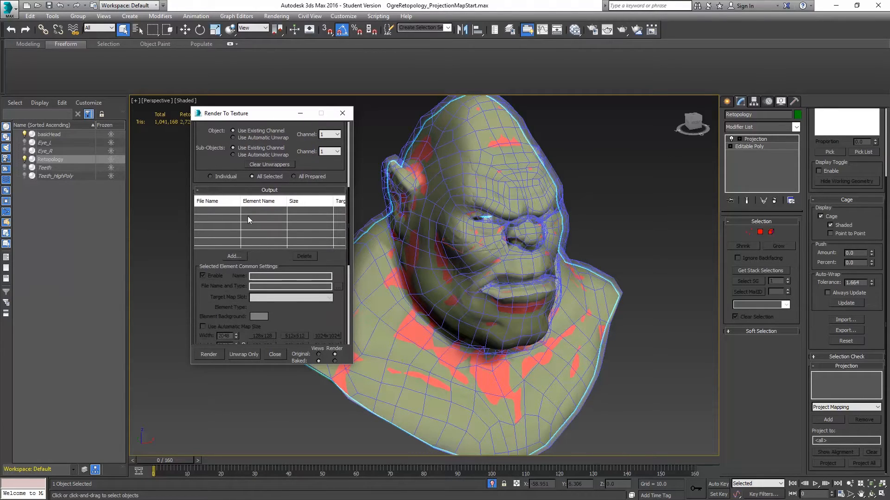
click(236, 256)
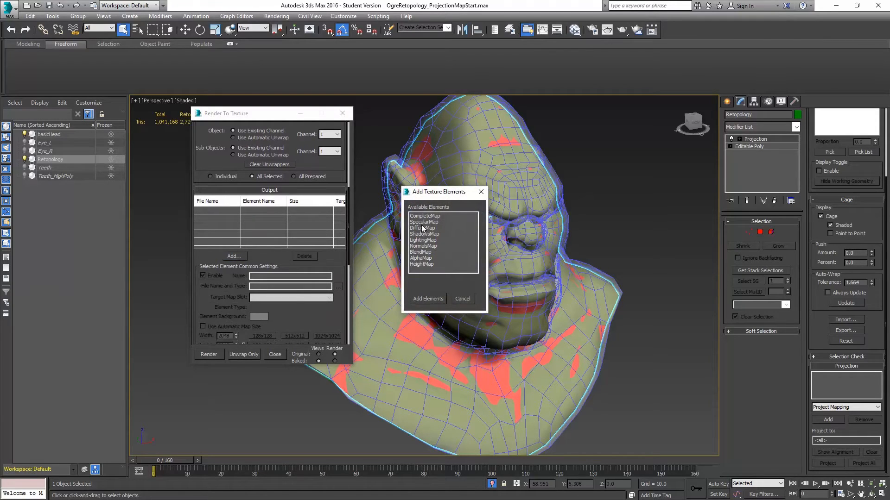
click(435, 246)
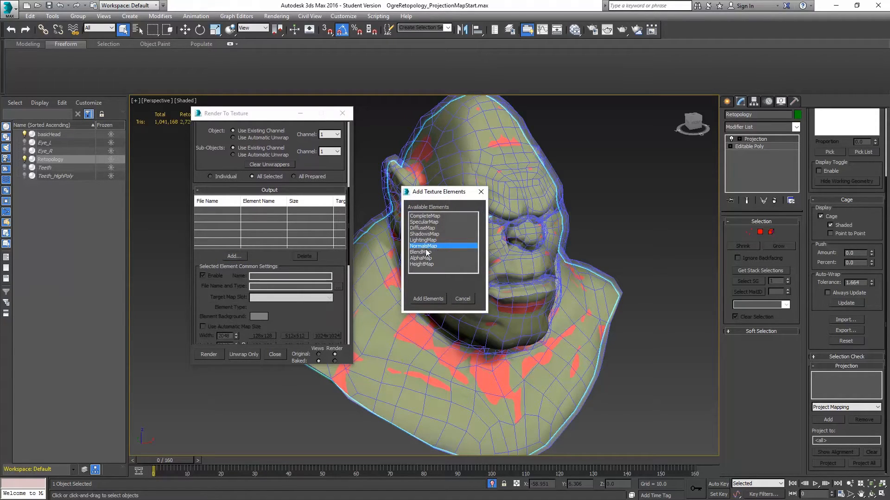
click(434, 217)
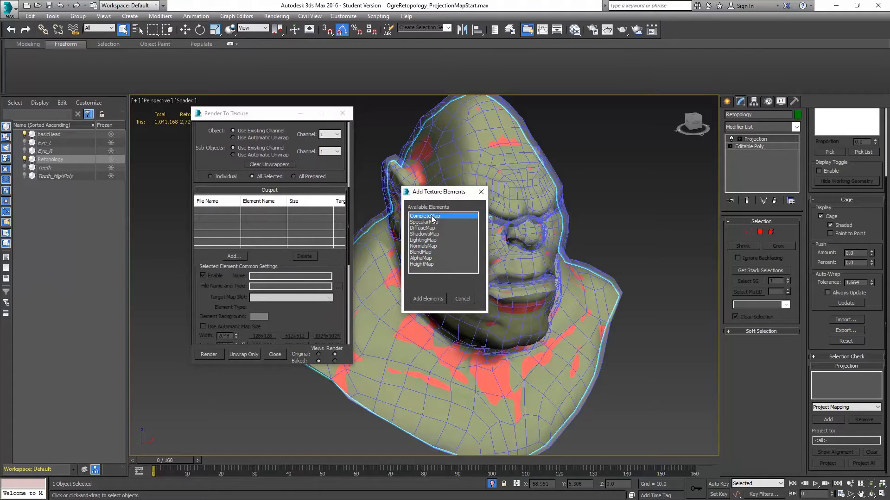
ctrl+click(422, 247)
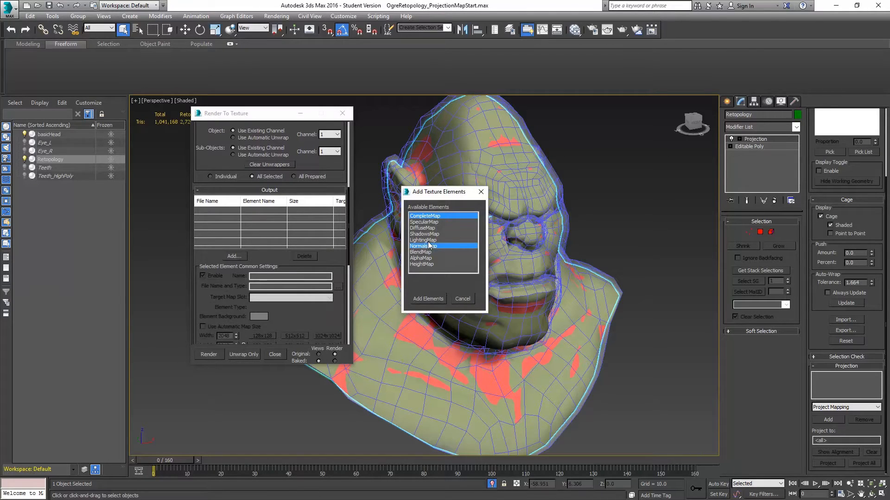
click(433, 299)
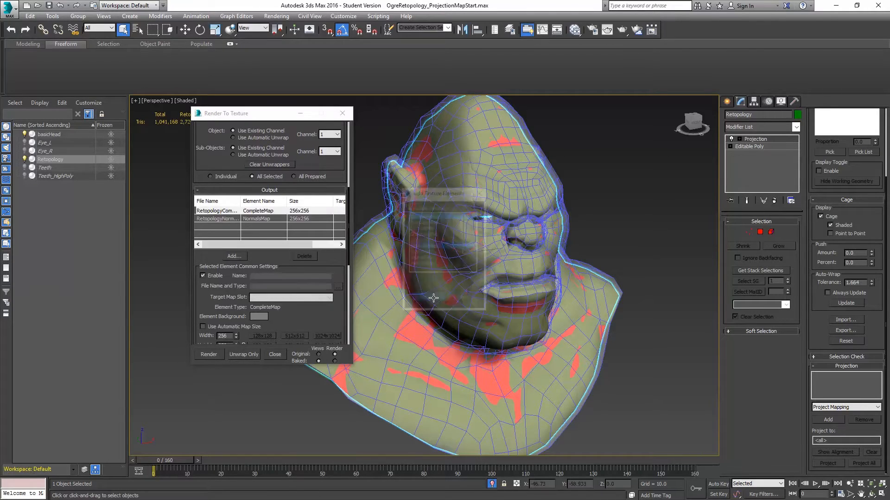
Step: Set the size of both the CompleteMap and NormalsMap outputs to 2048x2048
click(256, 212)
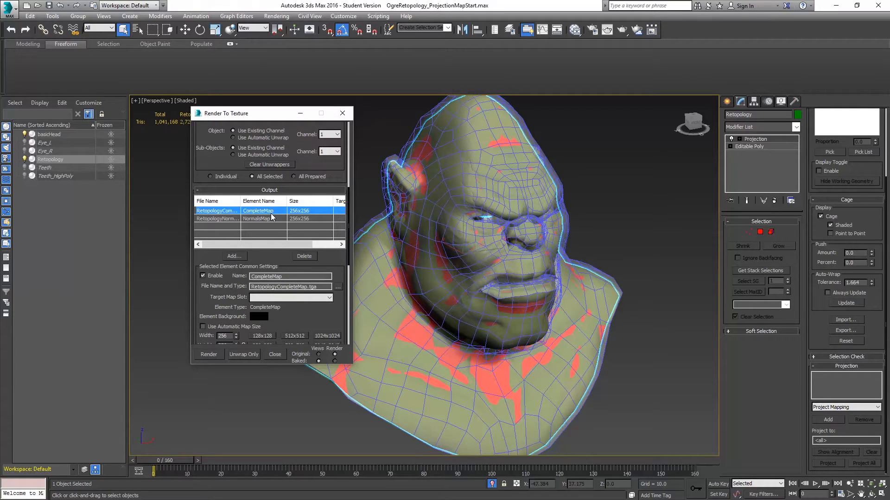
drag(331, 323, 328, 302)
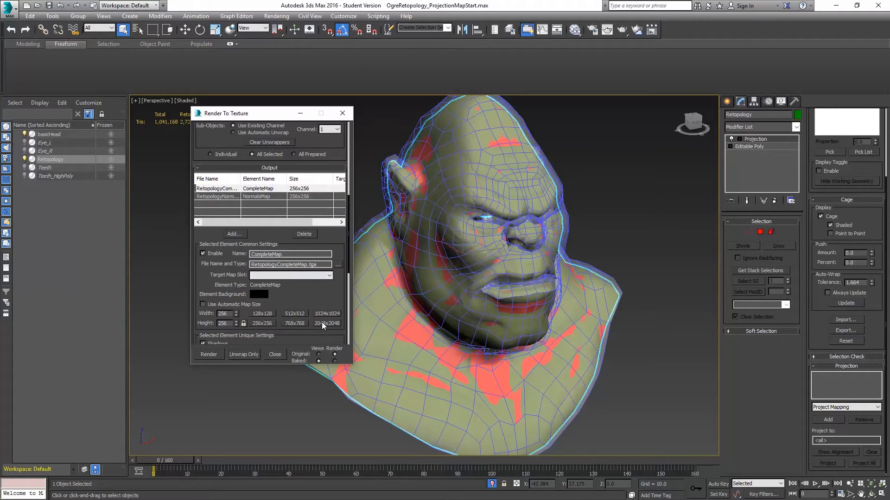
click(326, 322)
click(267, 198)
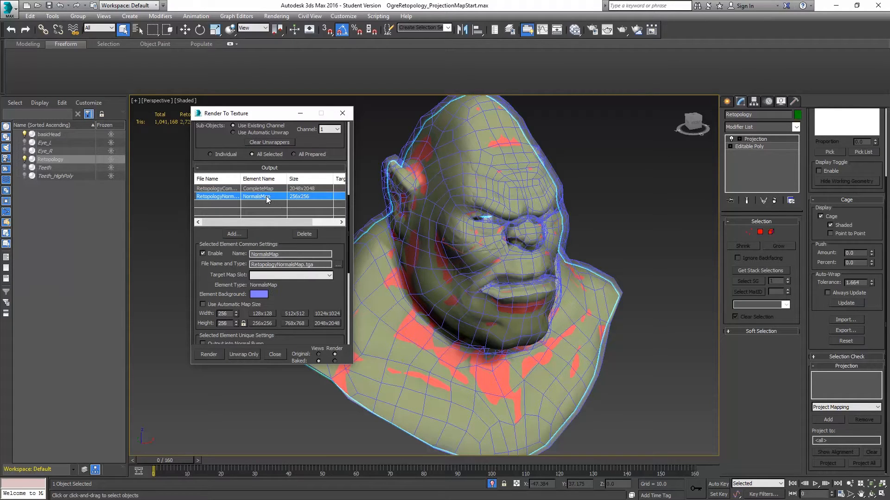
click(328, 323)
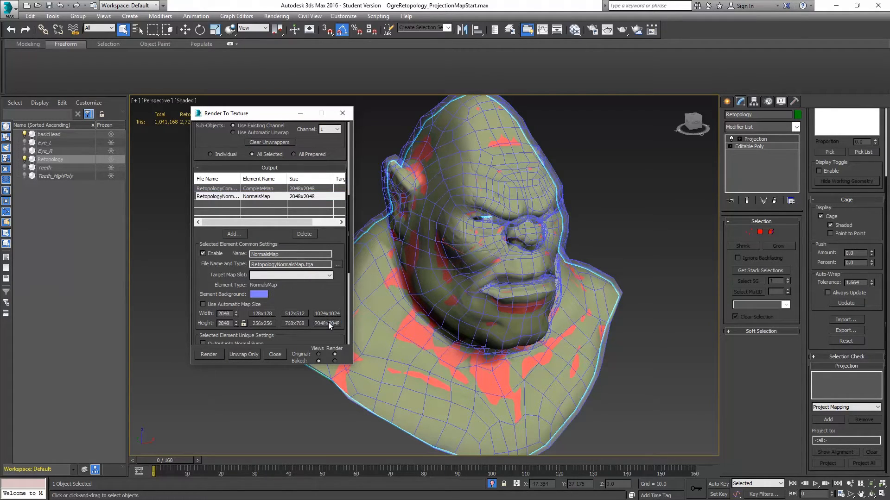
Step: Open the output file settings for the CompleteMap element and choose the scenes\Ogre folder as its destination
click(266, 190)
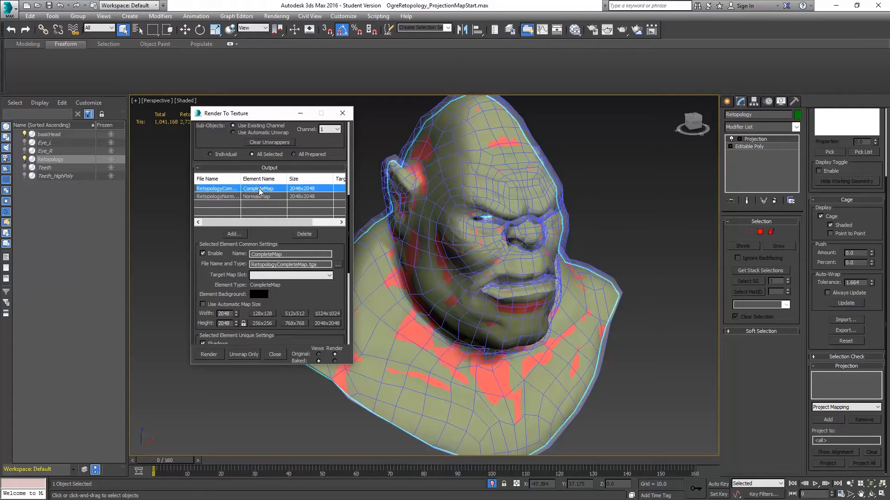
click(338, 265)
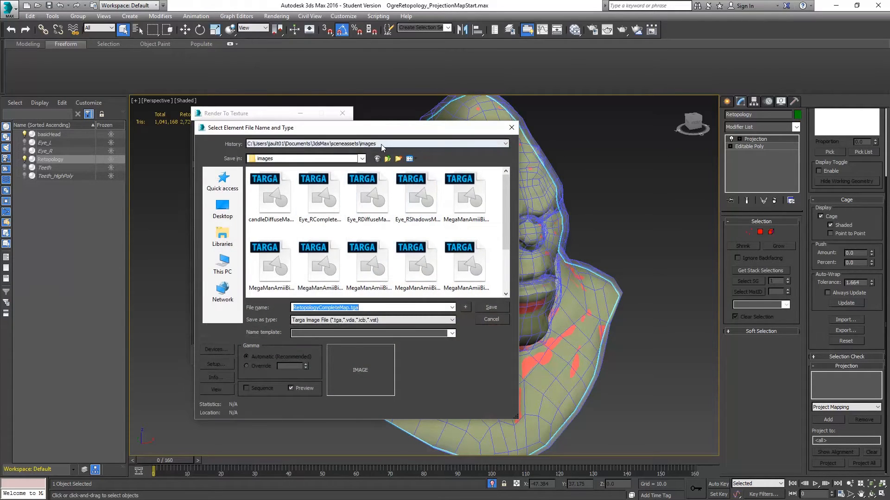
click(350, 144)
click(371, 158)
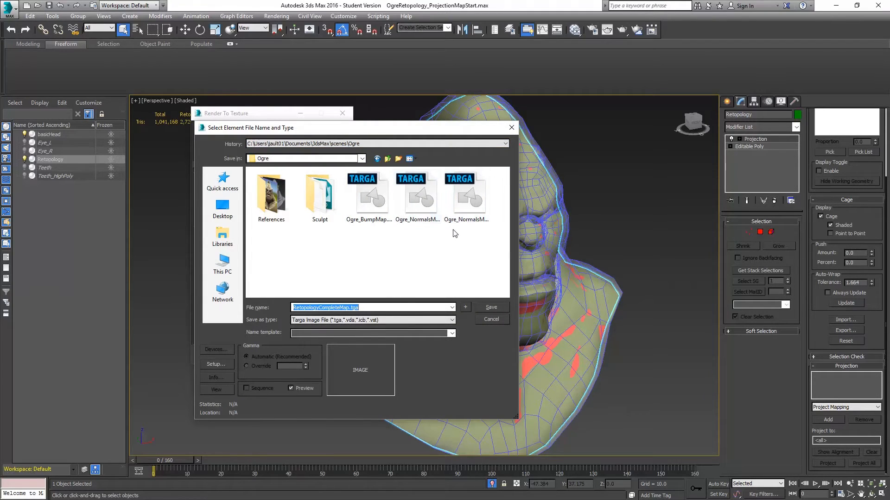
Step: Name the CompleteMap output Ogre_Diffuse and save it as a 32-bit Targa image with pre-multiplied alpha
click(371, 308)
key(ctrl+a)
key(BackSpace)
text(Ogre)
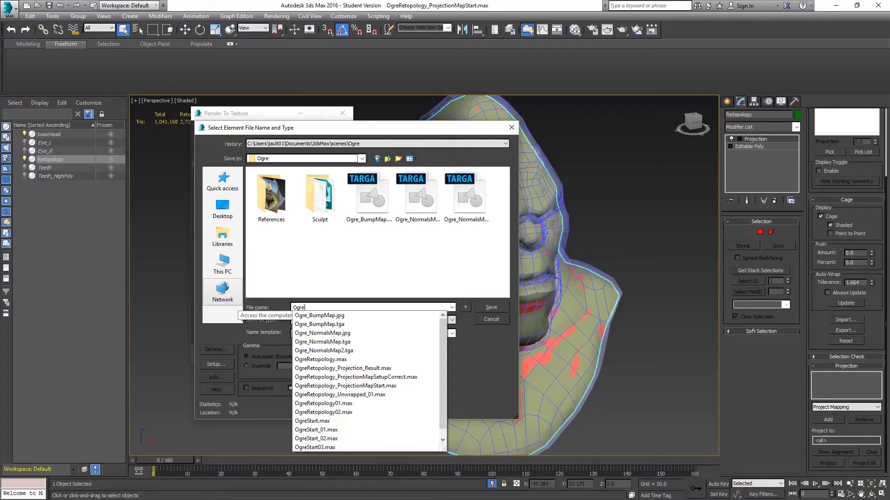
text(_Diff)
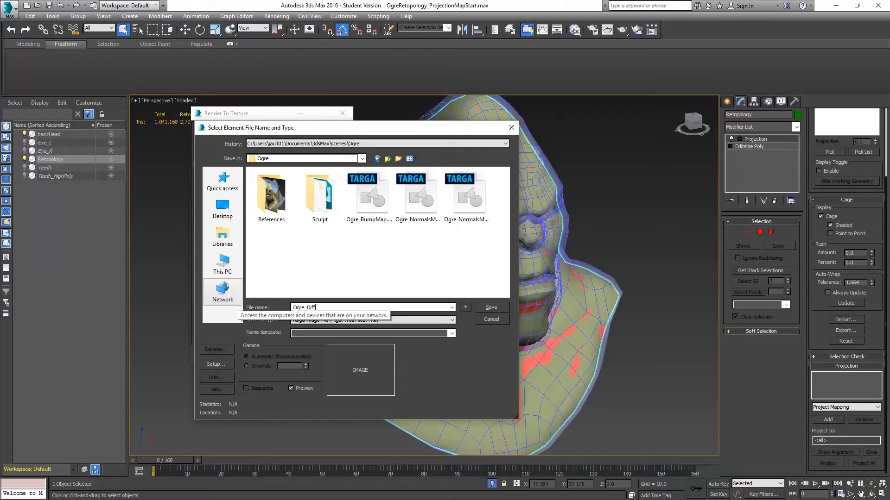
text(use)
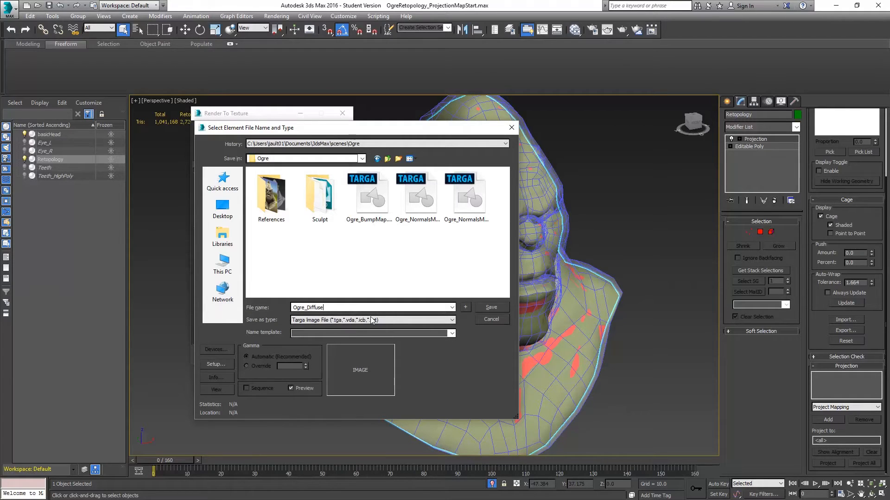
click(312, 320)
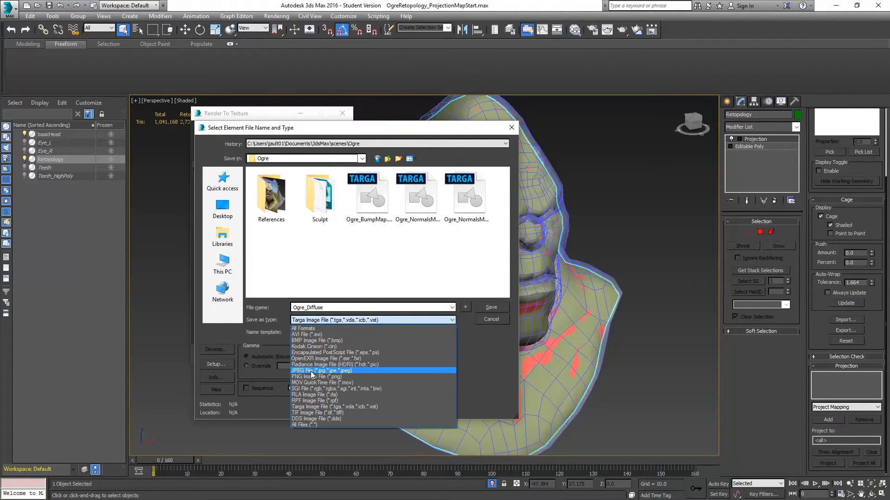
click(480, 350)
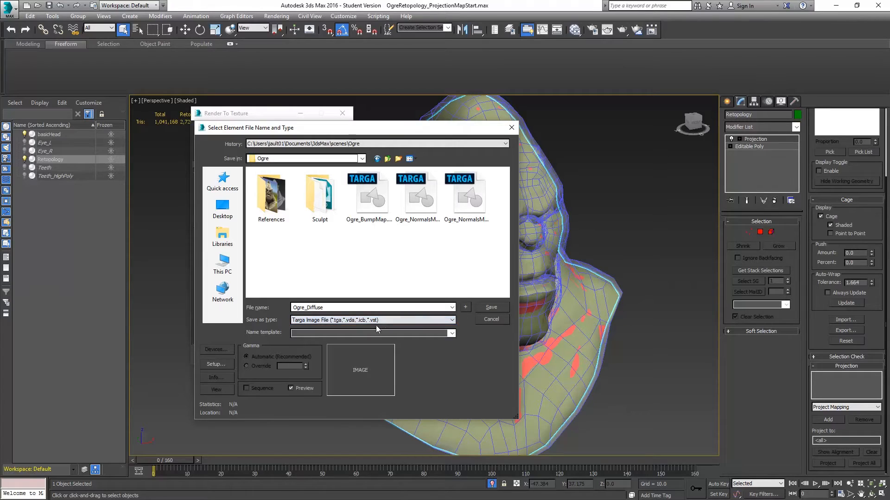
click(490, 307)
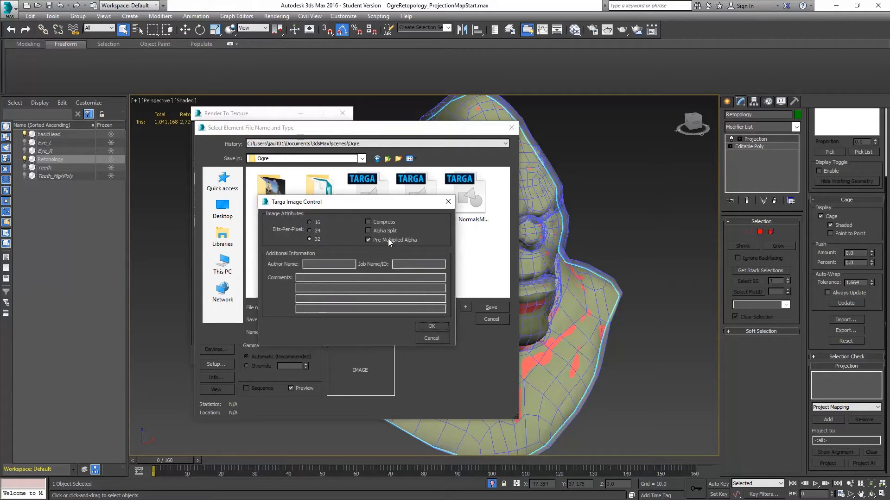
click(435, 326)
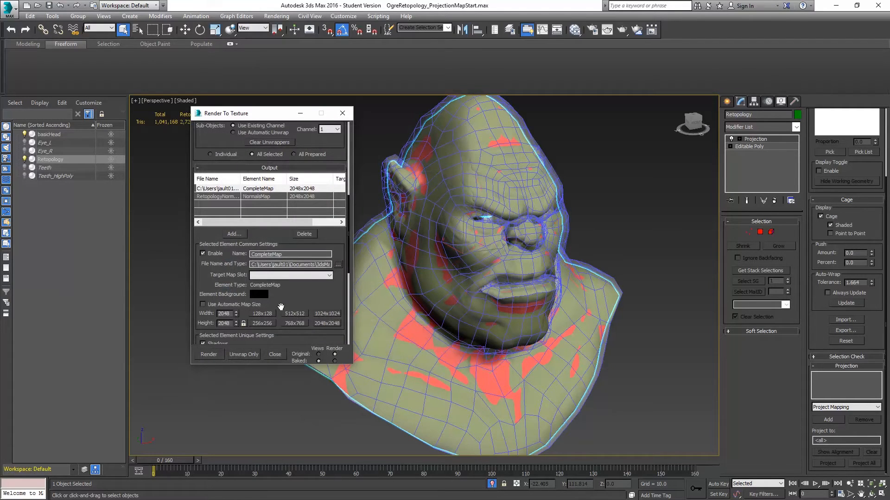
Step: Review the NormalsMap element's output settings and the baked material and automatic mapping options
drag(281, 306, 300, 265)
click(258, 165)
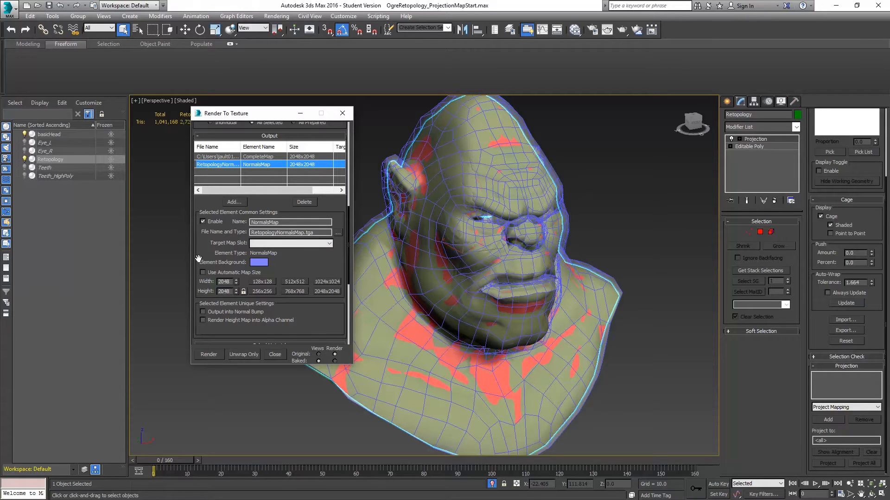
click(259, 262)
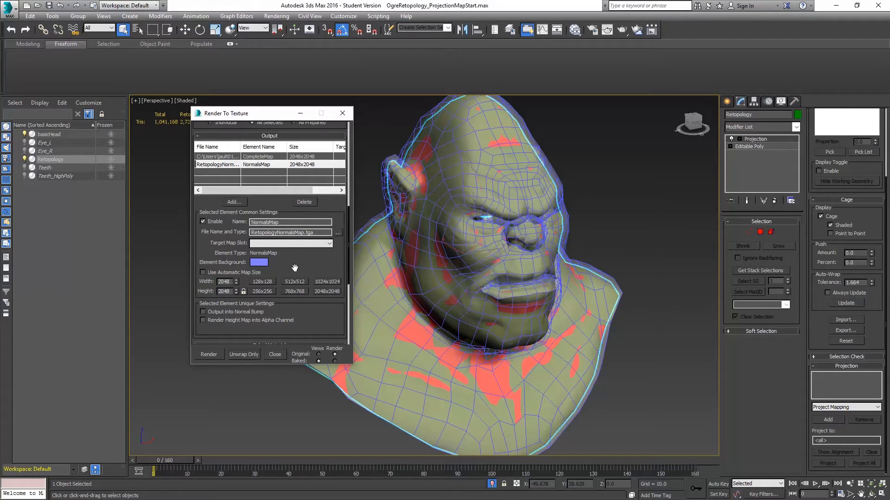
drag(305, 326, 293, 203)
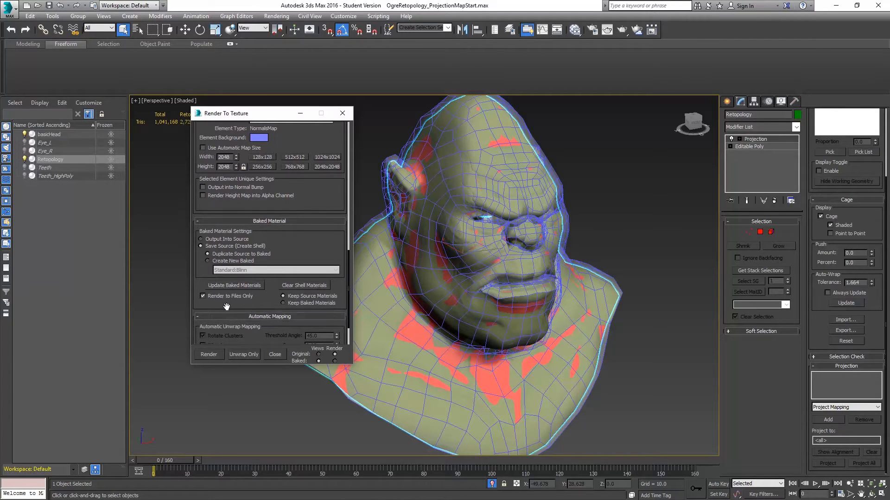
scroll(227, 306, down, 2)
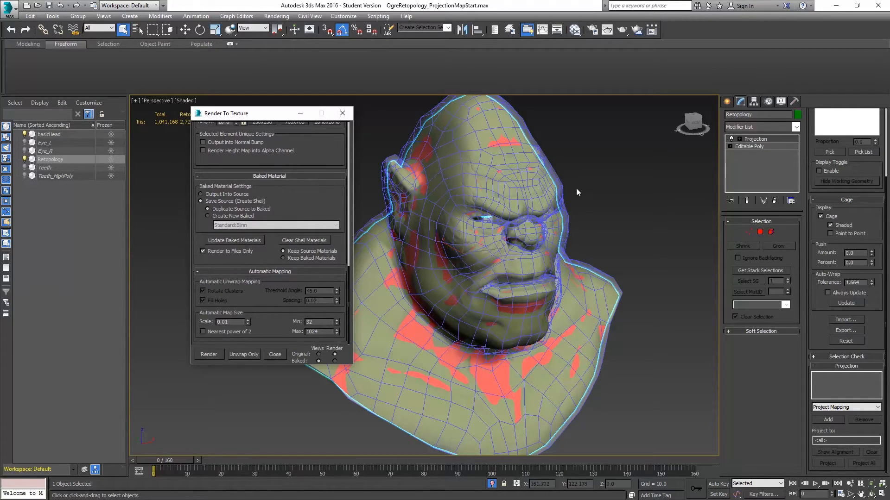
Step: Create a standard Skylight in front of the ogre bust and turn on its Cast Shadows option
click(726, 102)
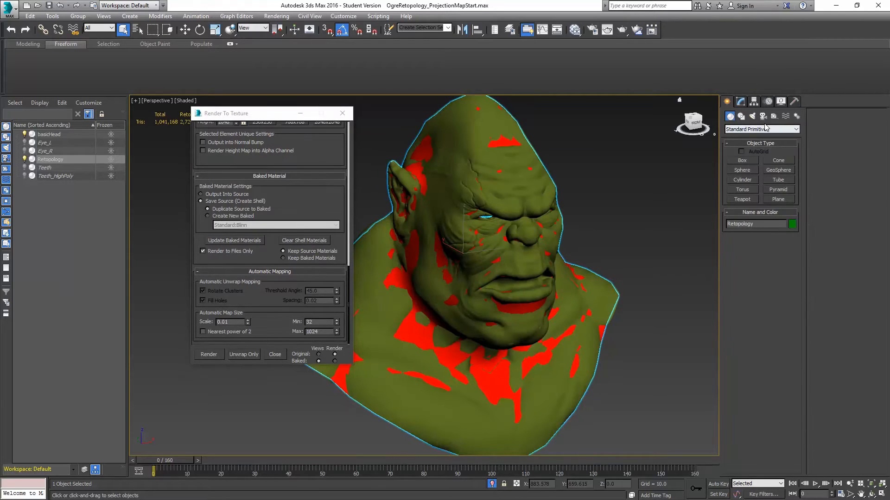
click(752, 117)
click(752, 131)
click(751, 141)
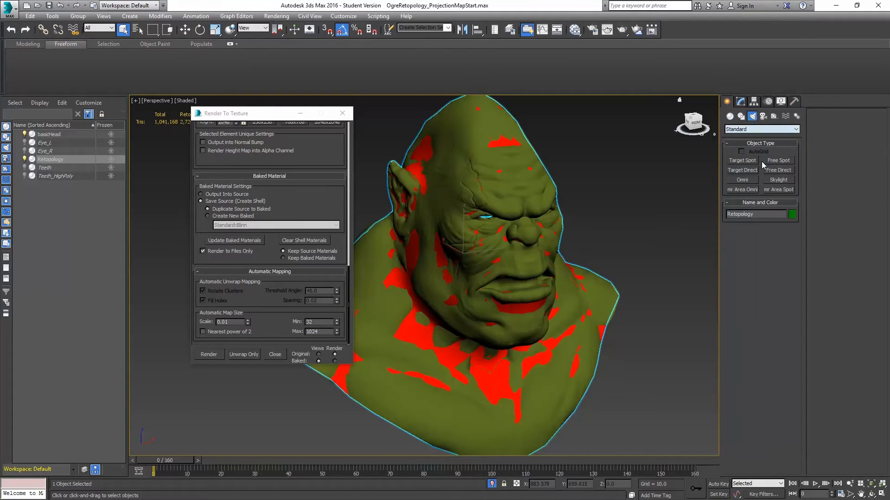
click(778, 180)
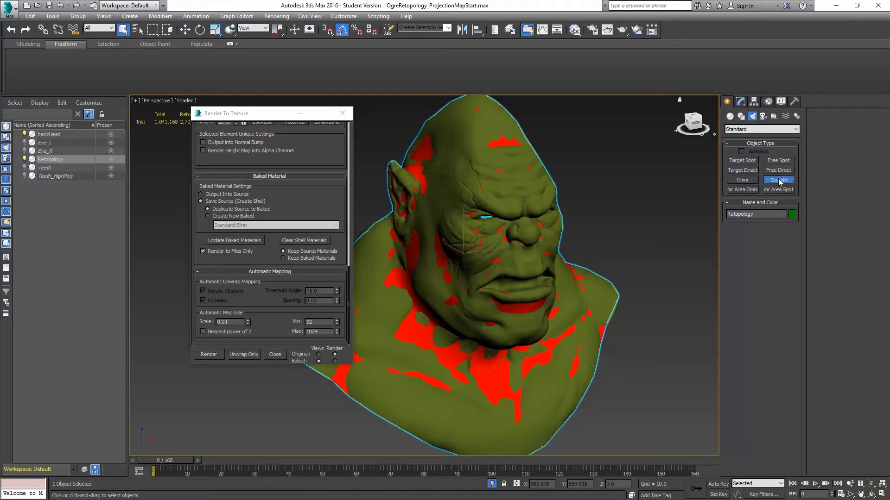
click(640, 387)
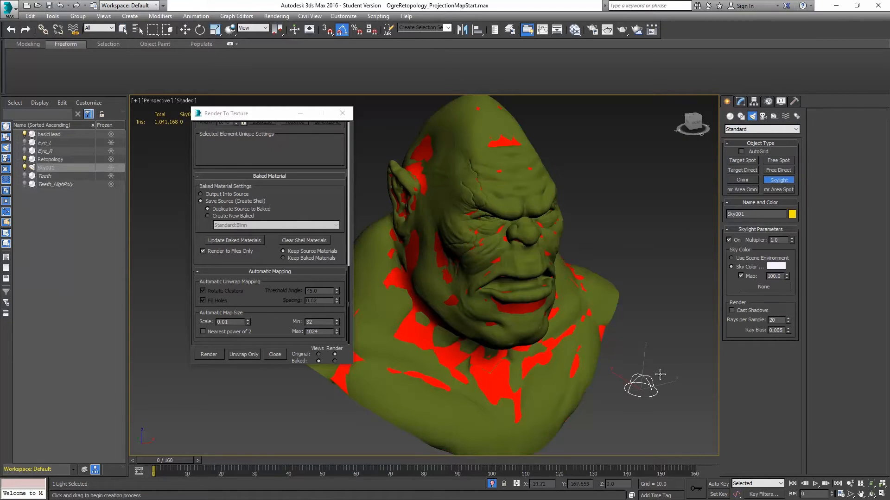
click(745, 311)
Step: Create an Omni light with shadows on, placing it in front of the ogre's face in the Left view
click(742, 180)
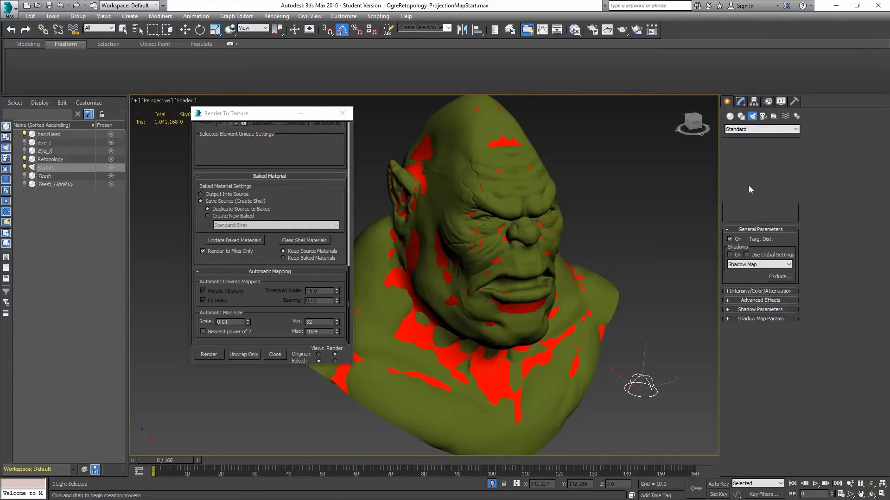
click(731, 255)
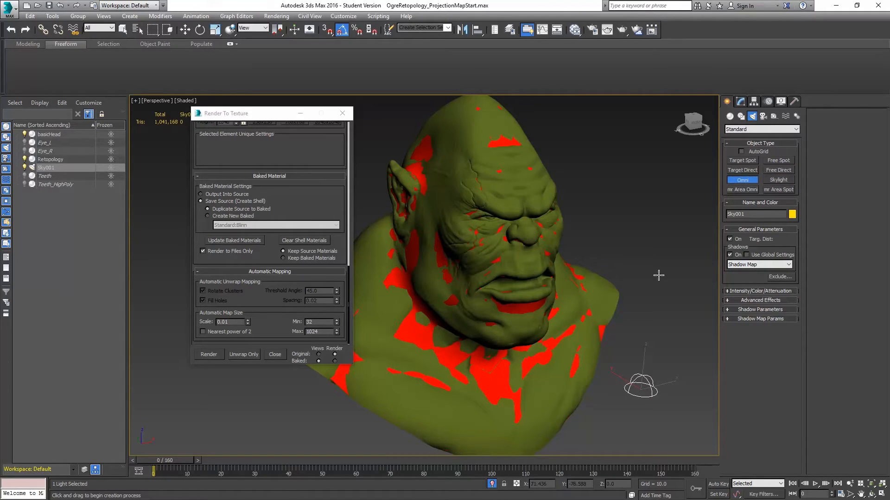
key(l)
click(610, 236)
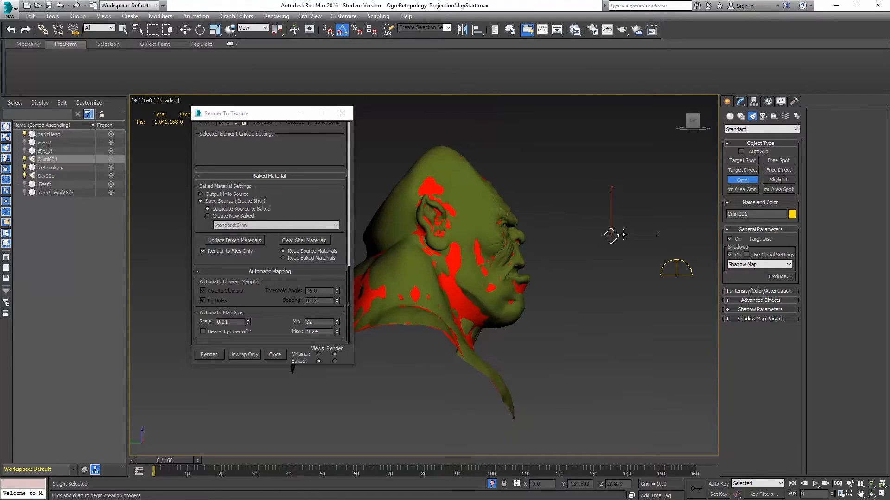
Step: Enable the Omni light's far attenuation with a start of about 127 and an end of 248, enclosing the bust
click(185, 31)
click(740, 102)
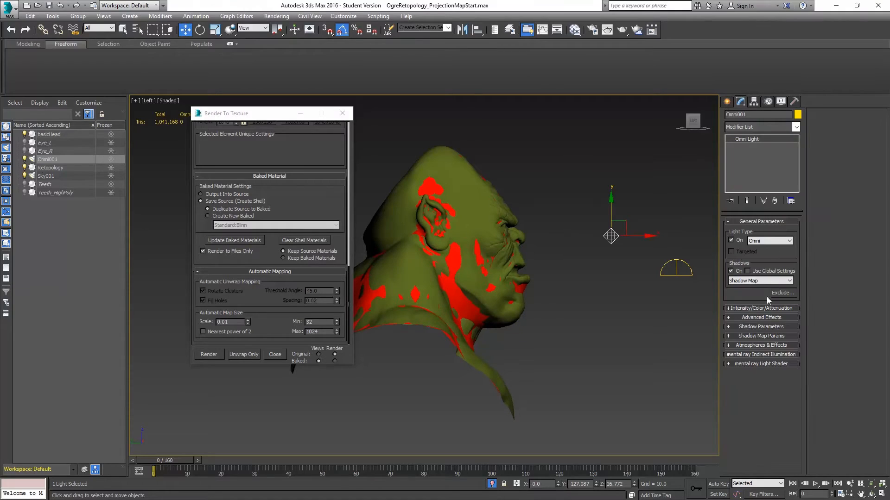
click(743, 308)
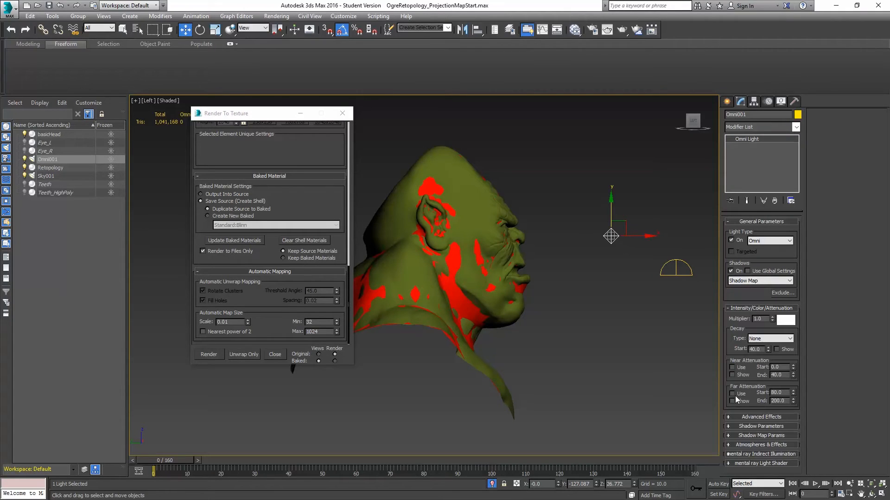
drag(792, 393, 792, 371)
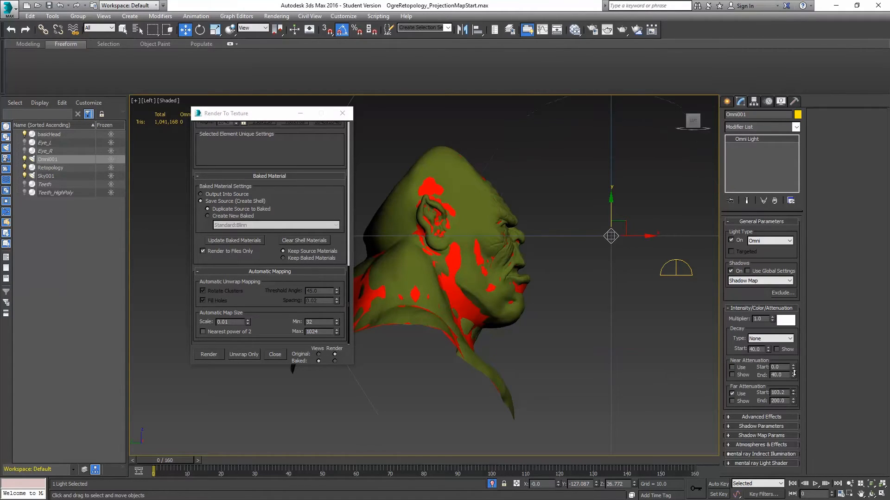
scroll(518, 291, down, 4)
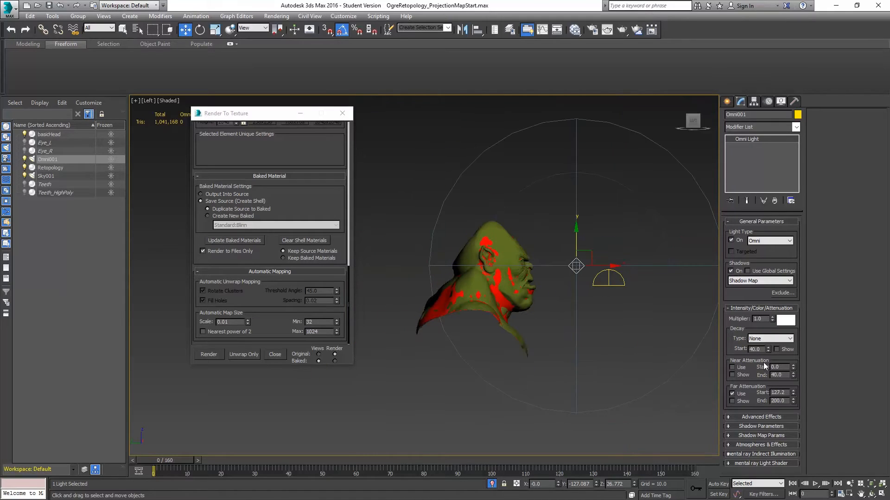
drag(794, 402, 792, 392)
Step: Reduce the Omni light's far attenuation start to about 67 and move the light slightly up and toward the face
click(410, 327)
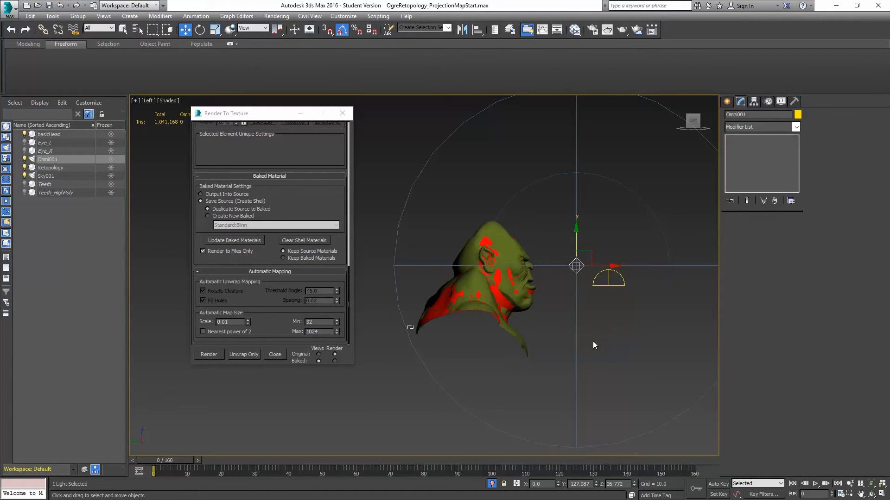
drag(552, 262, 623, 287)
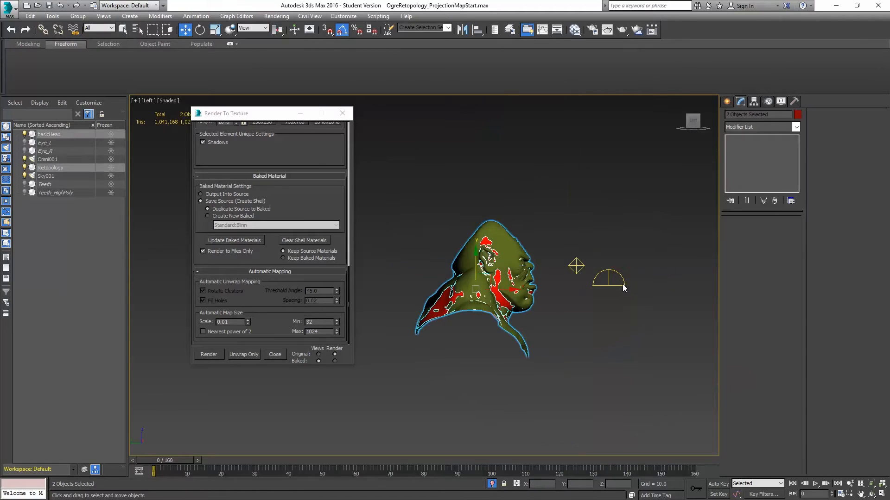
click(578, 269)
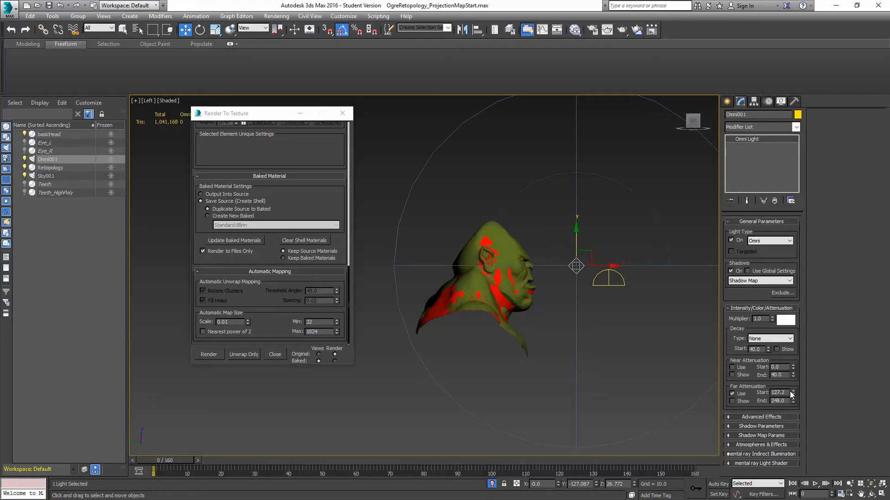
drag(793, 394, 795, 400)
drag(593, 254, 590, 248)
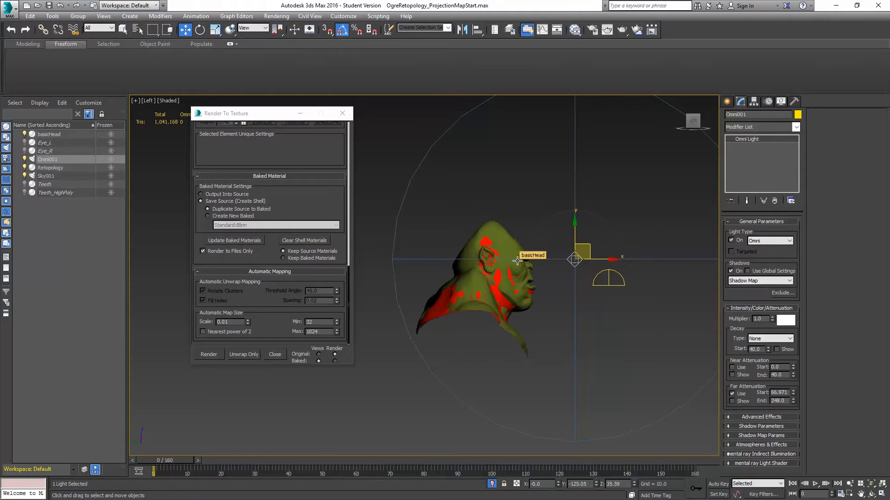
Step: Return to the Perspective view and hide the Retopology mesh, leaving the high-poly ogre head displayed with the lights
key(p)
mouse_move(540, 270)
alt+middle_down()
mouse_move(506, 277)
mouse_move(532, 277)
alt+middle_up()
scroll(532, 277, up, 6)
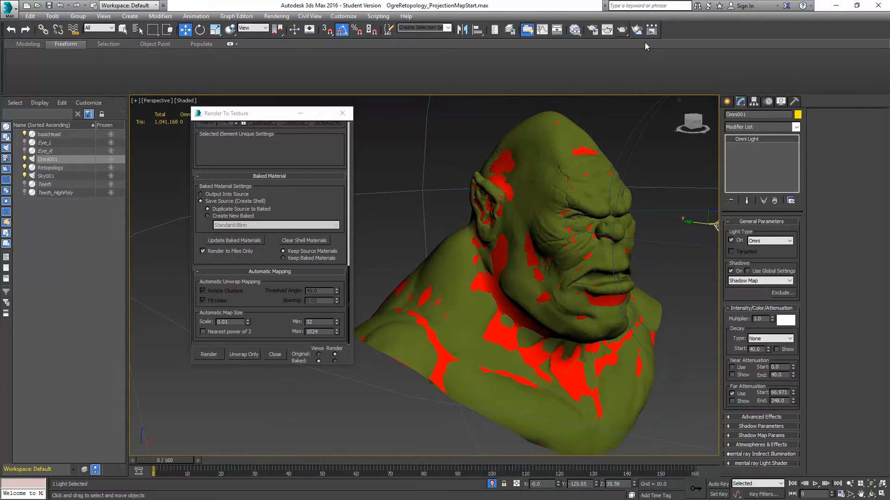
click(25, 159)
click(24, 168)
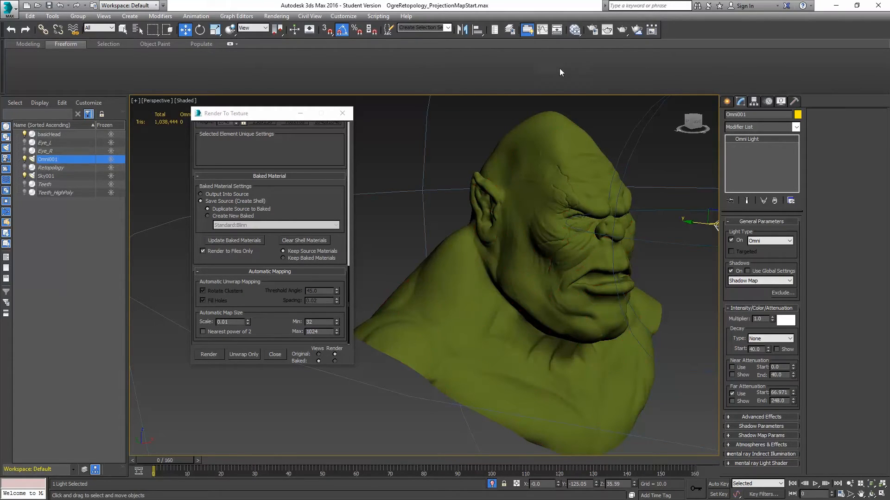
alt+middle_drag(580, 117, 478, 188)
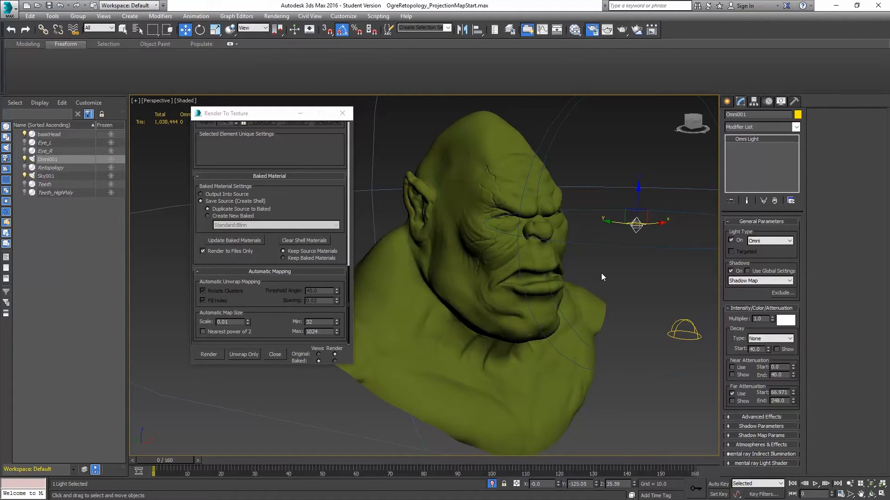
Step: Check the output settings and assigned renderer in Render Setup, and start a test render of the Perspective view
key(F10)
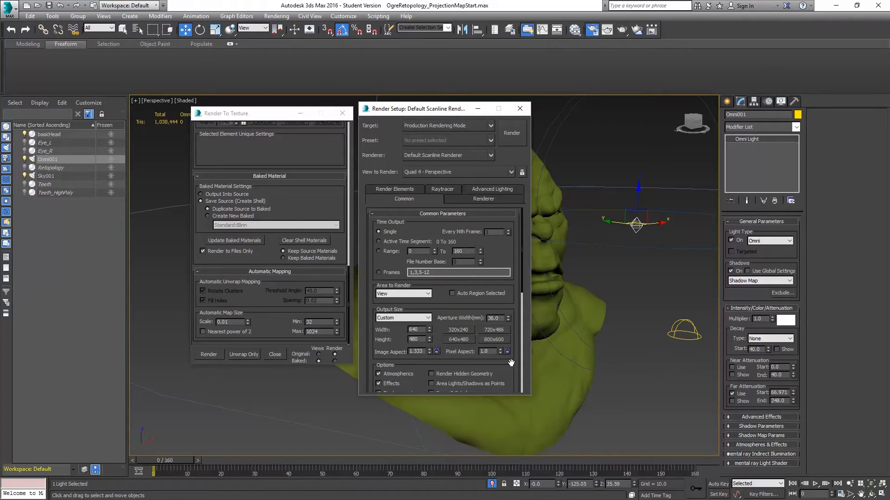
scroll(512, 376, down, 5)
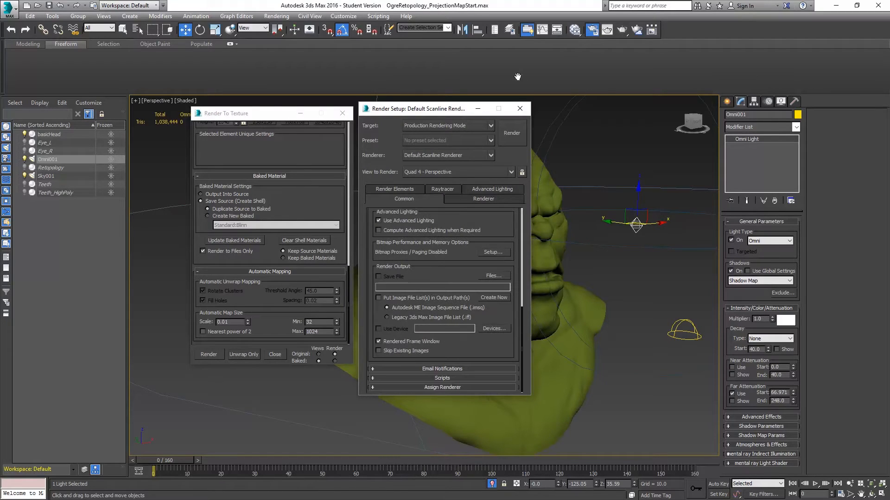
click(442, 387)
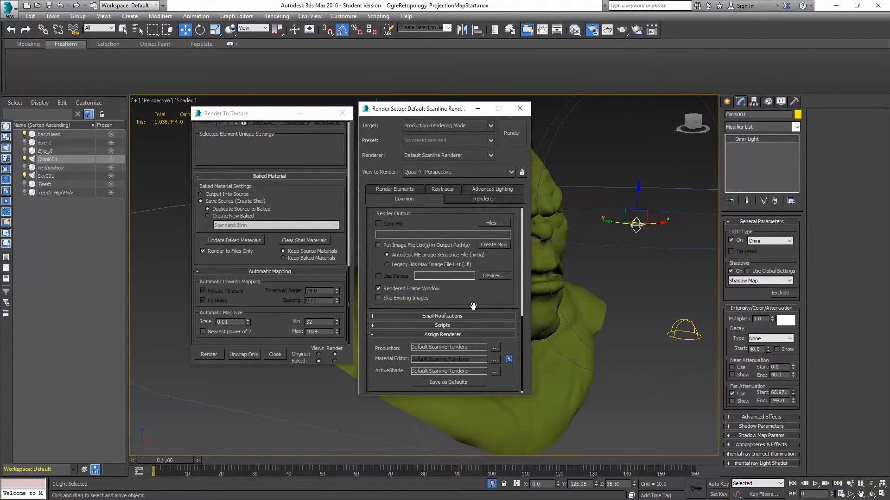
drag(472, 303, 477, 400)
scroll(482, 312, up, 5)
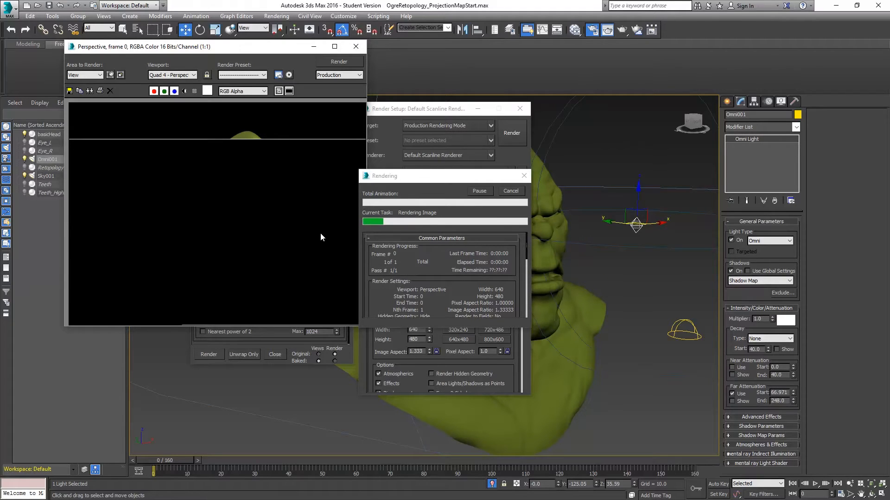
click(510, 191)
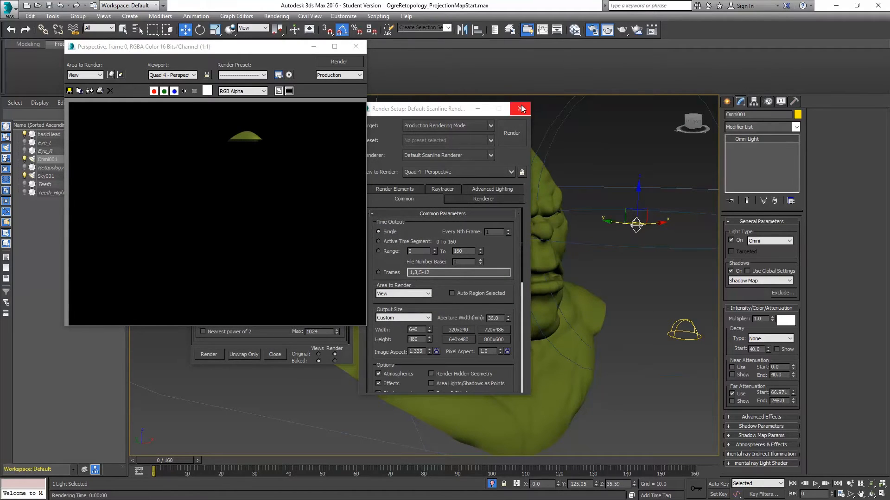
click(520, 109)
Step: Delete the Skylight from the scene and close the rendered frame window
click(683, 320)
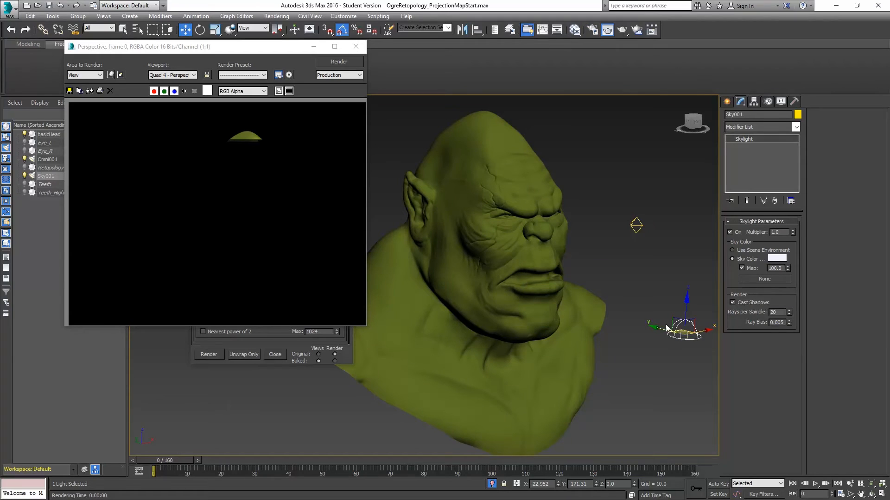
key(Delete)
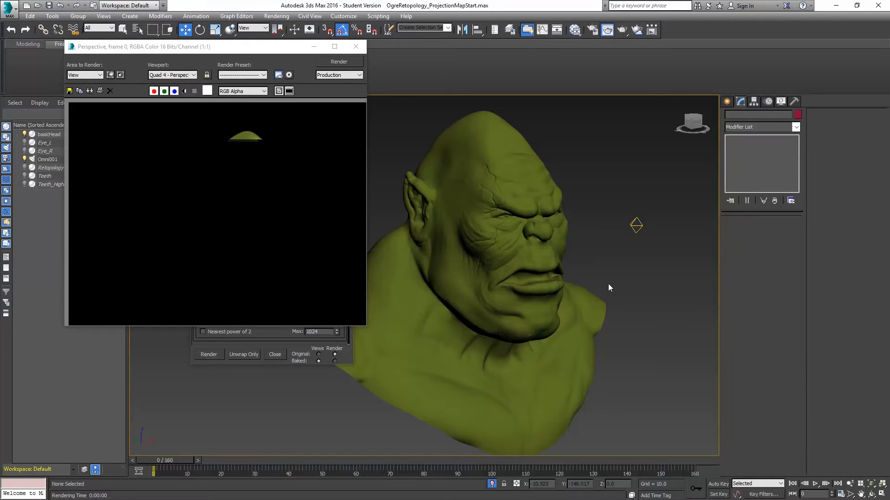
click(356, 46)
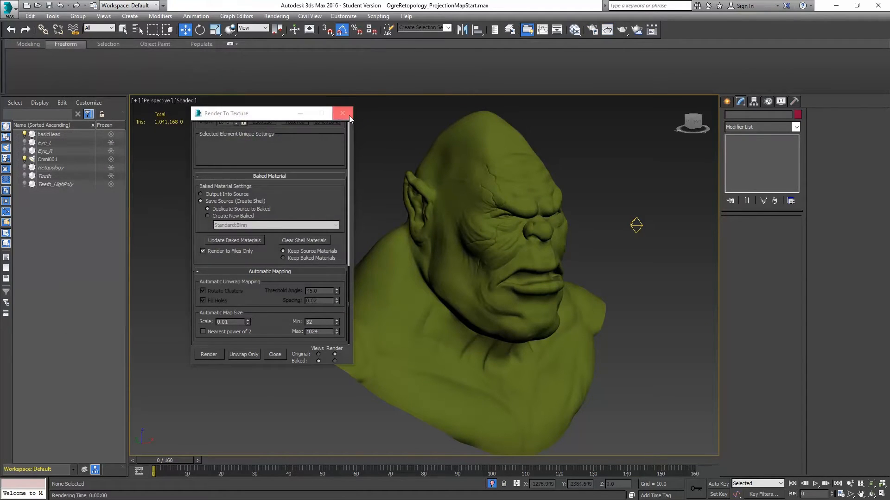
Step: Create a Free Spot light in the Top view and reset its X and Y position to 0
click(726, 101)
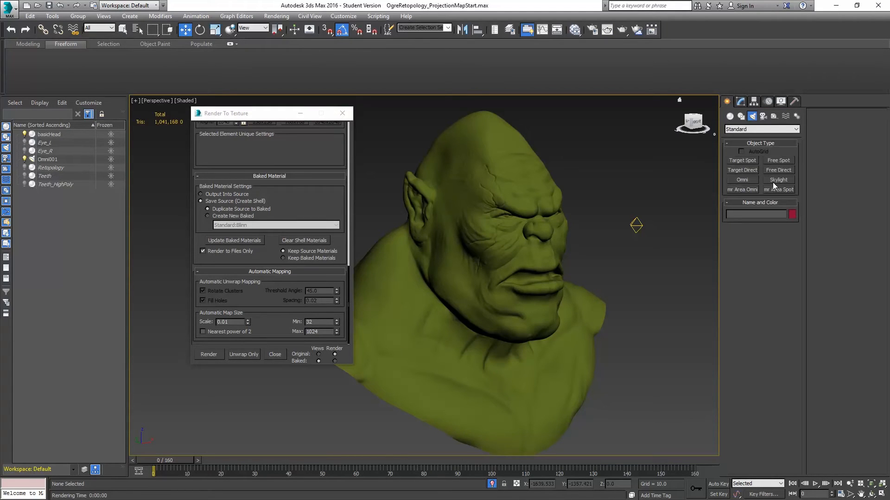
click(779, 161)
key(t)
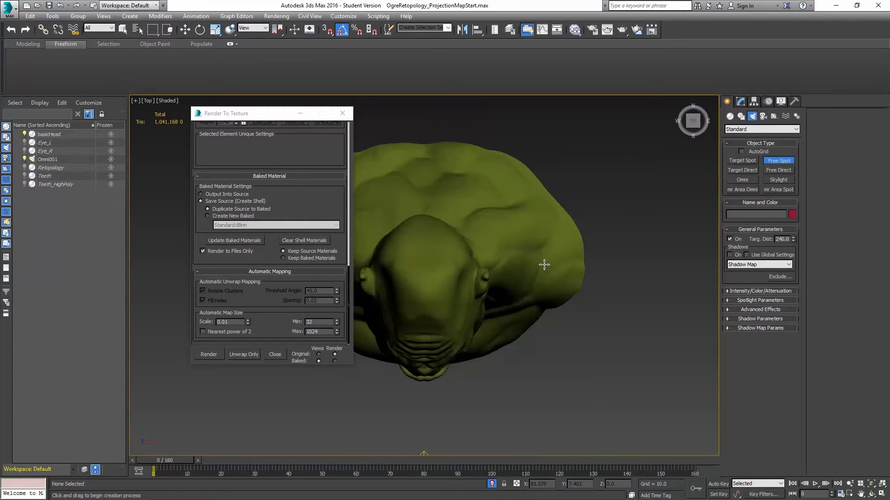
scroll(542, 263, down, 5)
click(567, 338)
click(185, 29)
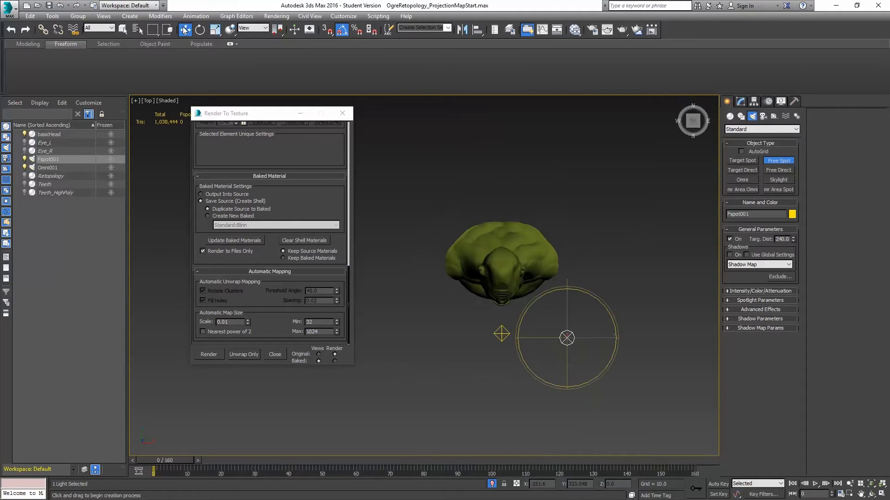
right_click(558, 484)
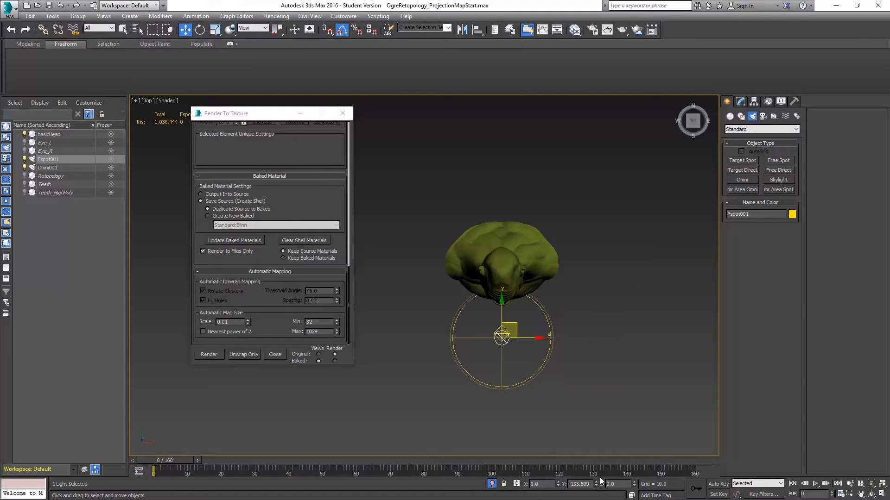
right_click(595, 484)
Step: Raise the spotlight in the Left view to a Z height of about 261, above the ogre's head
key(l)
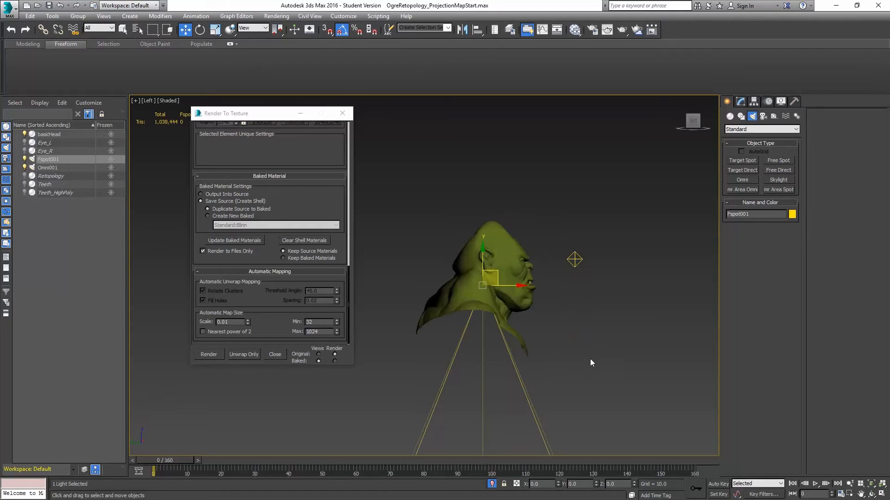
scroll(579, 310, down, 2)
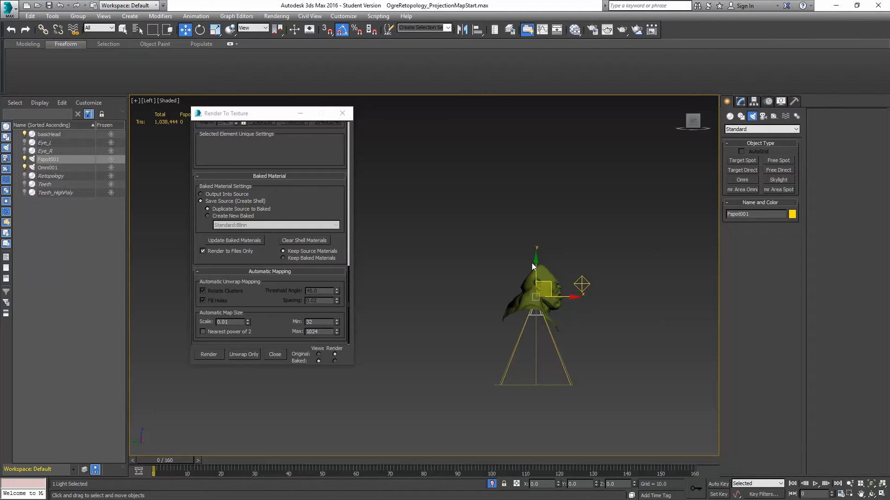
drag(533, 266, 530, 167)
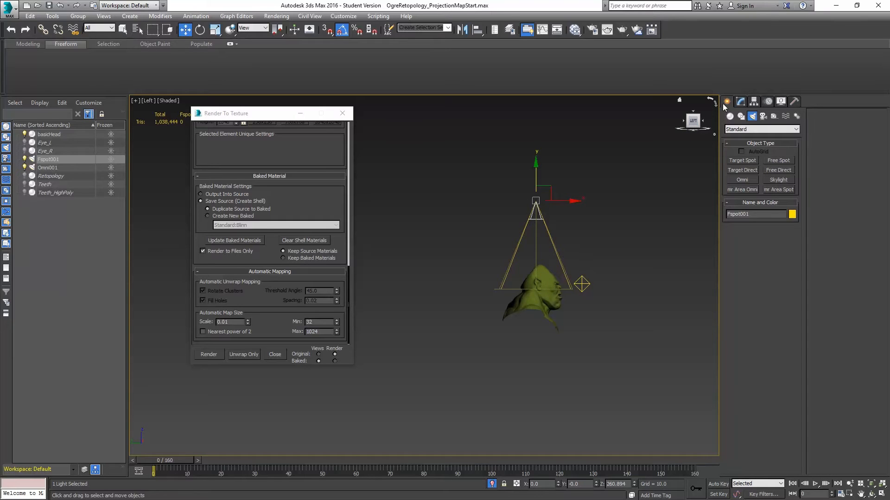
Step: Turn on the spotlight's shadows, extend its target distance to 363, and set its intensity multiplier to 0.1
click(740, 102)
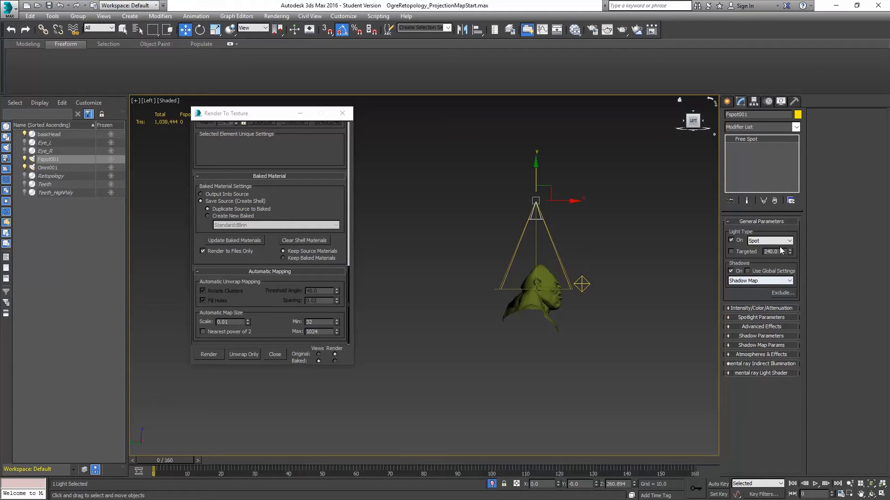
drag(790, 255, 786, 196)
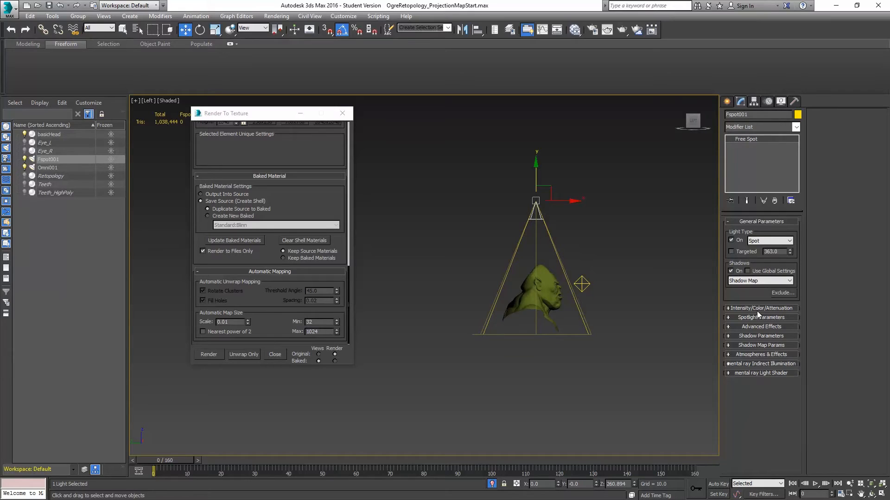
click(744, 308)
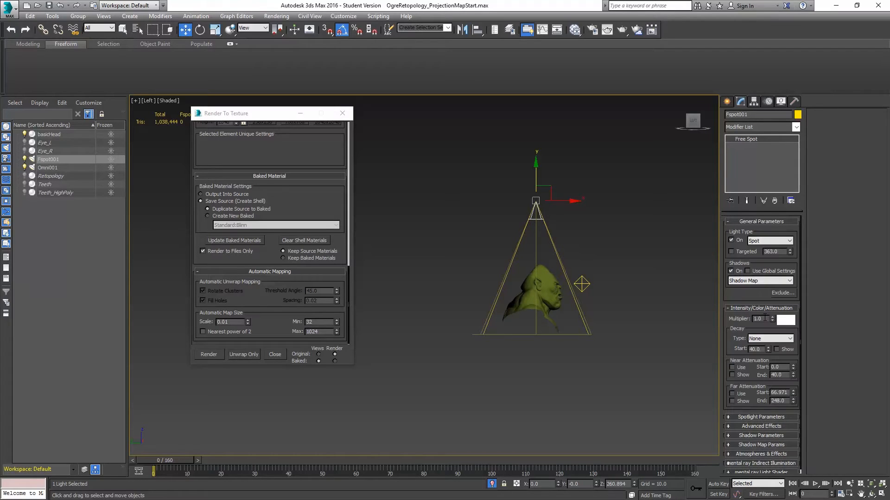
text(.1)
key(Return)
Step: Move only the spotlight's pivot straight down to the base of the ogre's head
click(754, 101)
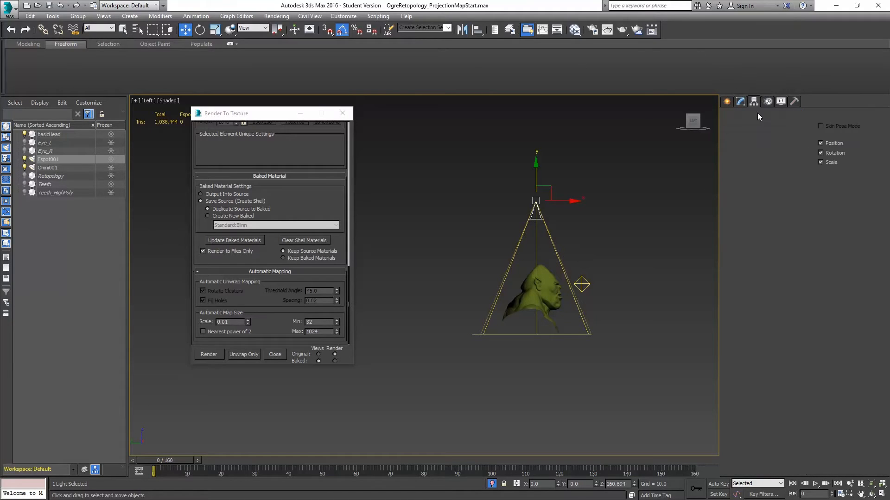
click(762, 160)
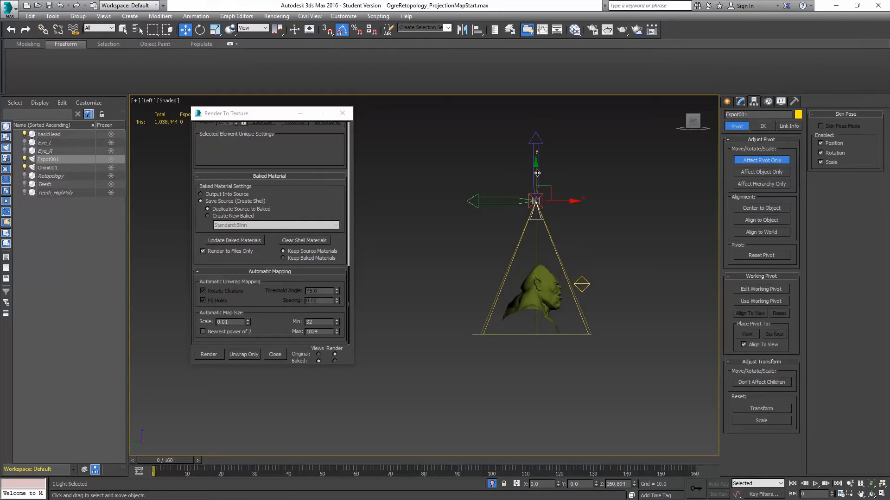
drag(532, 172, 536, 272)
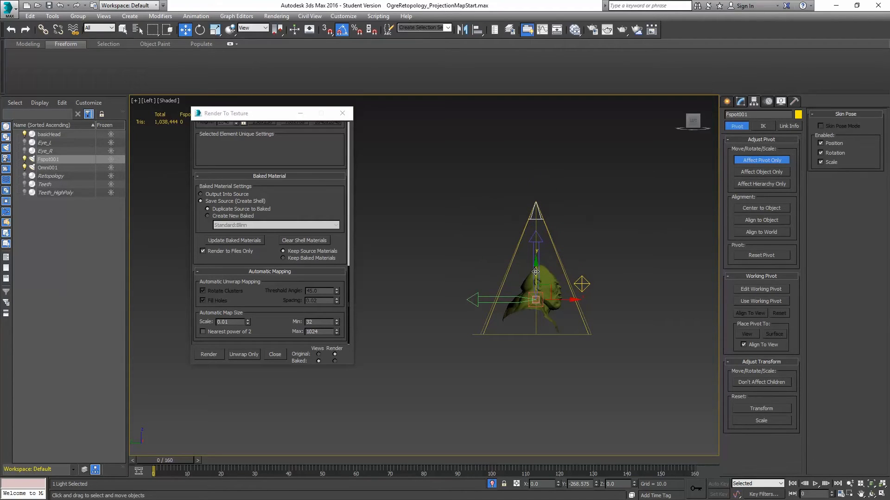
click(754, 161)
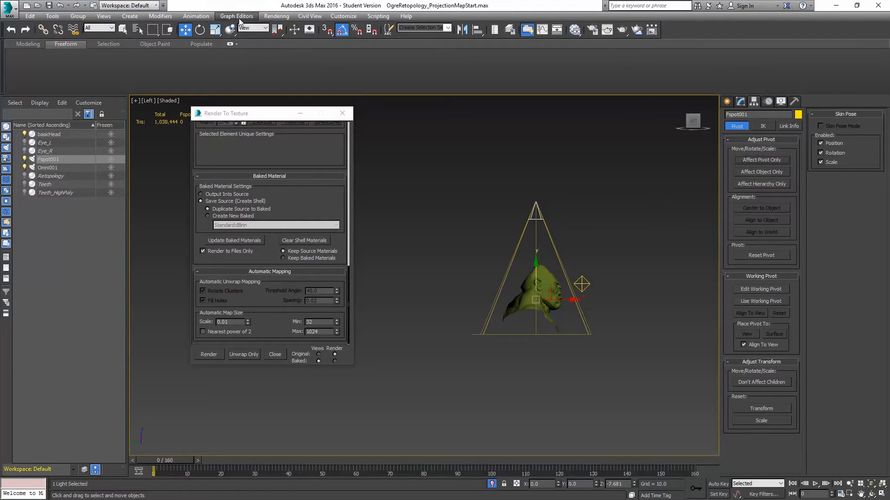
Step: Rotate-clone the spotlight in 30-degree steps toward the front of the face, making 3 instances
click(199, 30)
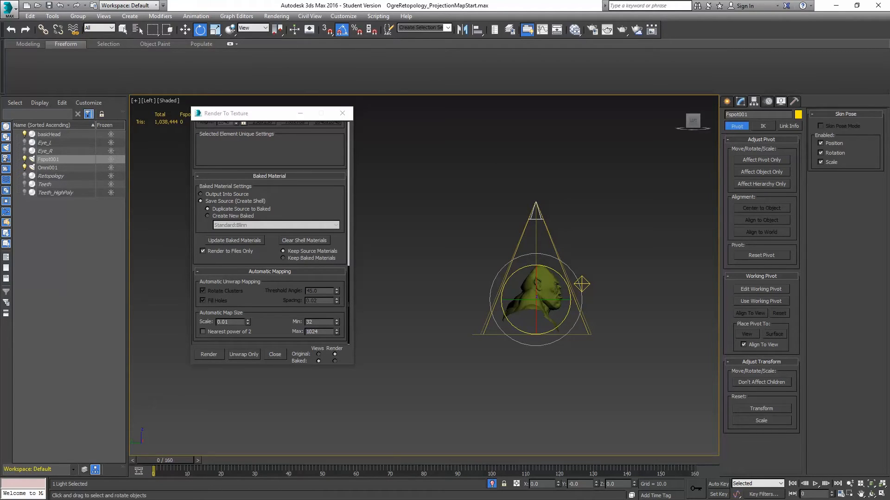
drag(540, 266, 551, 262)
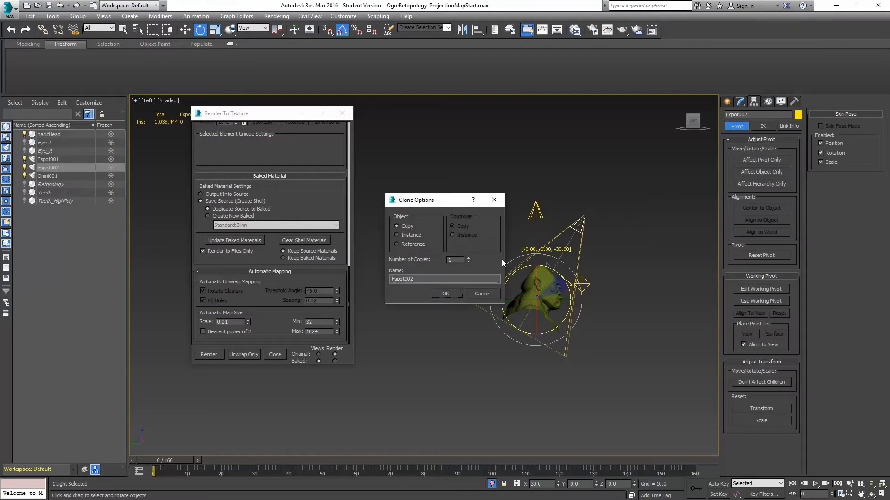
click(468, 258)
click(468, 259)
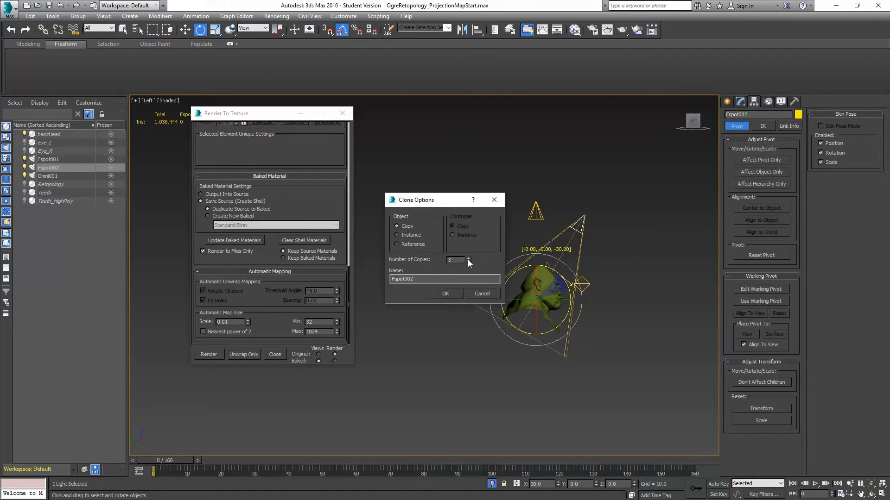
click(415, 236)
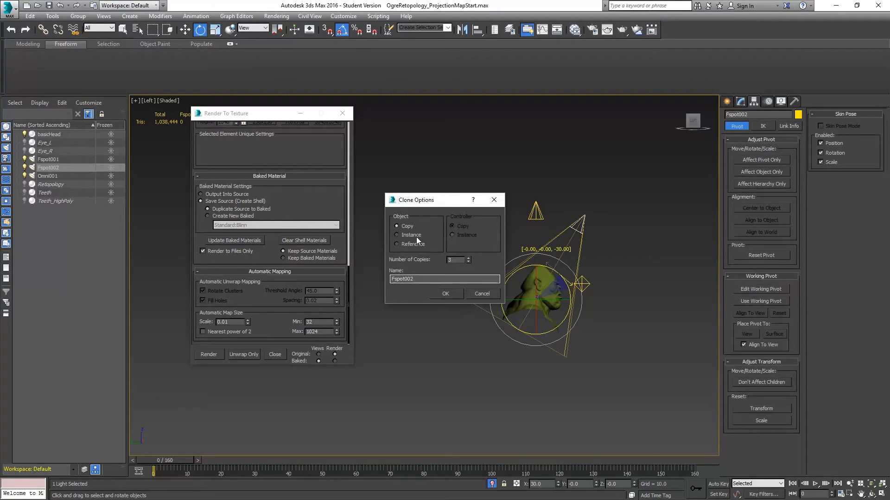
click(455, 293)
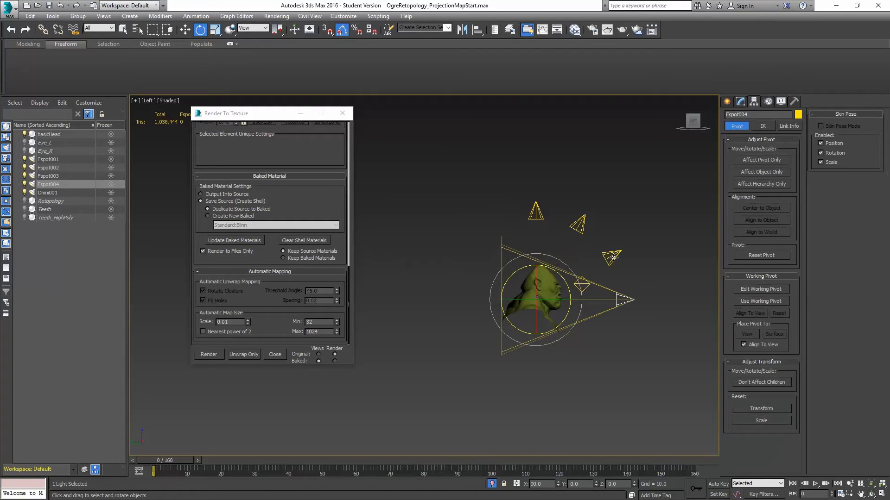
Step: Rotate-clone the three new spotlights around the head in the Top view, using pivot point centers, 30-degree steps and 11 instanced copies
ctrl+click(624, 300)
ctrl+click(576, 224)
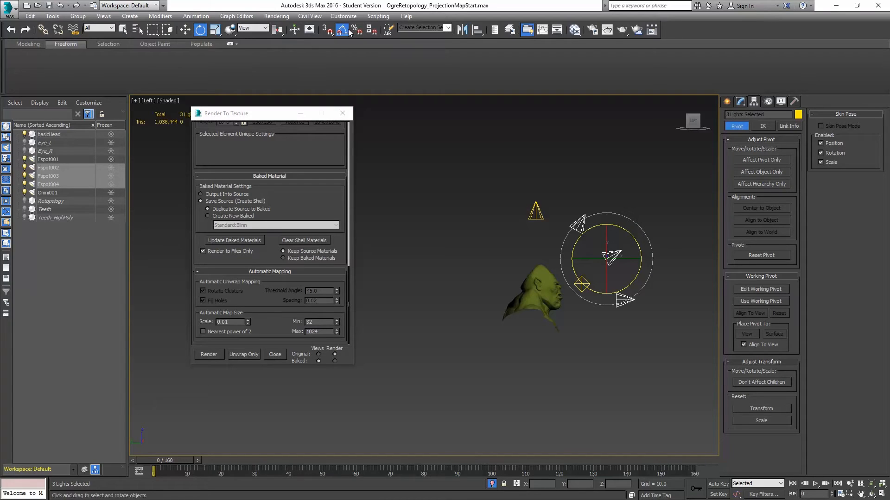
middle_drag(494, 207, 496, 221)
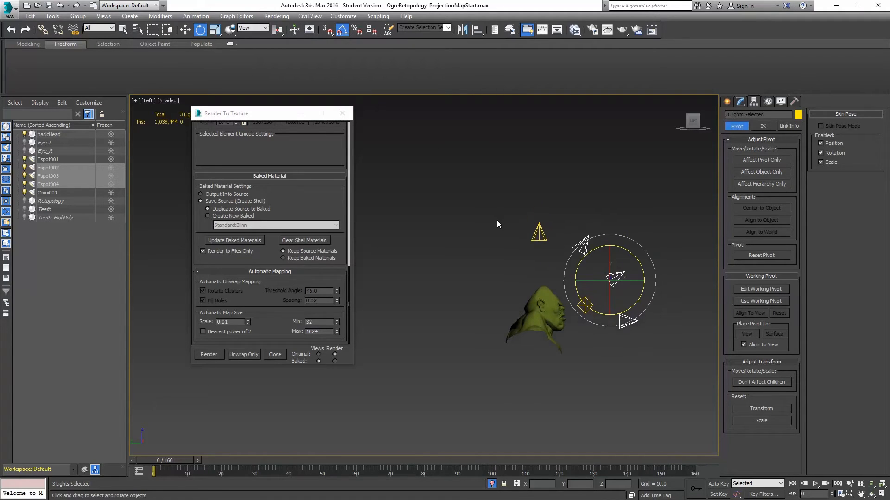
key(t)
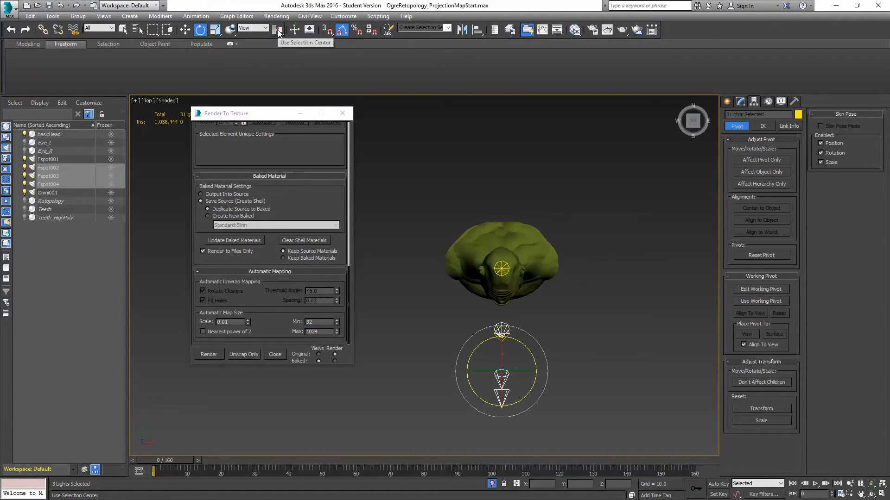
drag(277, 30, 278, 44)
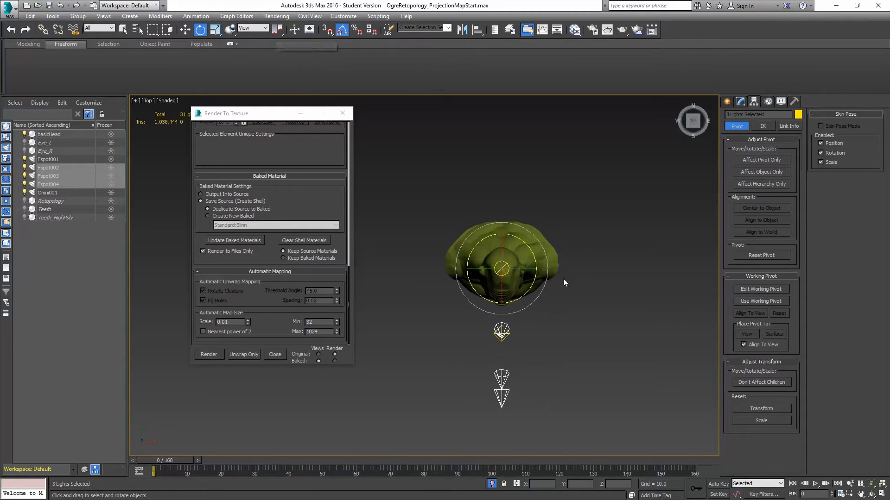
shift+drag(529, 249, 566, 269)
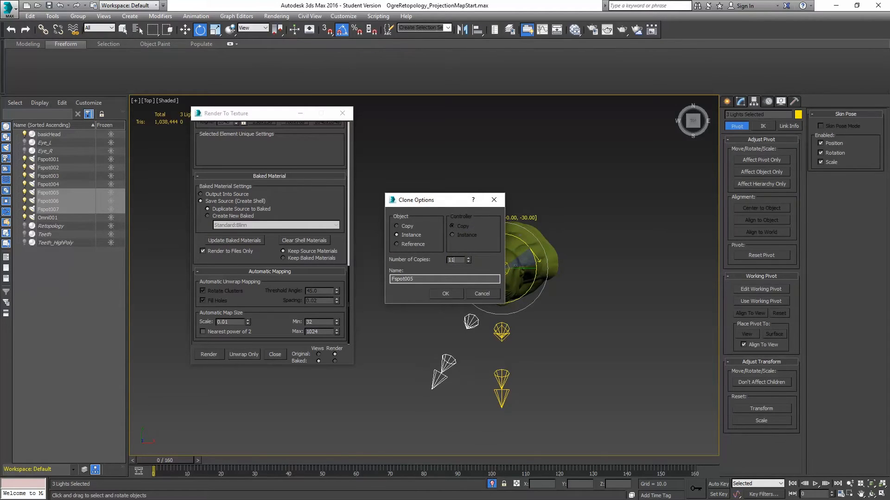
click(446, 293)
Step: Return to the Perspective view and frame a close three-quarter view of the ogre's head
middle_drag(576, 269, 554, 254)
key(p)
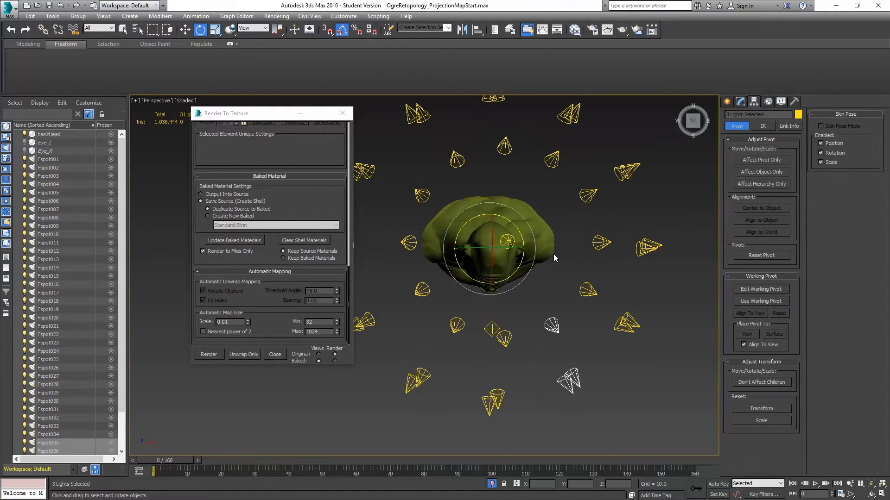
alt+middle_drag(487, 292, 525, 232)
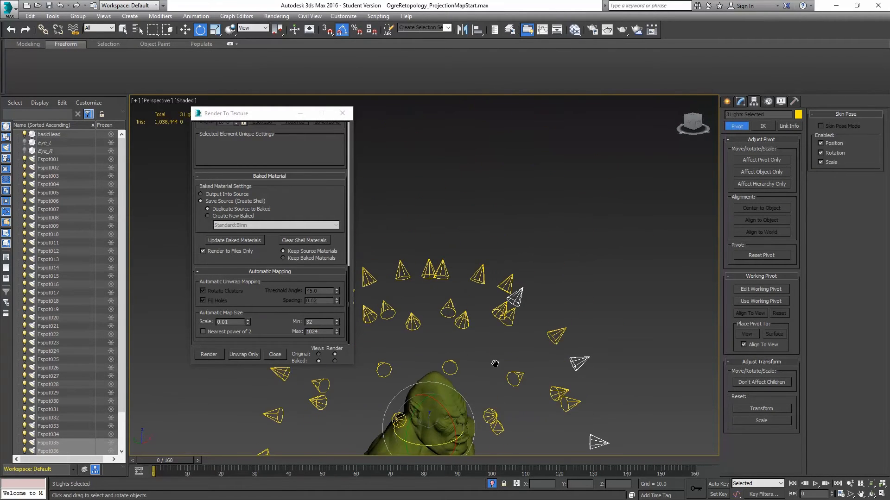
middle_drag(494, 376, 496, 239)
scroll(481, 299, up, 6)
alt+middle_drag(481, 299, 519, 269)
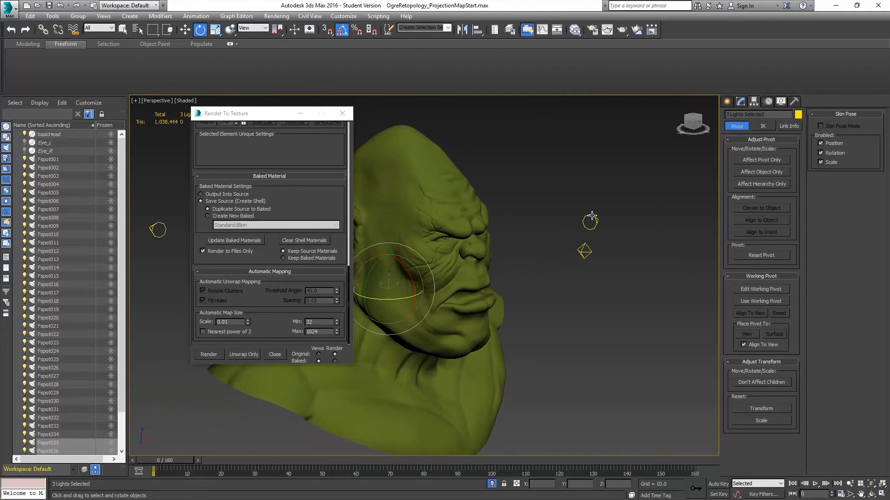
Step: Set the shadow map parameters of the spotlight in front of the face to bias 0.01, size 1024 and sample range 6
click(588, 224)
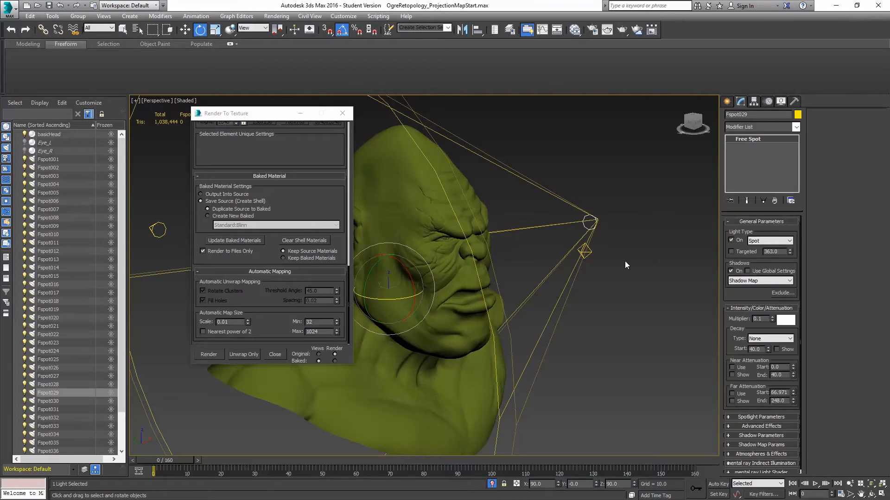
drag(738, 291, 754, 160)
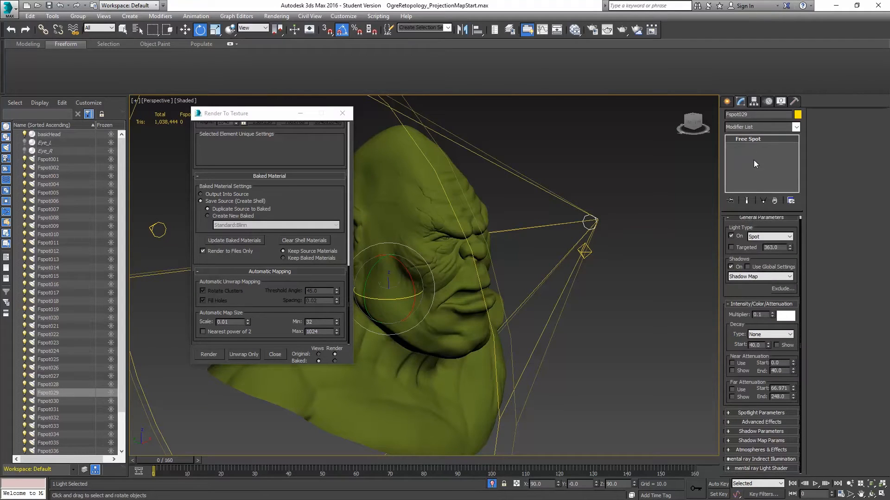
click(761, 440)
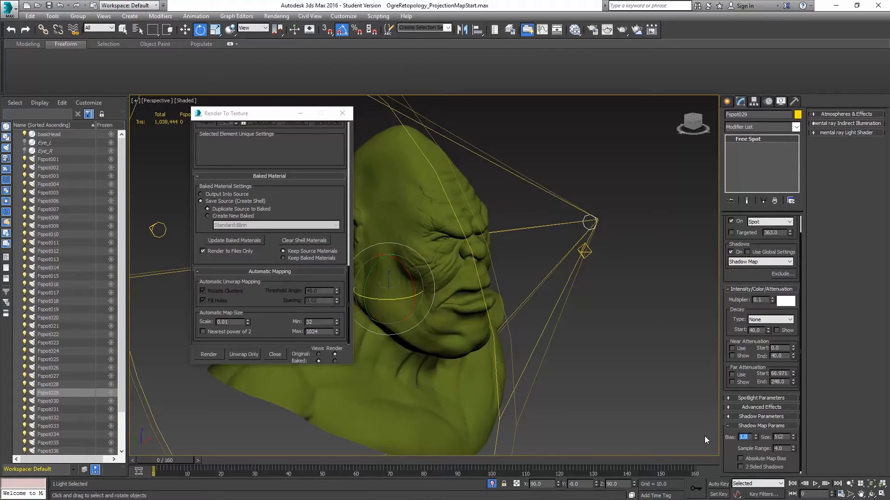
text(.01)
key(Tab)
key(Return)
key(Tab)
text(6)
key(Return)
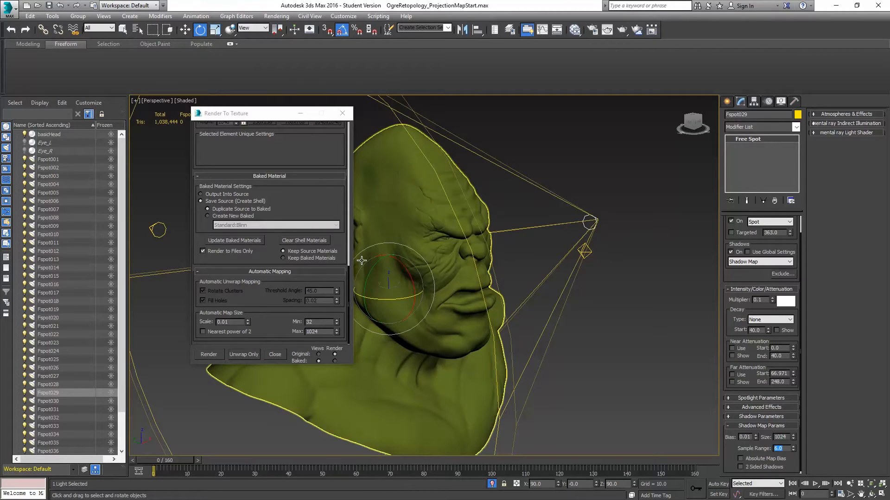
Step: Run a test render of the Perspective view with the Default Scanline Renderer at 640 x 480 to check the lighting
drag(319, 176, 319, 456)
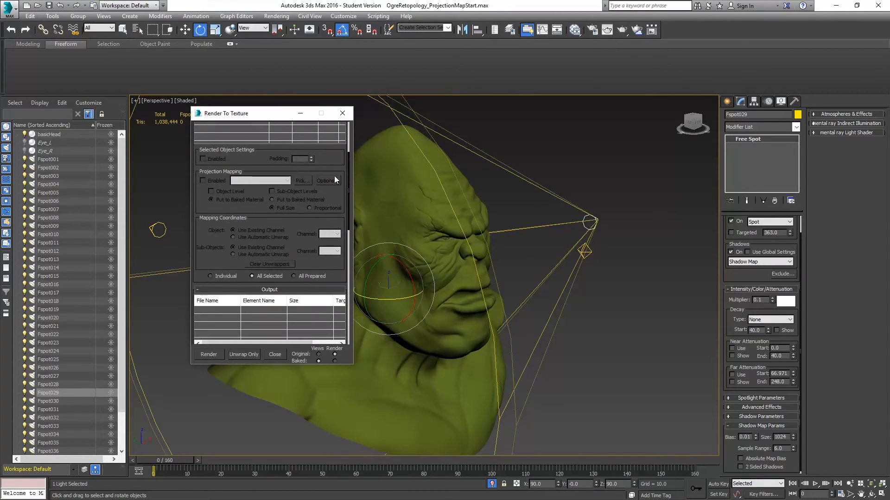
drag(335, 179, 328, 330)
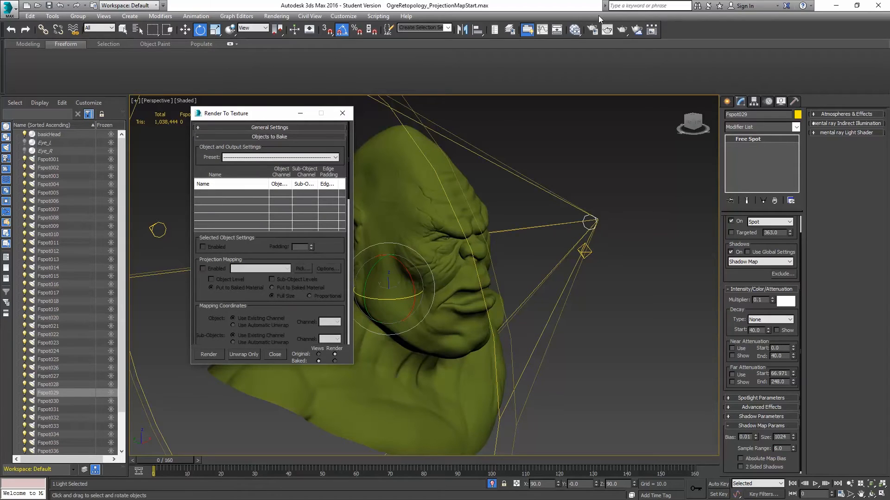
click(592, 29)
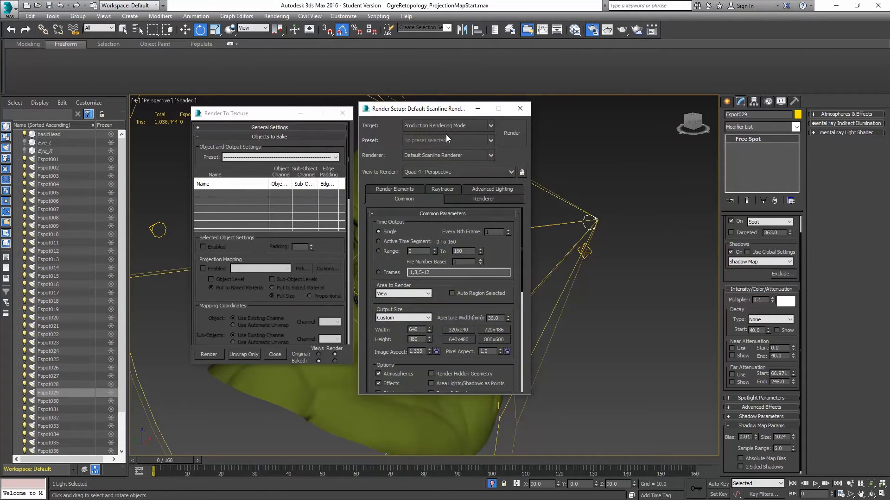
click(512, 133)
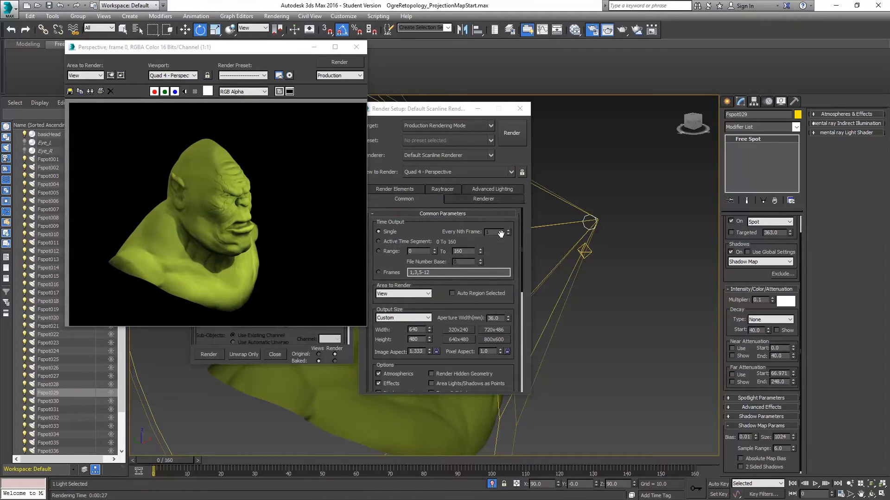
click(519, 108)
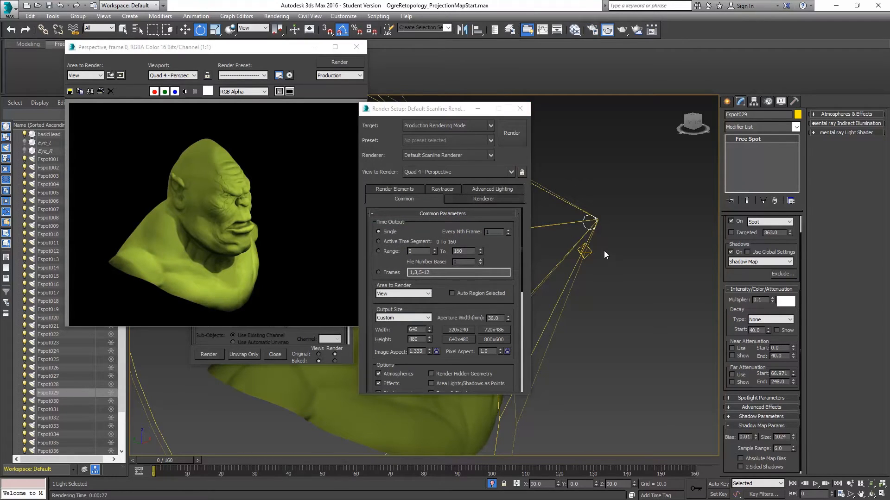
Step: Select the Omni light in front of the face, undo a trial downward move and turn off its shadows
click(587, 251)
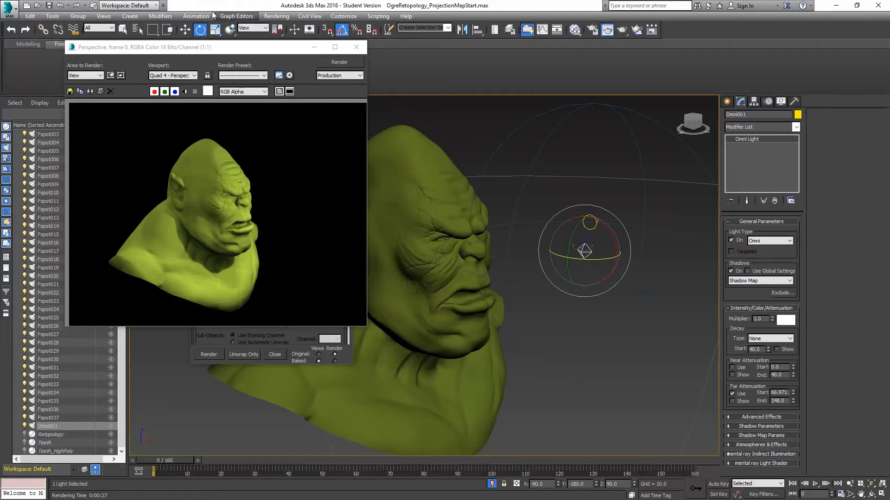
click(356, 47)
key(w)
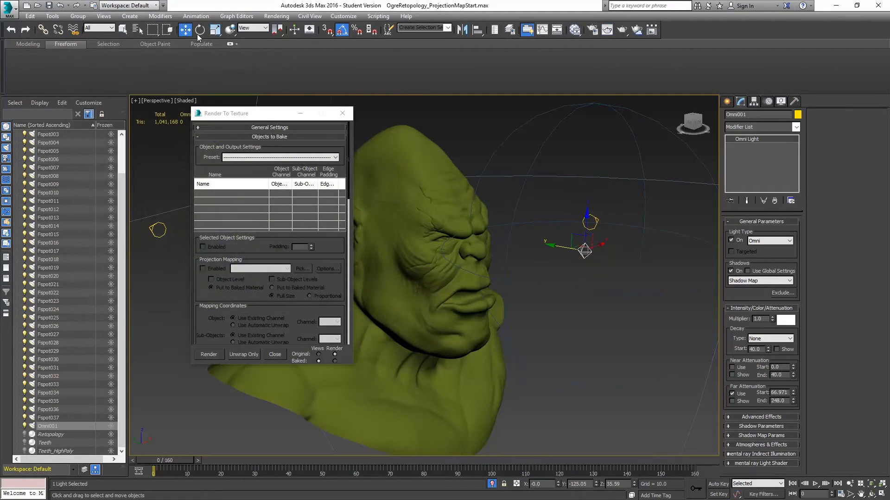
drag(589, 225, 589, 278)
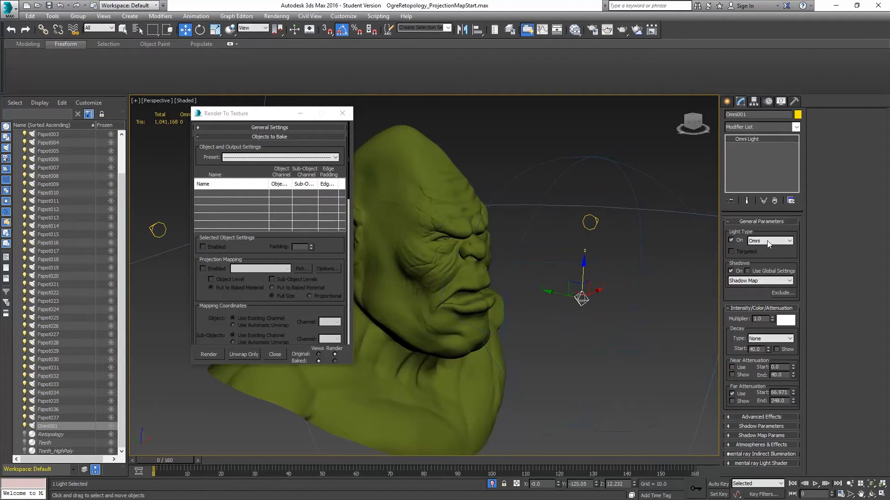
key(ctrl+z)
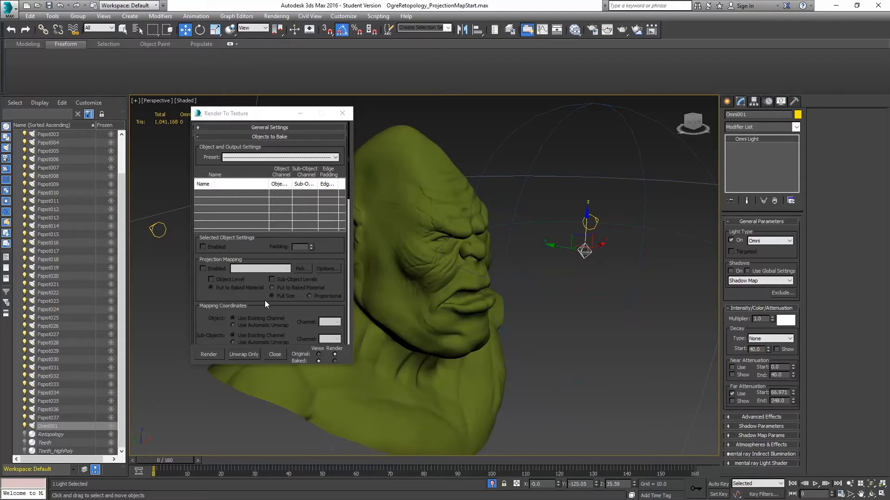
Step: Unhide and select the Retopology mesh, and bake its CompleteMap and NormalsMap at 2048x2048 with Render To Texture
drag(264, 300, 258, 363)
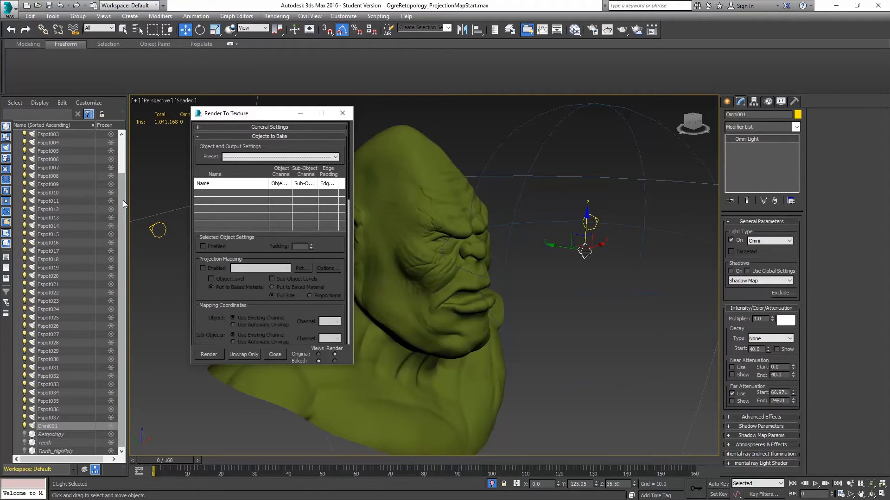
drag(123, 200, 123, 281)
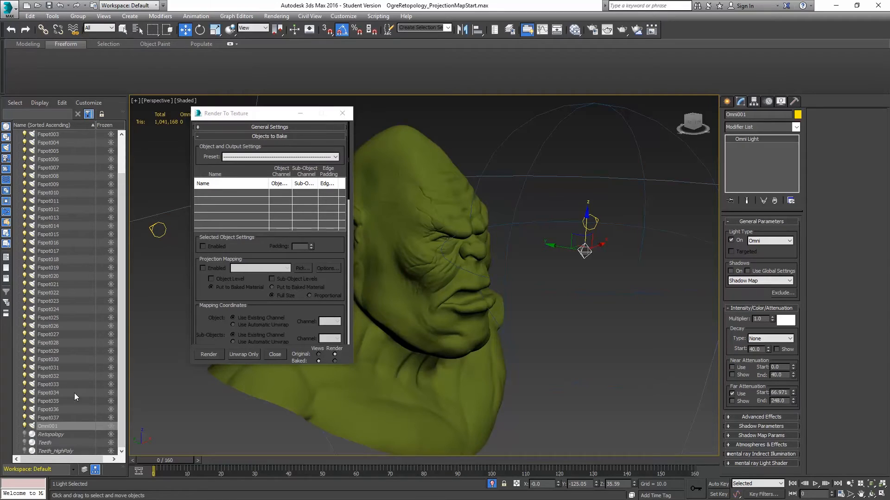
click(25, 435)
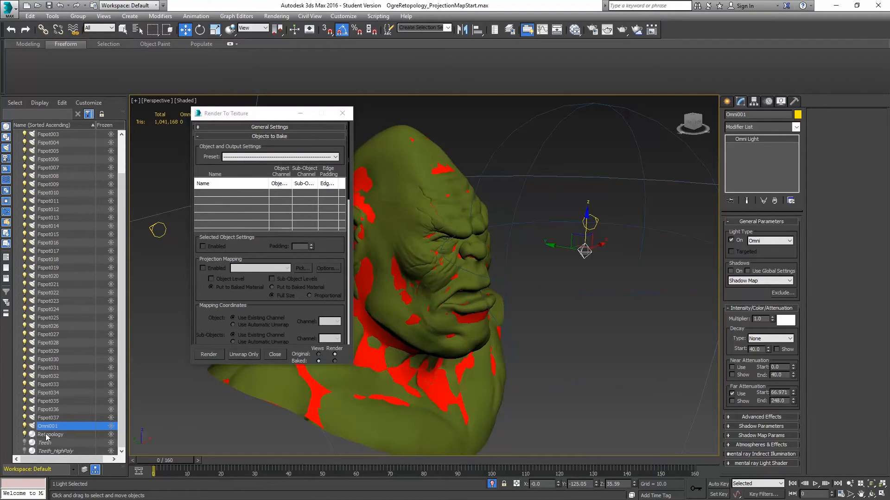
click(48, 434)
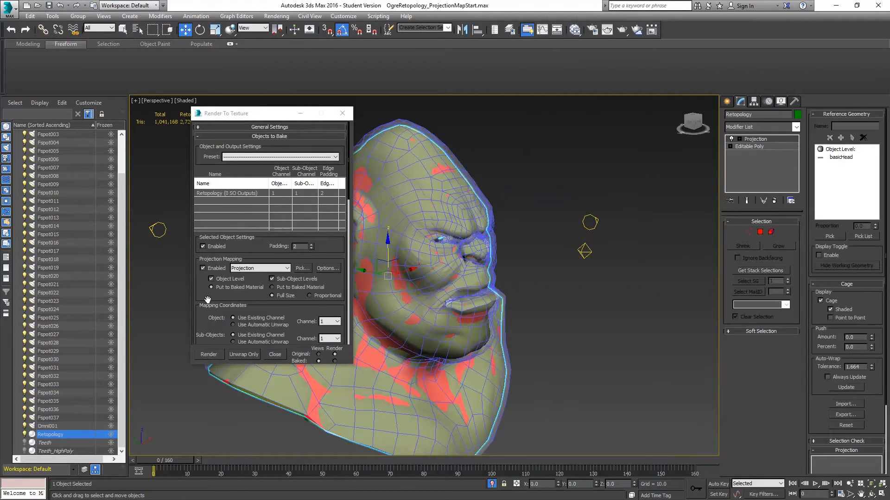
scroll(207, 299, down, 10)
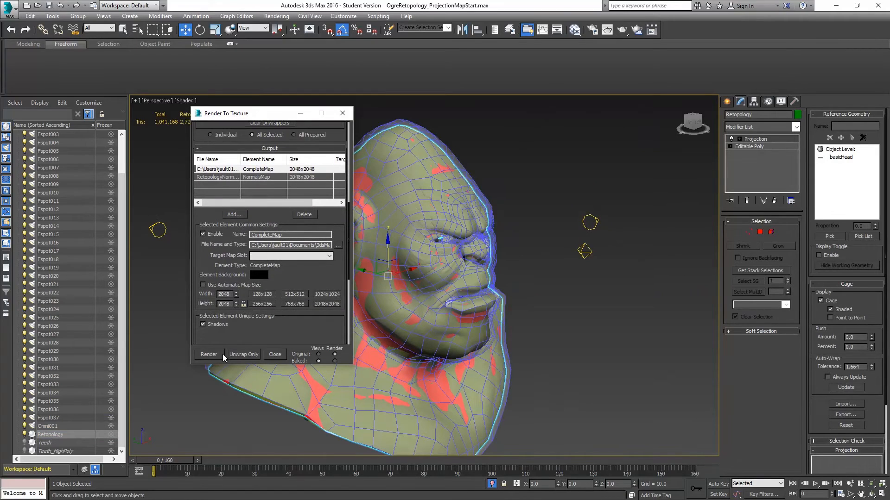
click(209, 354)
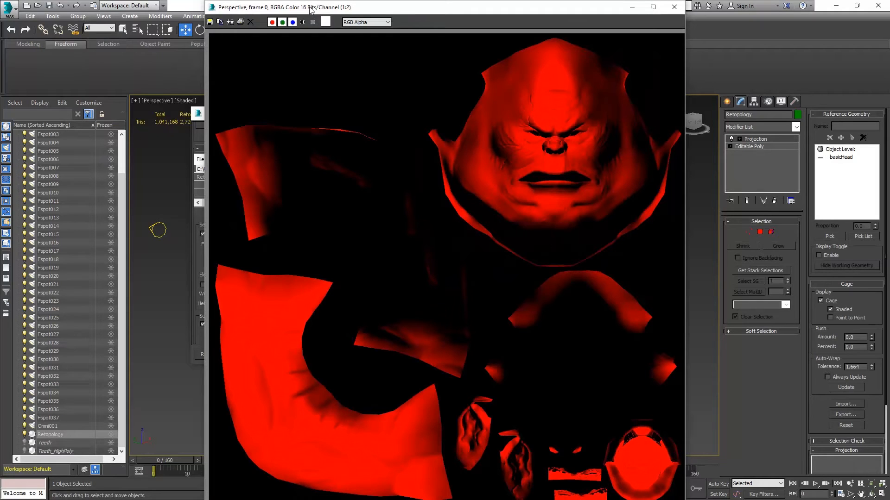
Step: Examine the baked complete map in the rendered frame window and close that window
drag(310, 8, 517, 278)
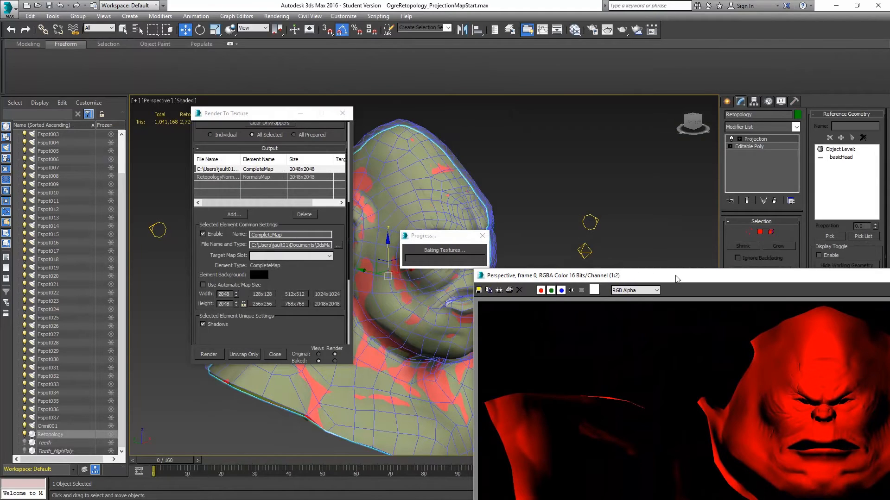
drag(681, 282, 506, 21)
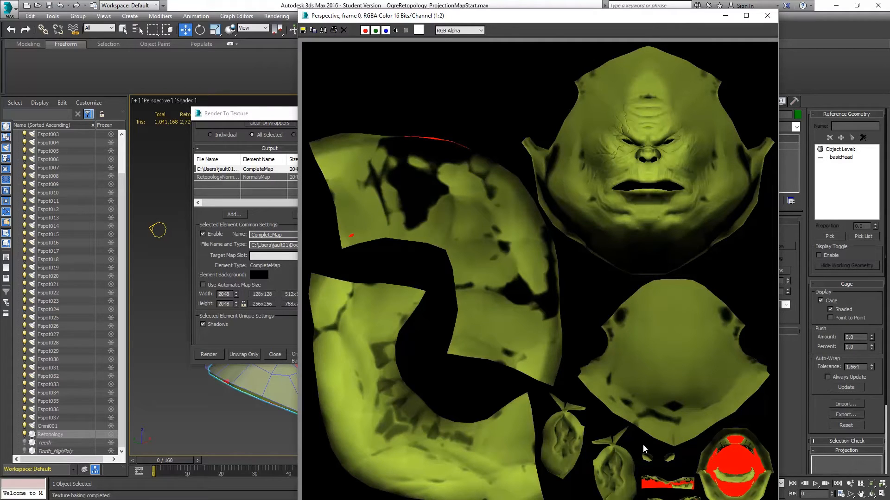
drag(679, 20, 668, 12)
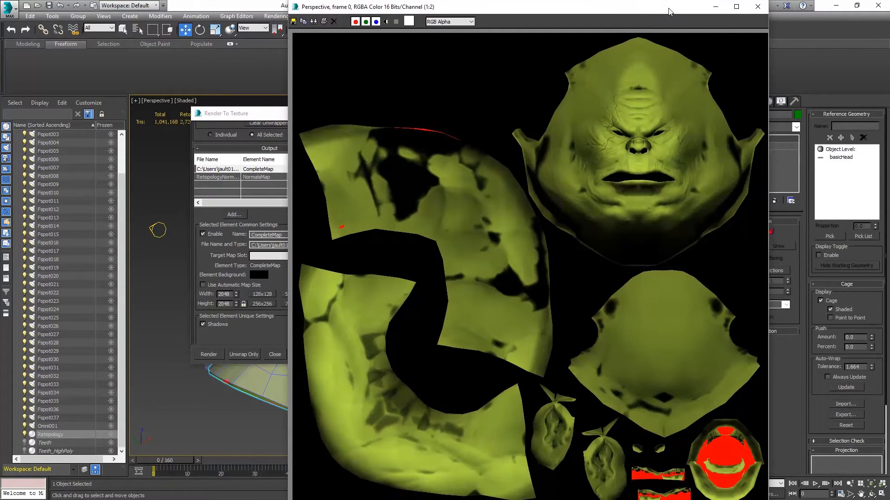
click(756, 7)
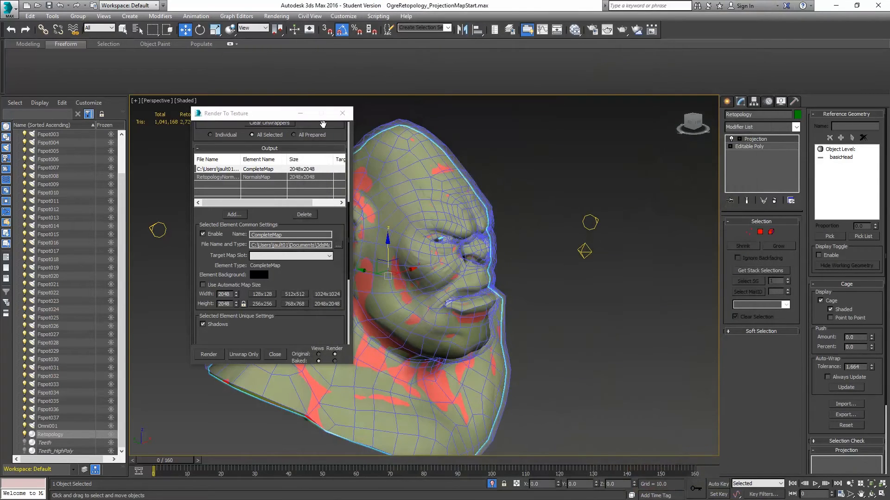
Step: Close Render To Texture, switch to Photoshop and start opening a file
click(343, 114)
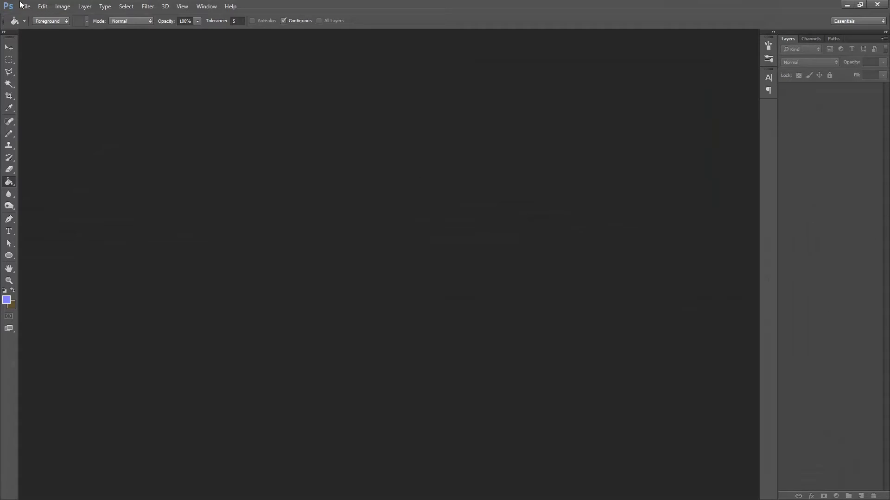
click(24, 6)
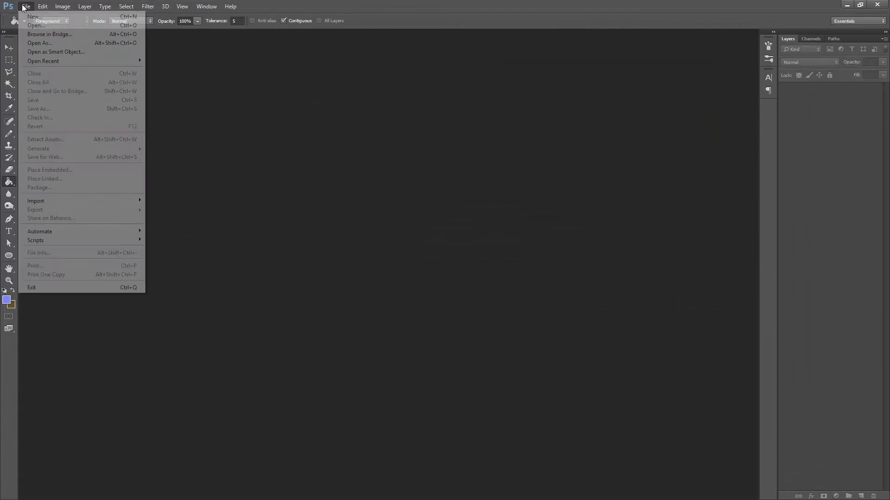
click(42, 26)
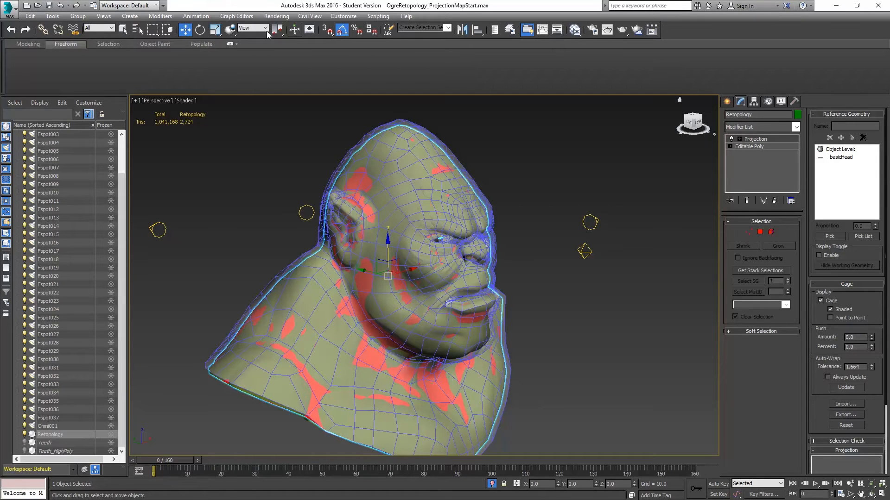
Step: Reopen Render To Texture in 3ds Max and bring up the file selection for the NormalsMap output
click(277, 15)
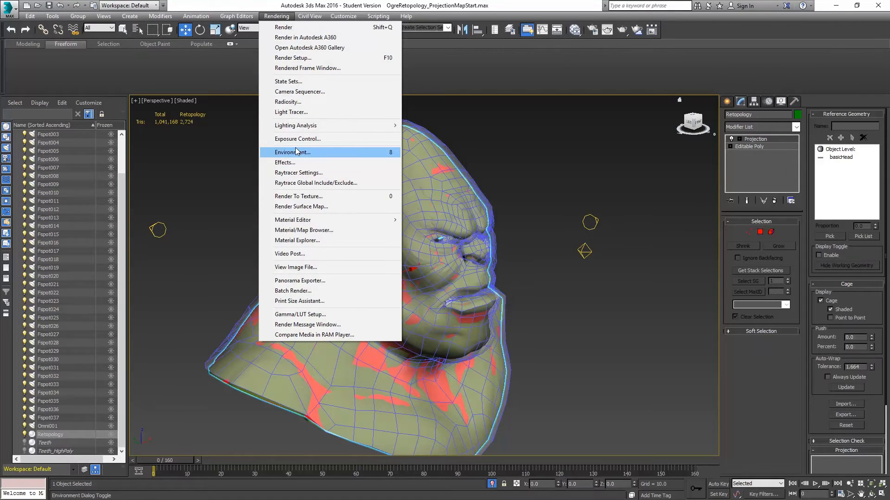
click(297, 196)
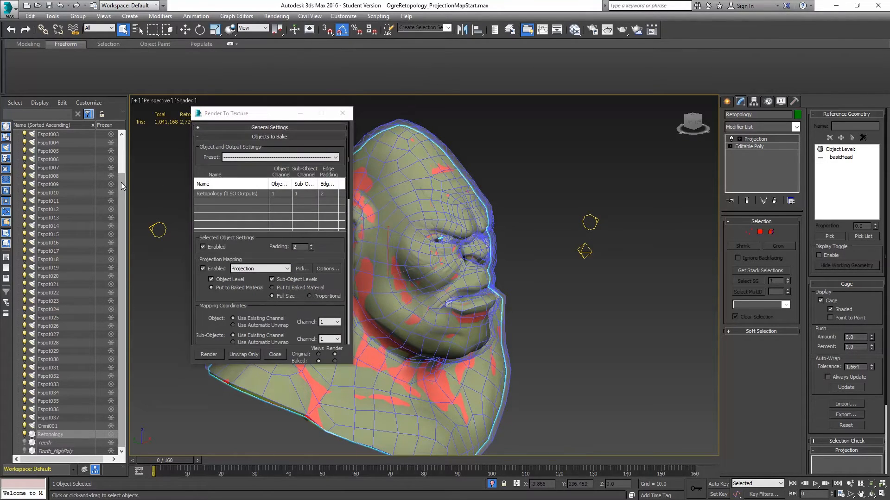
scroll(190, 150, down, 5)
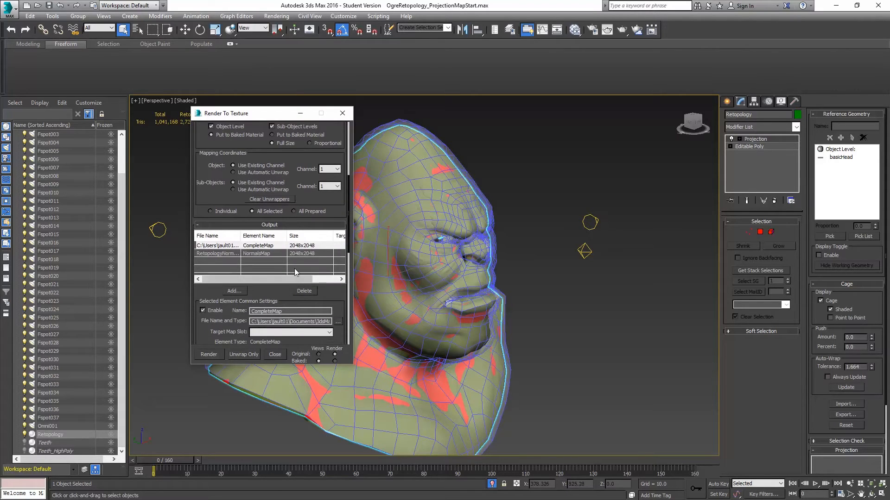
double_click(257, 254)
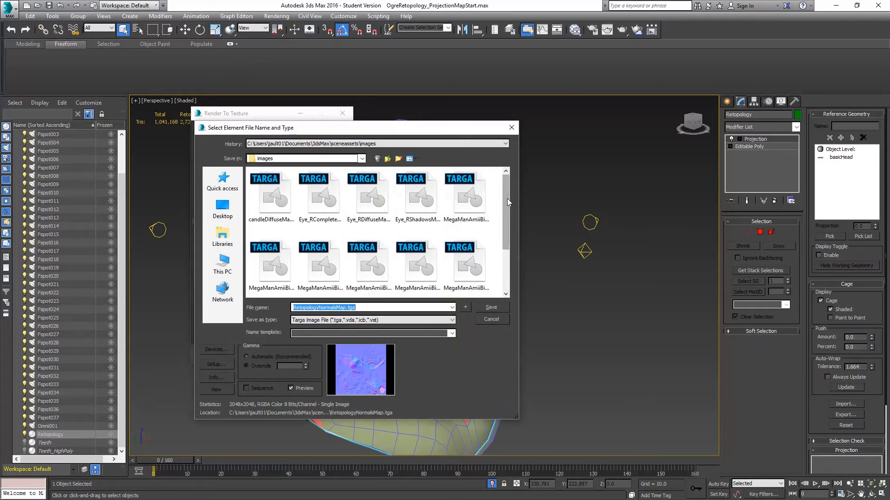
Step: Copy RetopologyNormalsMap.tga from the sceneassets images folder into the Ogre scenes folder
drag(506, 199, 508, 240)
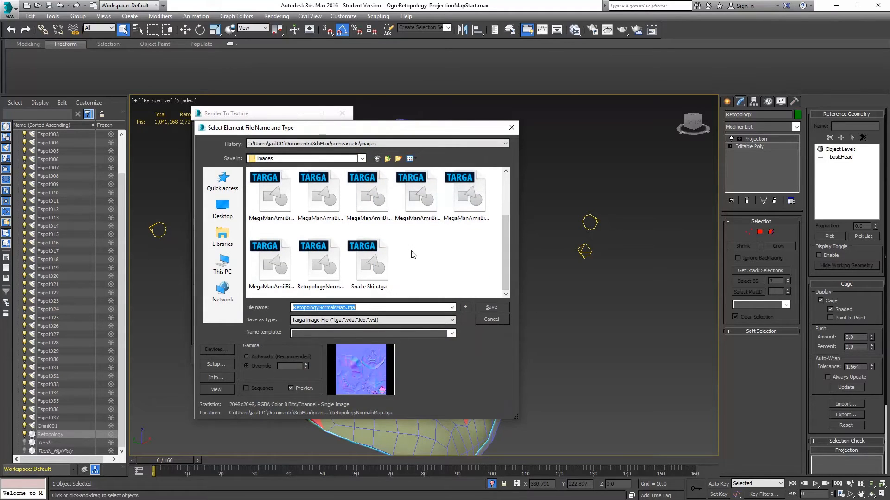
click(321, 273)
right_click(325, 267)
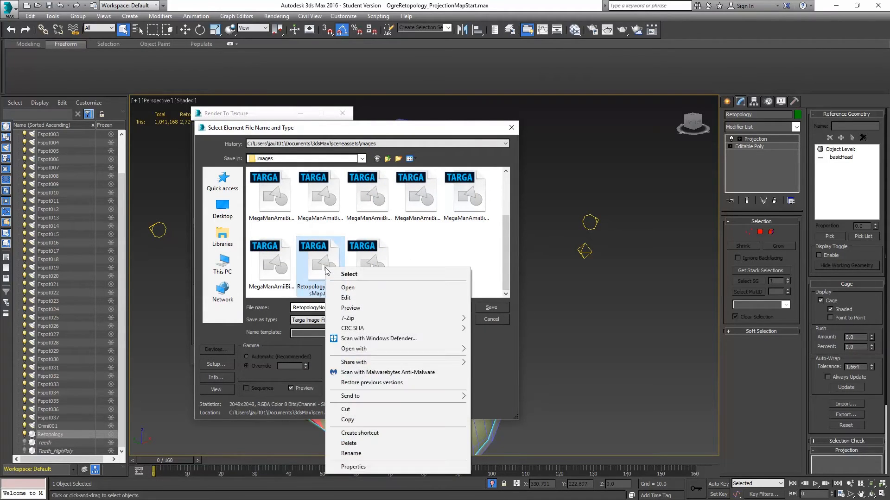
click(348, 420)
click(365, 144)
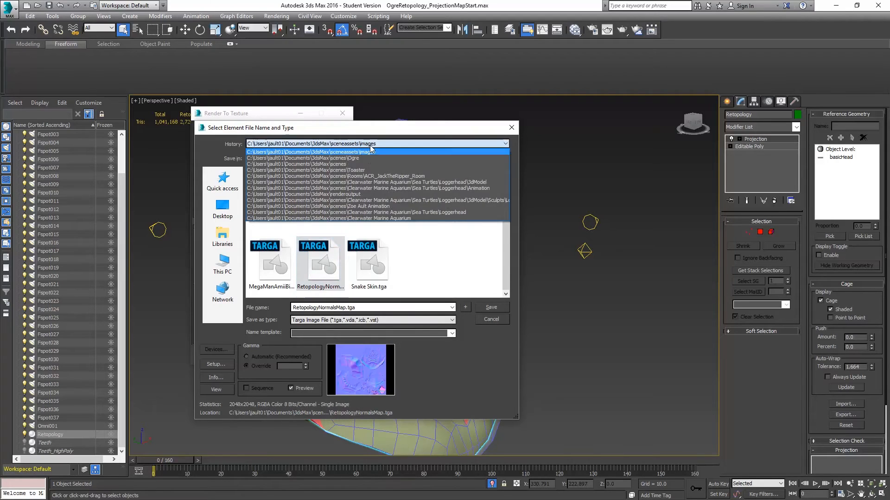
click(365, 158)
right_click(360, 262)
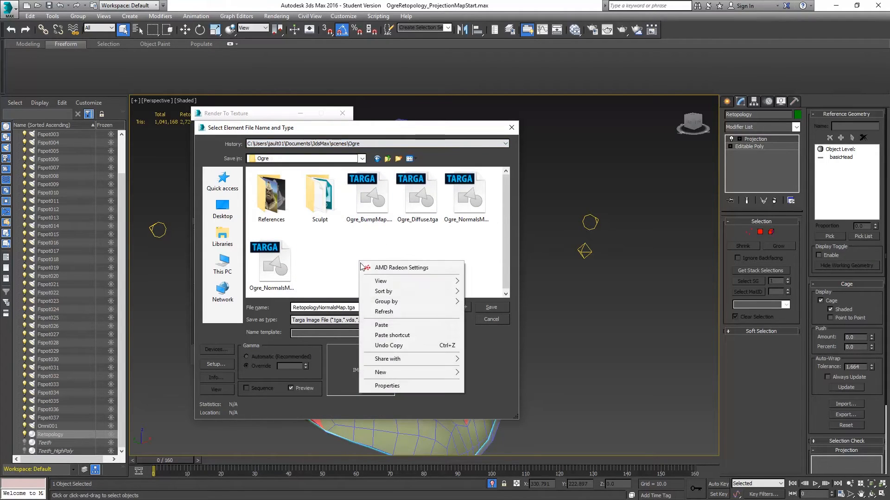
click(384, 326)
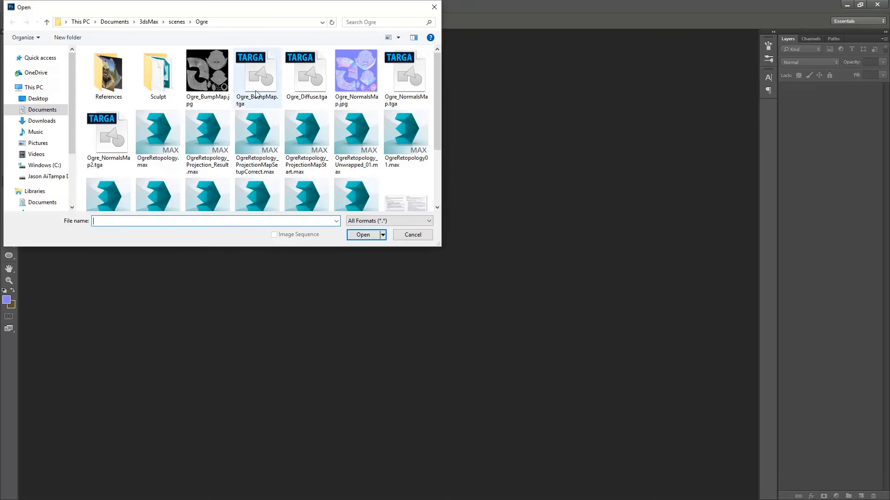
Step: Open RetopologyNormalsMap.tga from the Ogre scenes folder
scroll(438, 72, down, 3)
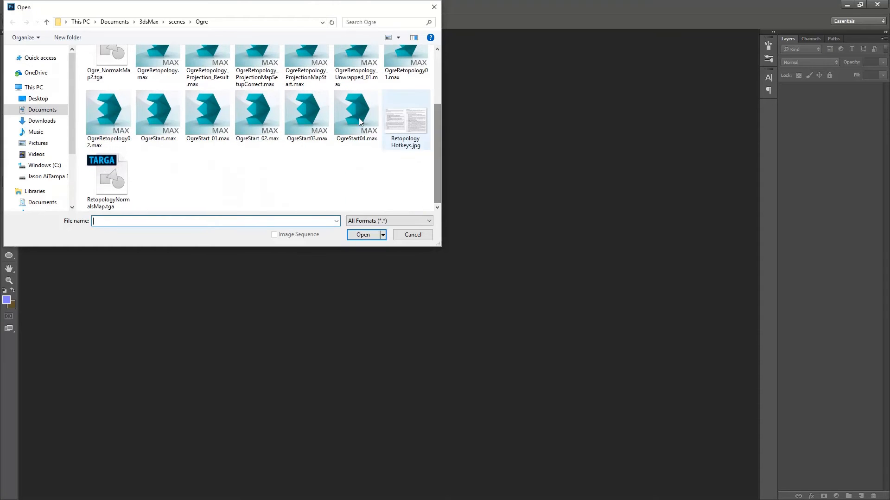
click(123, 178)
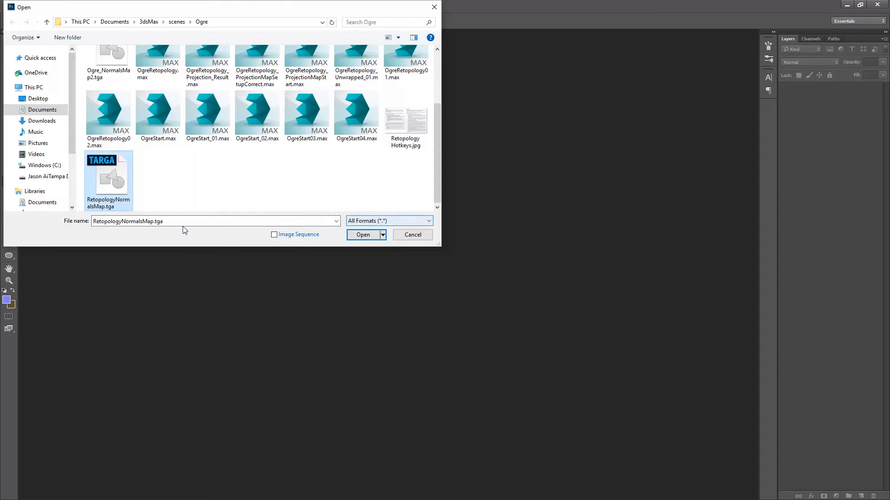
click(369, 235)
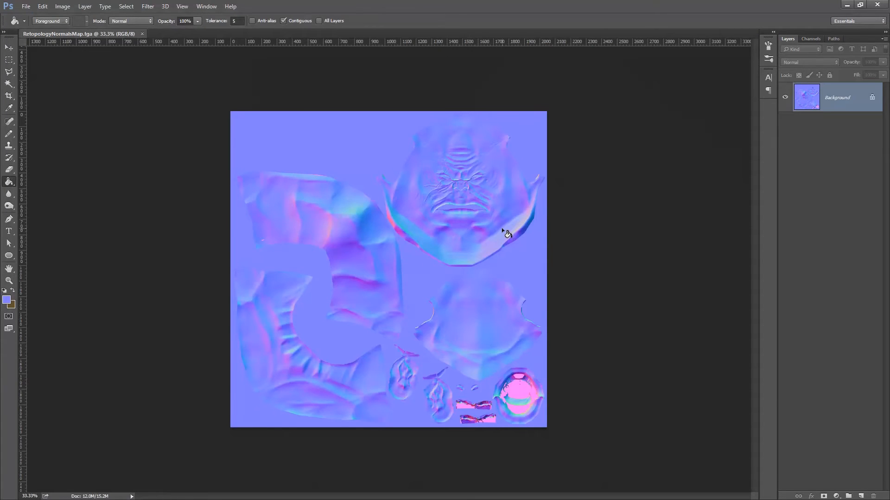
Step: Outline the pink, badly projected mouth interior on the normal map with a polygonal lasso selection just inside the mouth ring
alt+scroll(514, 384, up, 6)
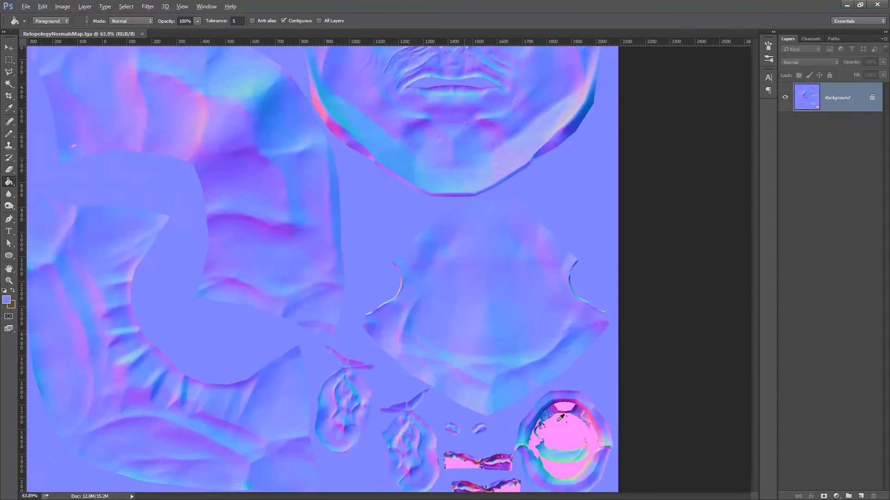
alt+scroll(585, 423, up, 3)
scroll(558, 421, down, 3)
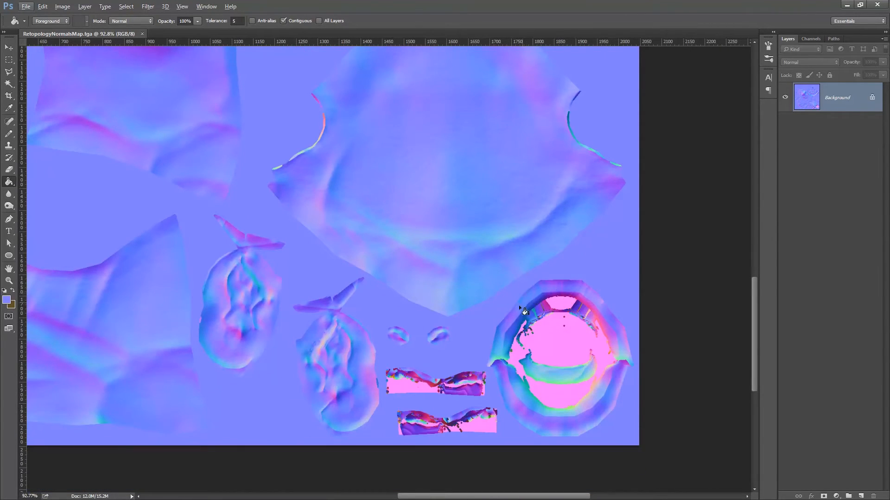
click(9, 71)
click(543, 291)
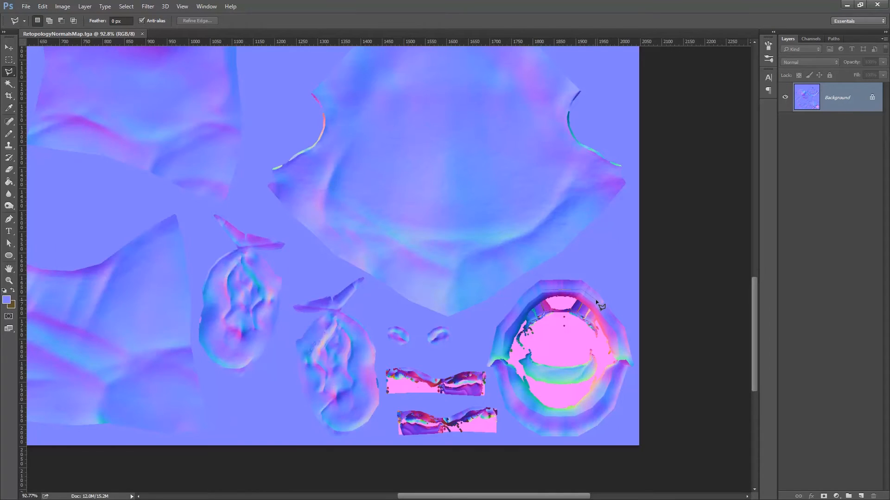
click(617, 330)
click(524, 408)
click(513, 397)
click(500, 362)
click(525, 305)
click(542, 290)
click(556, 290)
Step: Add a new layer above the background and feather the mouth selection's edge
key(ctrl+shift+n)
key(Return)
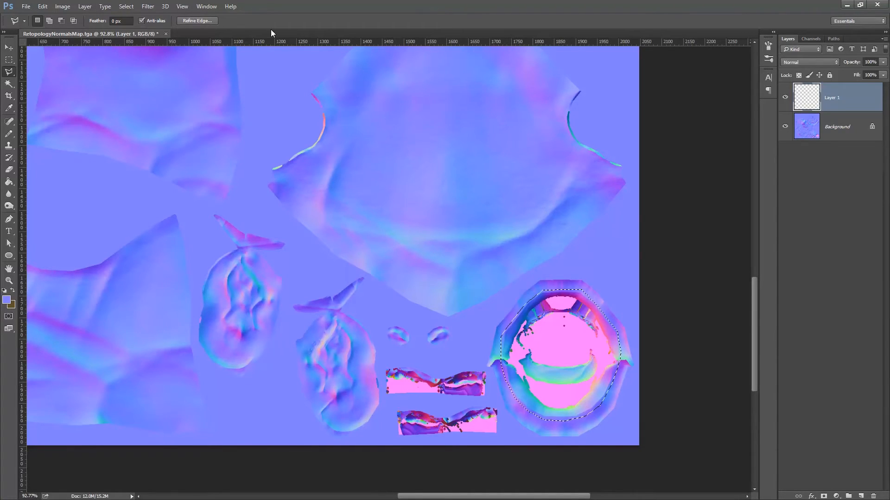
click(126, 6)
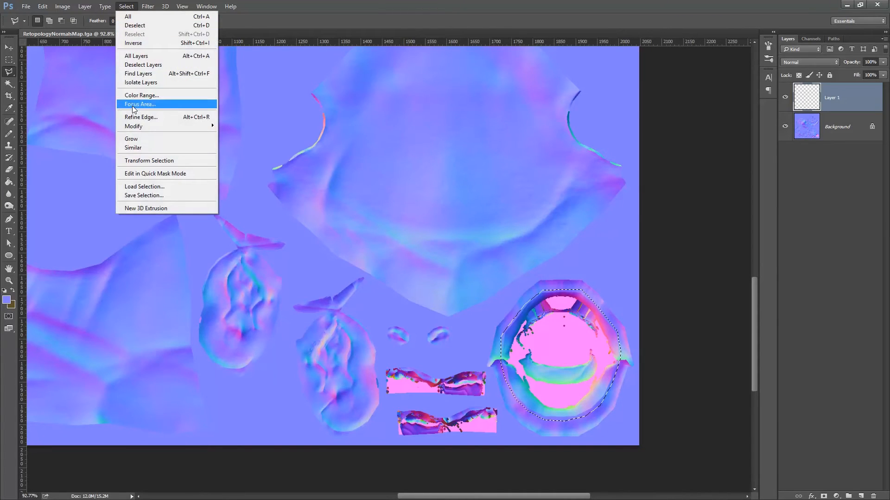
mouse_move(150, 130)
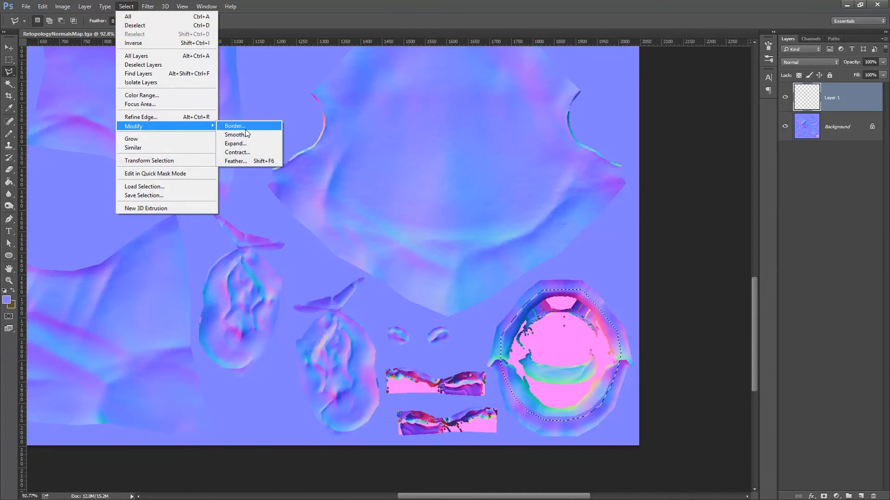
click(241, 160)
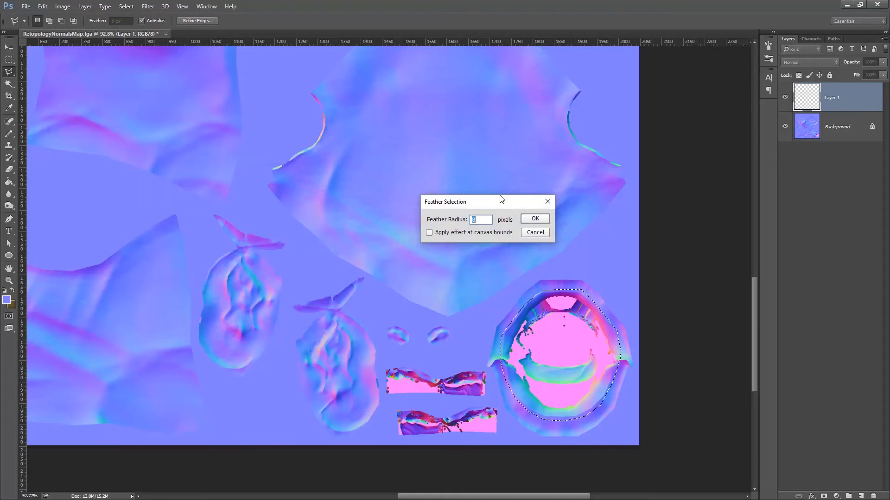
click(538, 218)
Step: Fill the feathered mouth selection with flat normal-map blue, RGB 128, 128, 255, using the Paint Bucket, and deselect it
click(9, 181)
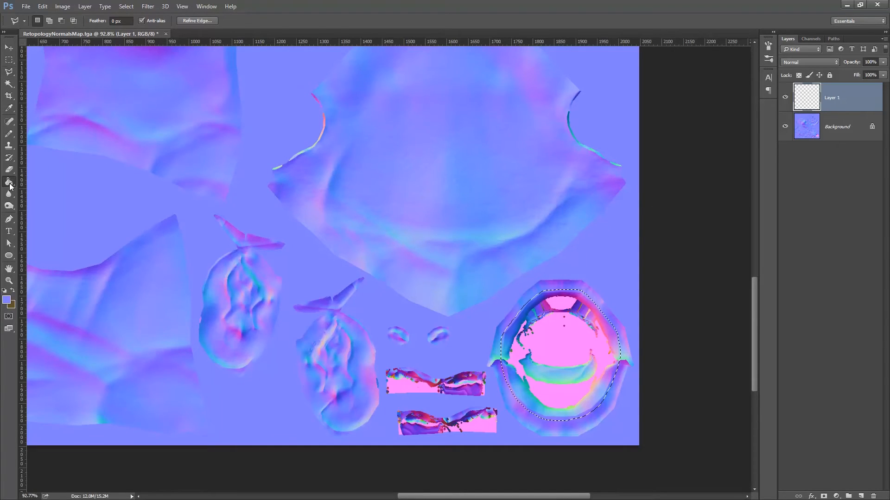
click(7, 301)
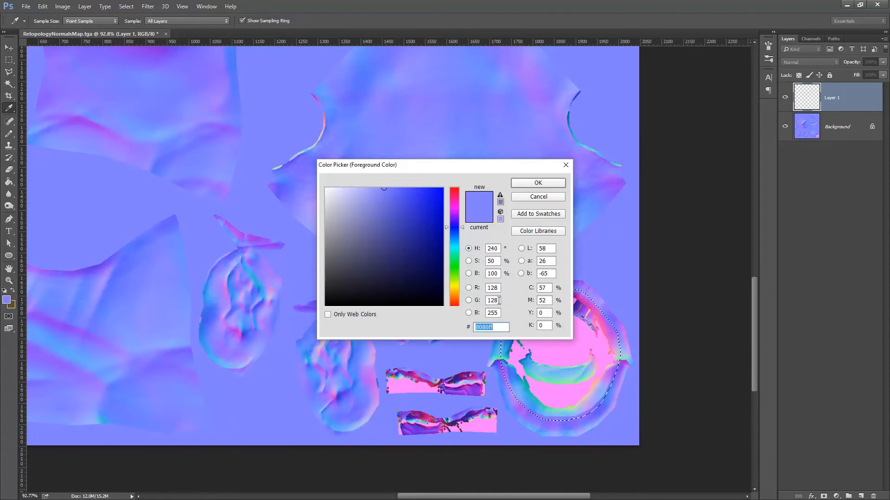
click(538, 183)
click(561, 297)
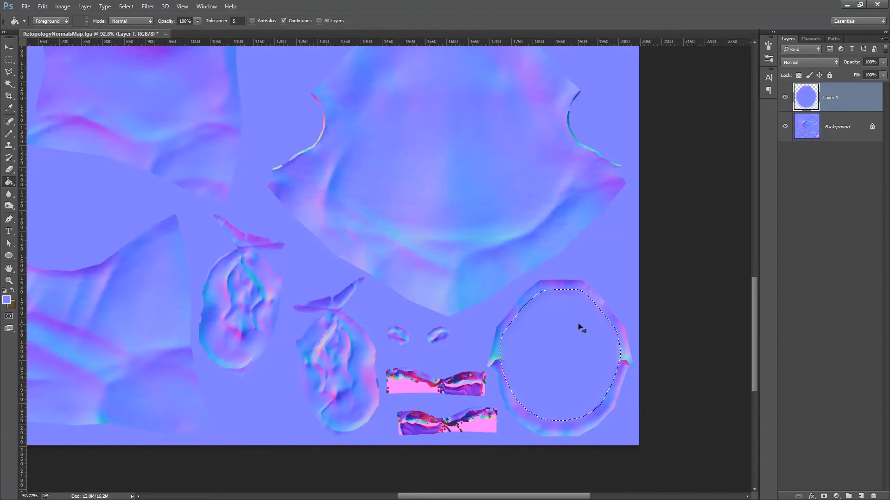
key(ctrl+d)
Step: Duplicate the mouth fill layer to strengthen its soft edge and merge the two copies into one layer
key(ctrl+j)
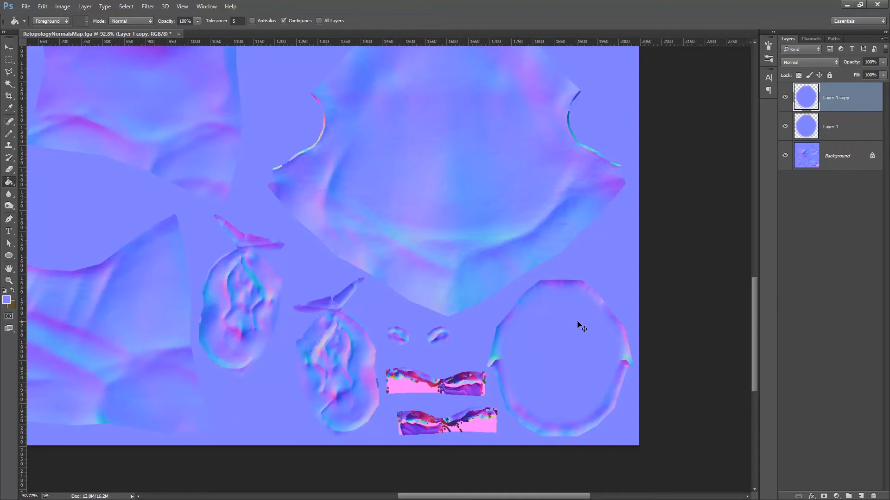
shift+click(859, 134)
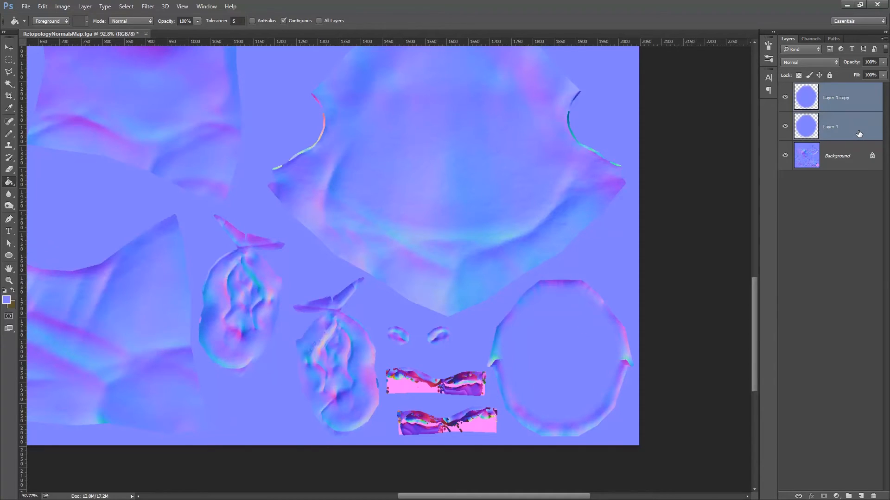
key(ctrl+e)
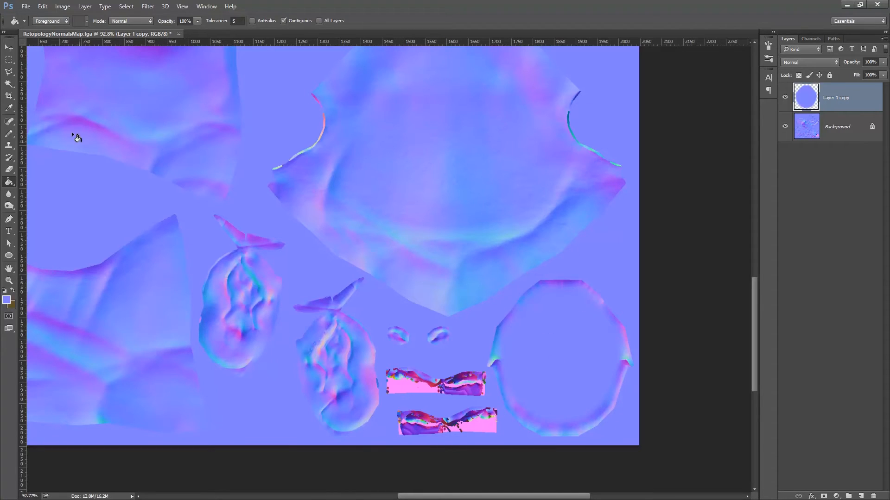
Step: Lasso the two red-and-pink strips beside the mouth, fill the selection with the same normal-map blue, and deselect it
click(8, 72)
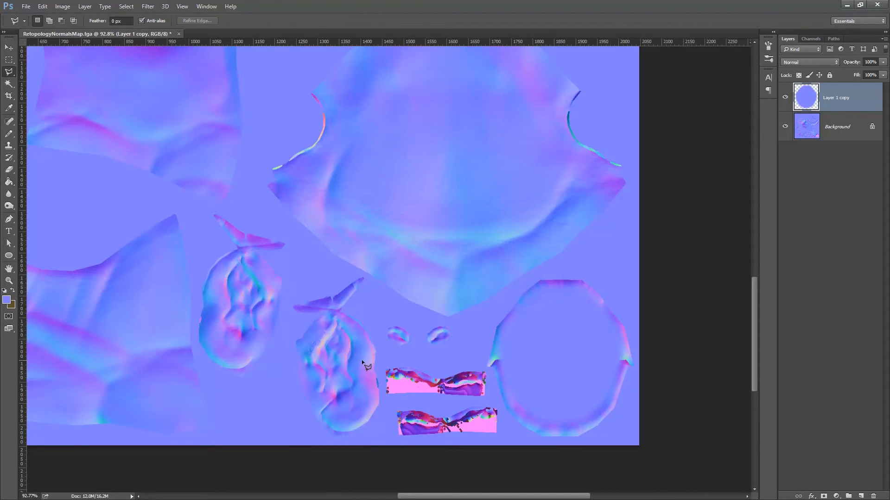
click(394, 443)
click(485, 370)
double_click(428, 358)
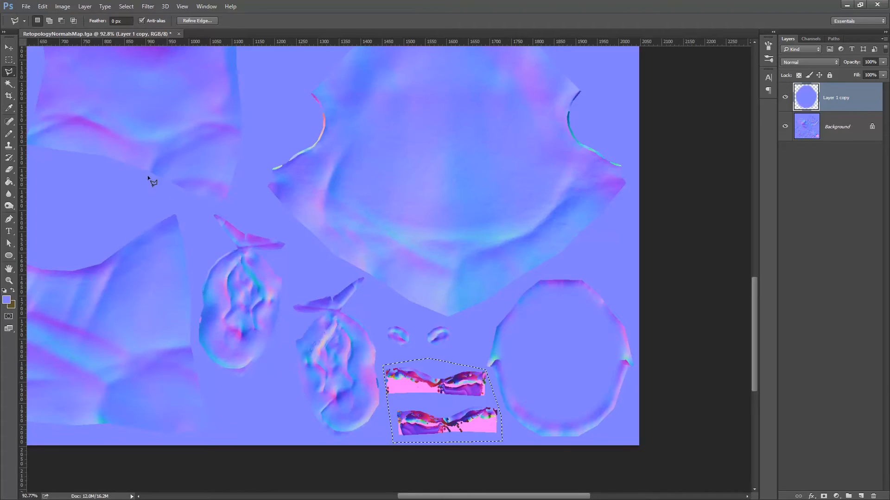
click(9, 182)
click(398, 385)
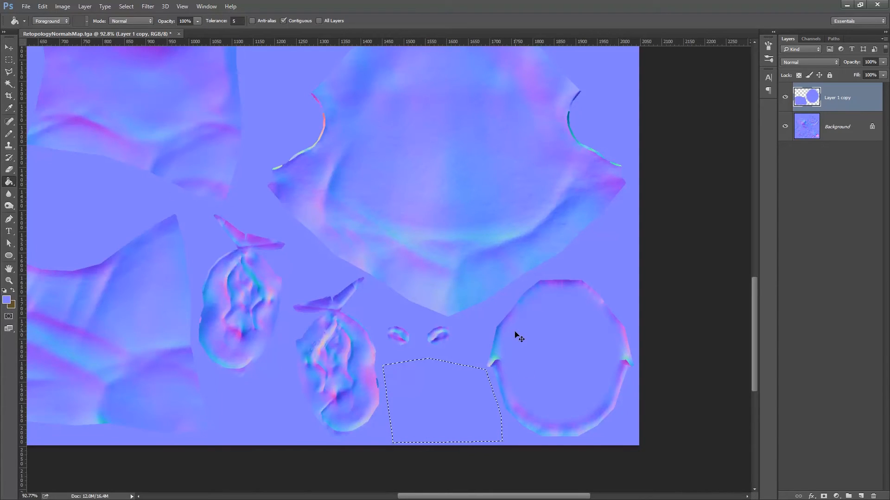
key(ctrl+d)
Step: Merge the blue patch layer down into the normal map's background
alt+scroll(467, 244, down, 5)
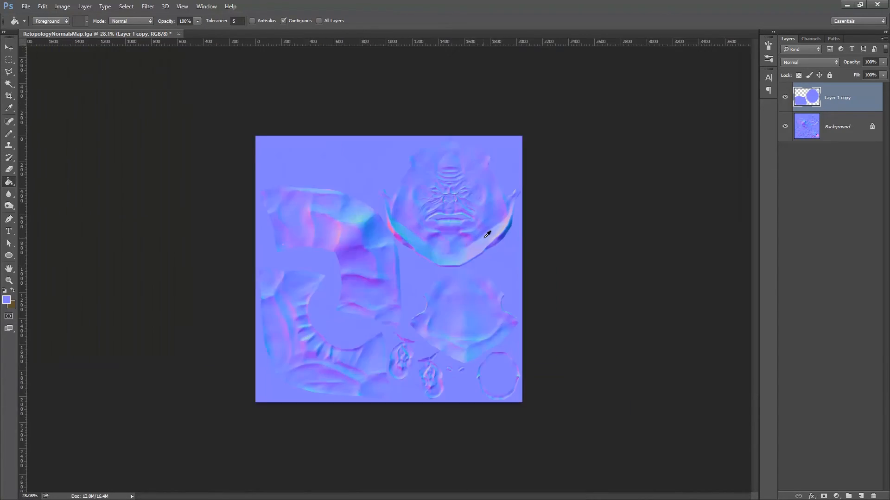
shift+click(836, 121)
key(ctrl+e)
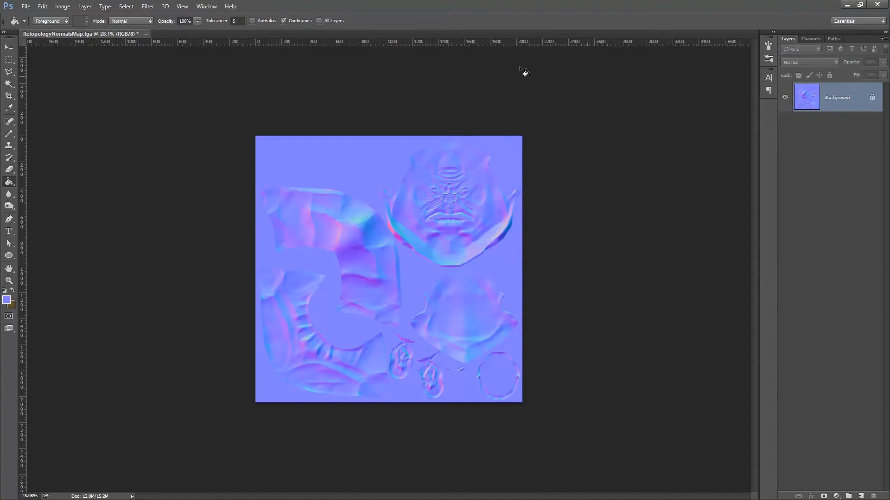
Step: Save the cleaned normal map as Ogre_NormalsMap.tga in the Ogre folder, replacing the existing Targa file
click(26, 6)
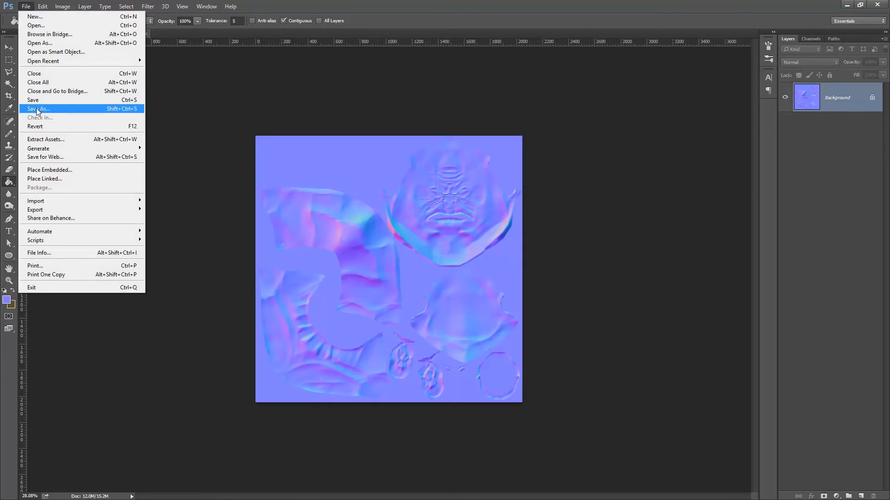
click(51, 109)
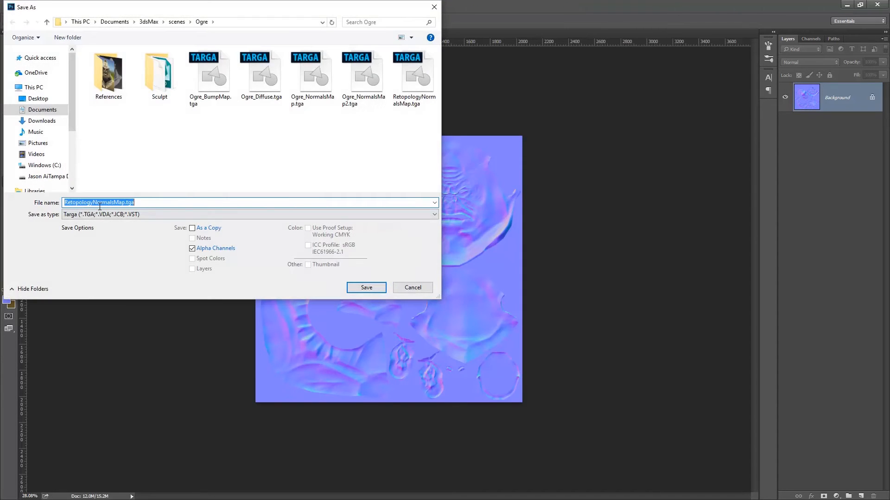
click(323, 82)
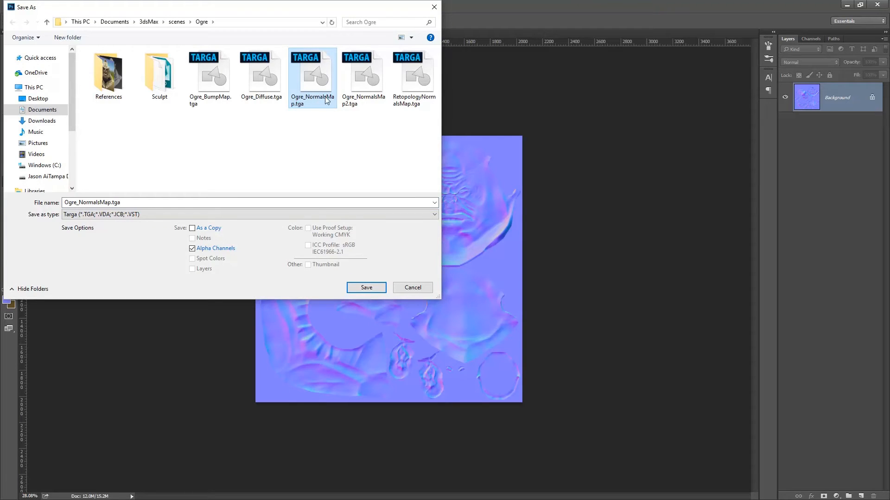
click(374, 287)
click(468, 255)
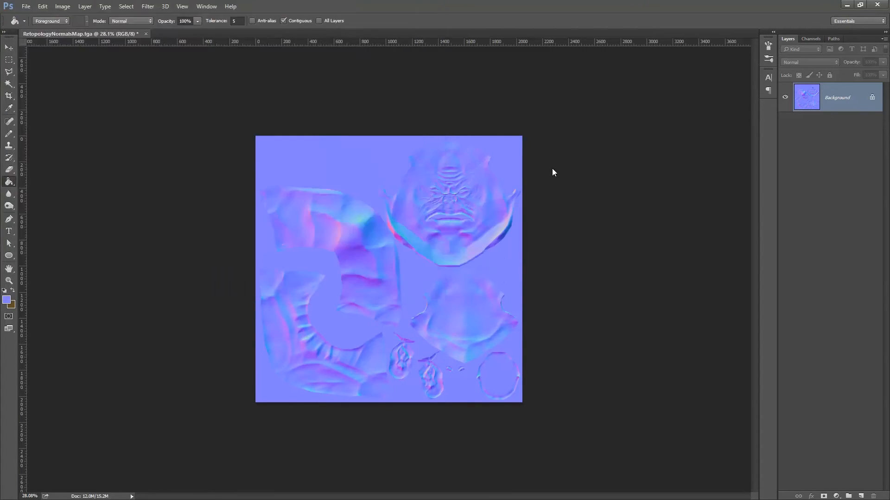
click(466, 240)
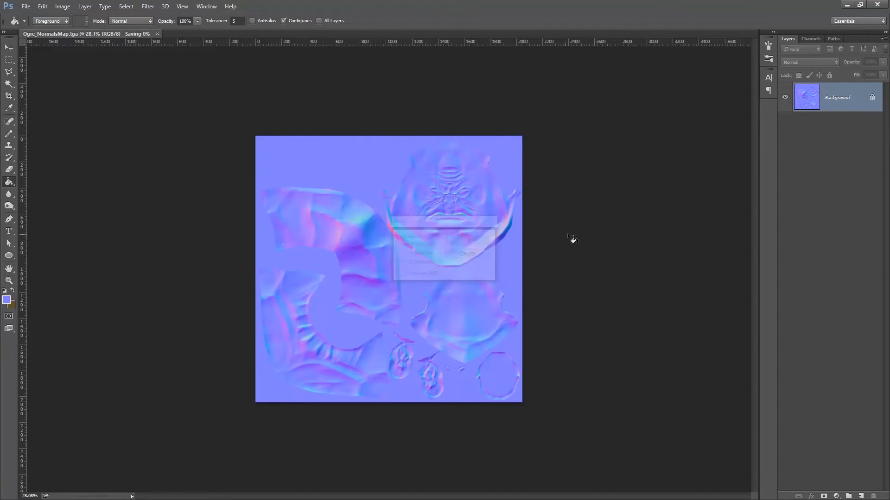
Step: Open Ogre_Diffuse.tga from the Ogre scenes folder
click(26, 7)
click(29, 25)
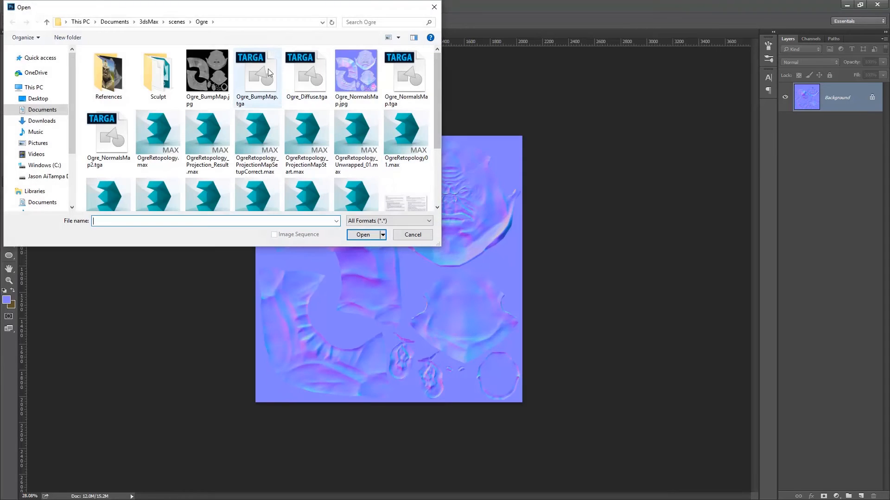
click(321, 75)
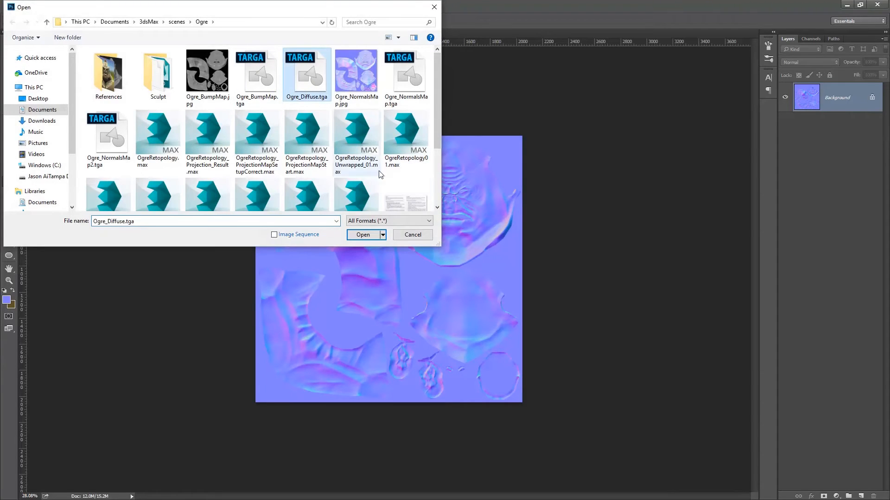
click(362, 235)
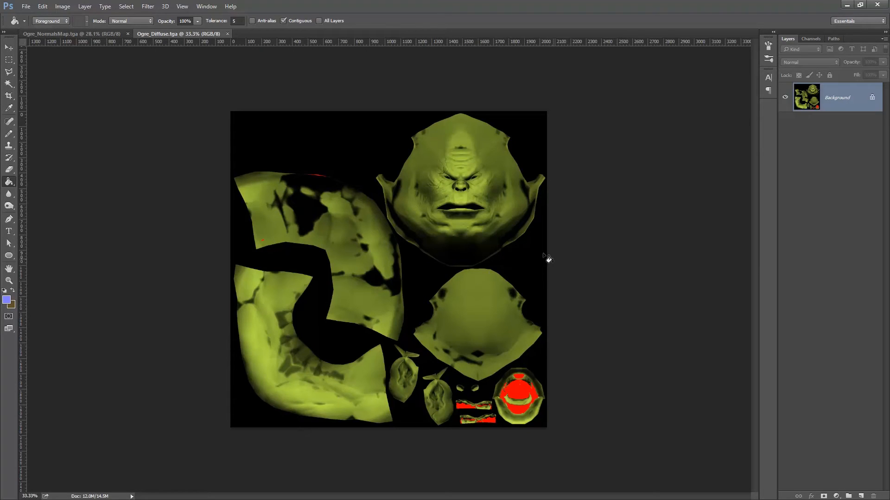
Step: Load the diffuse map's Alpha 1 channel as a selection, copy the selected UV islands to a new layer, and display the layer list
click(811, 38)
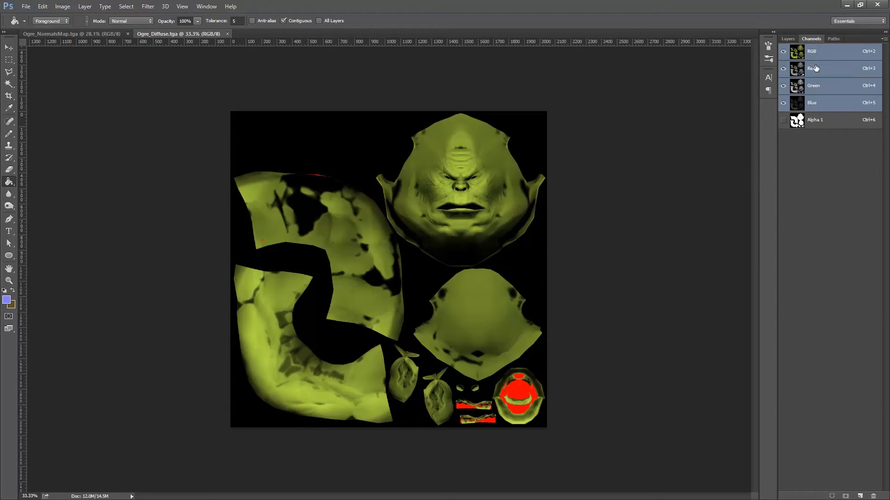
click(124, 7)
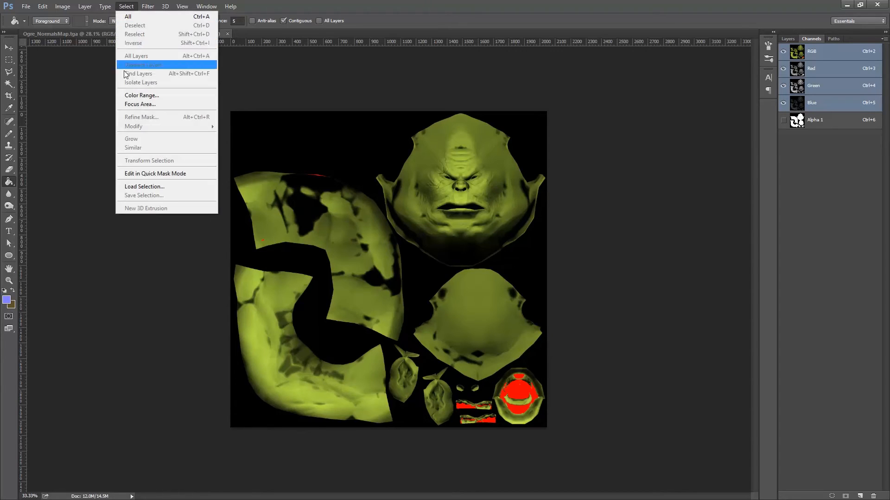
click(130, 187)
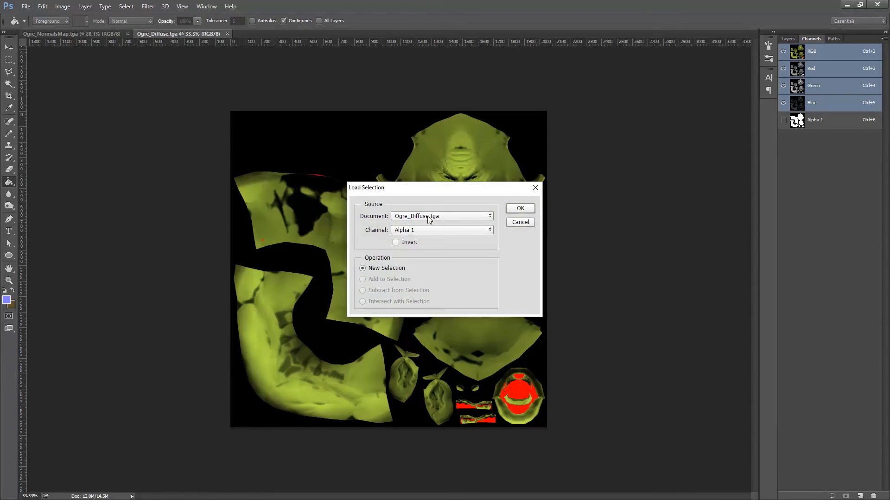
click(521, 209)
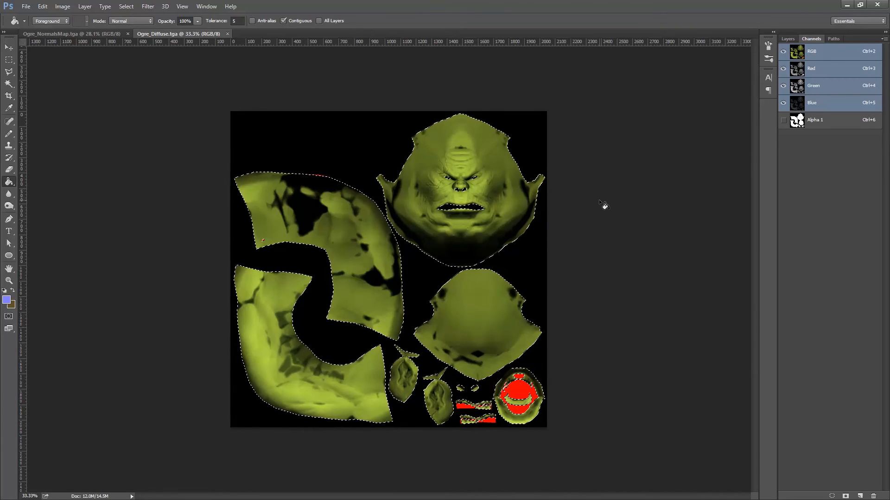
key(ctrl+j)
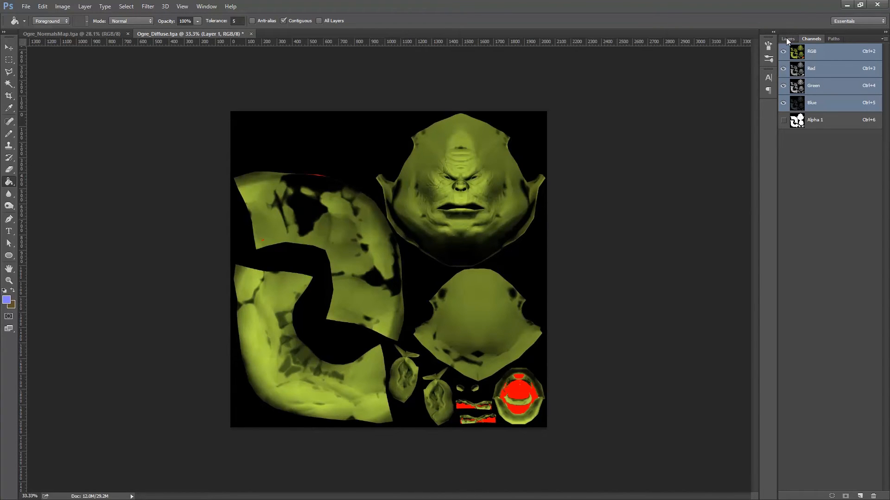
click(788, 39)
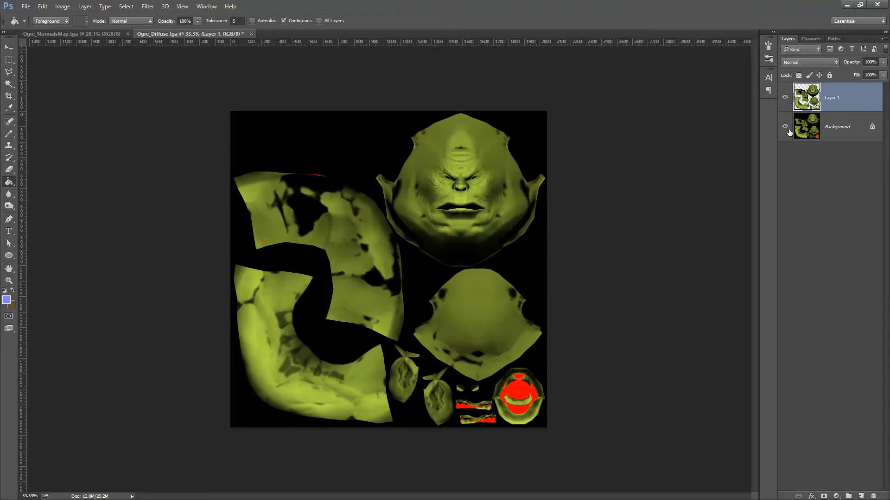
Step: Hide the diffuse map's Background layer, then return to 3ds Max and cancel the element file selection
click(784, 127)
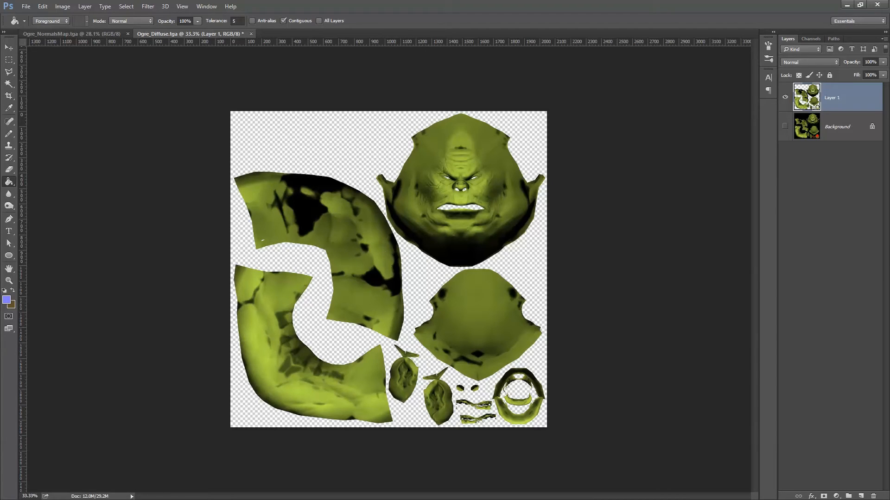
click(847, 5)
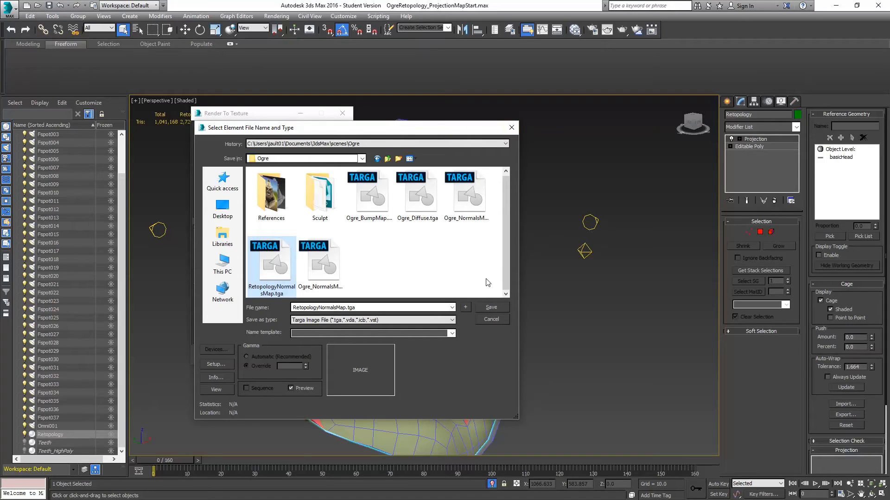
click(492, 319)
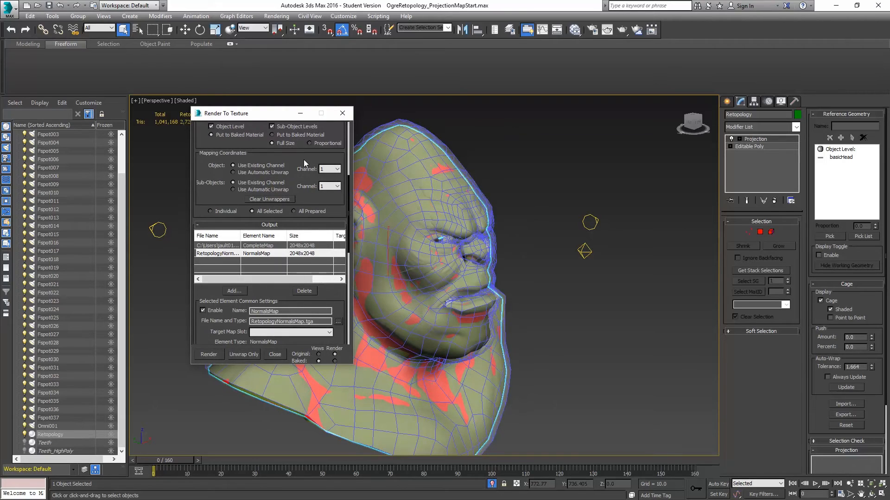
Step: Turn off Receive Shadows and Cast Shadows in the object properties of the basicHead sculpt
click(427, 161)
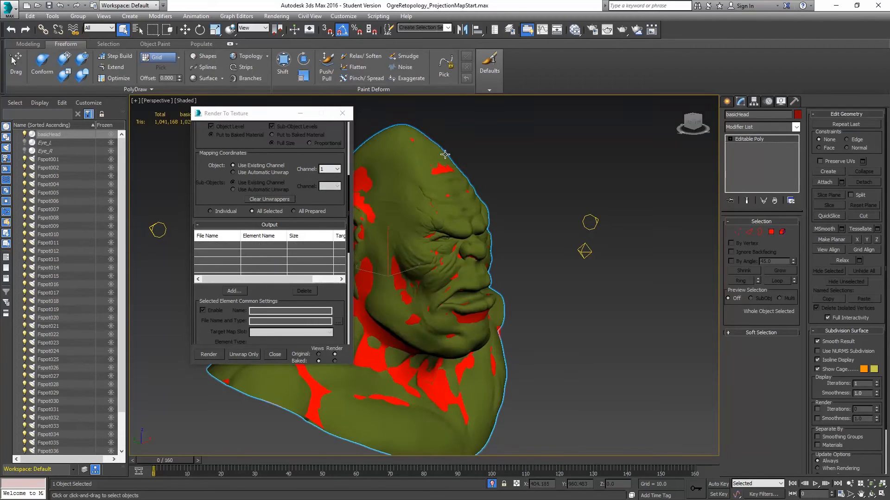
right_click(506, 140)
click(532, 201)
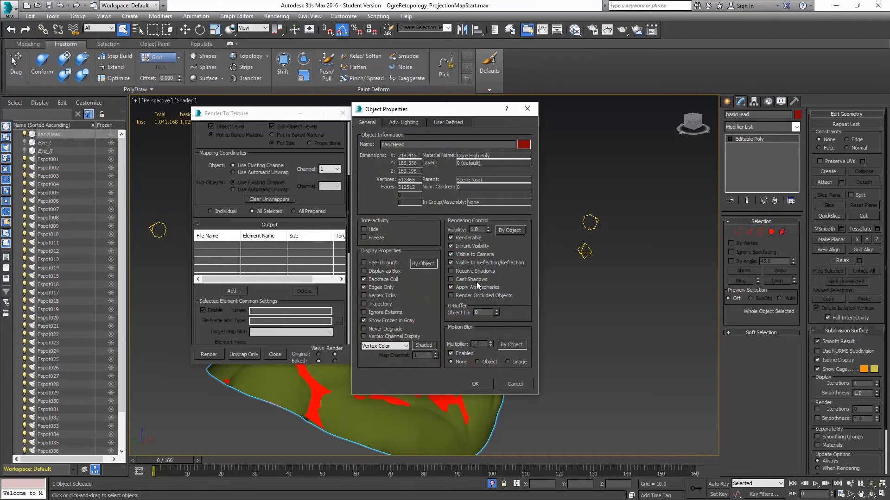
click(475, 384)
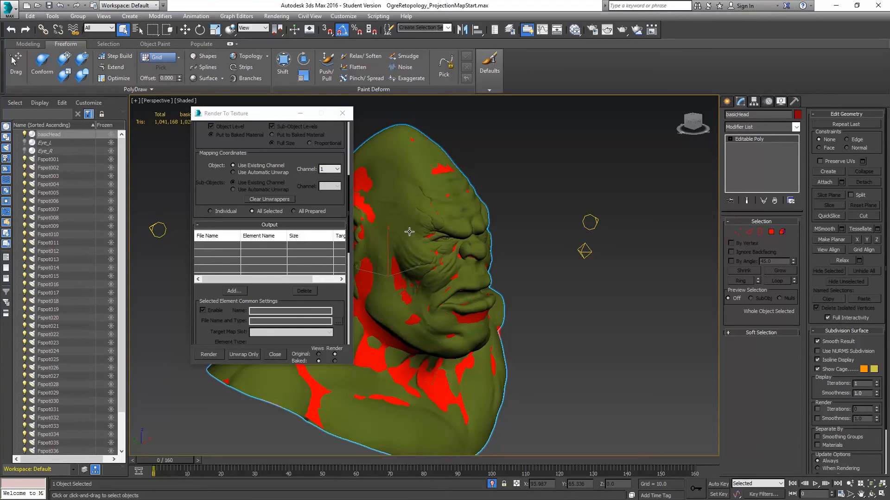
right_click(414, 175)
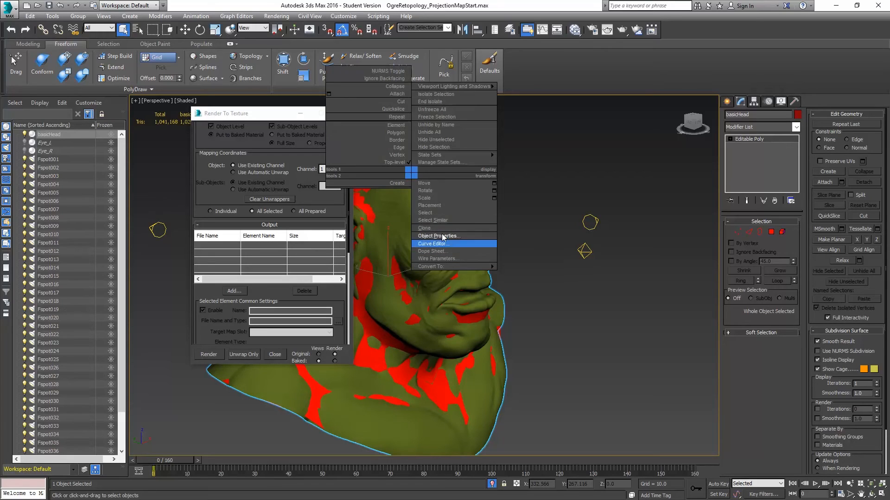
click(572, 204)
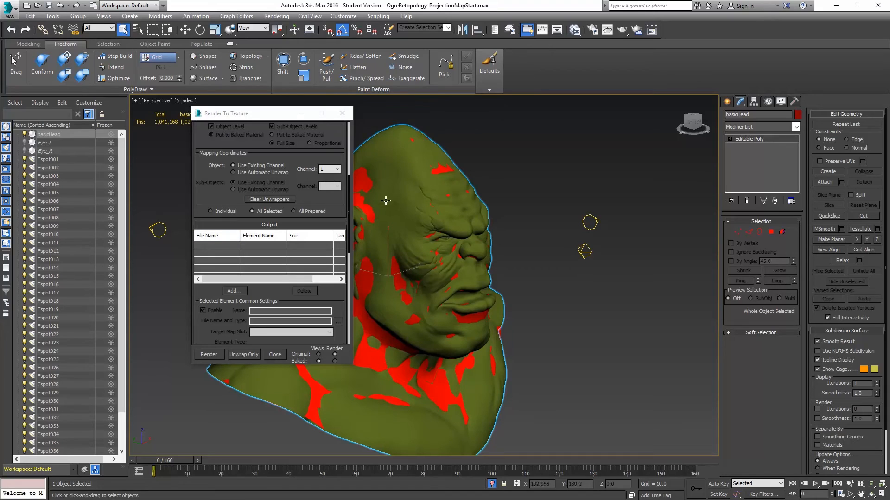
Step: Remove the NormalsMap element from the Retopology mesh's bake output and render the remaining CompleteMap
click(364, 178)
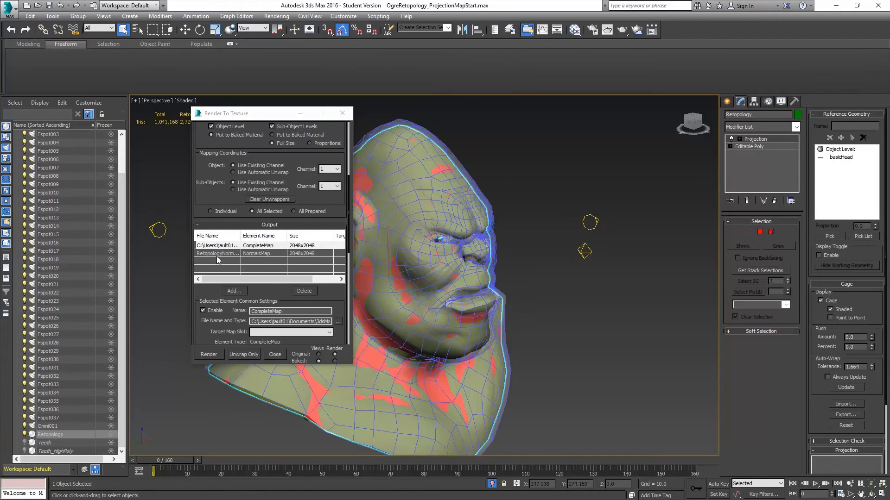
click(250, 253)
click(304, 291)
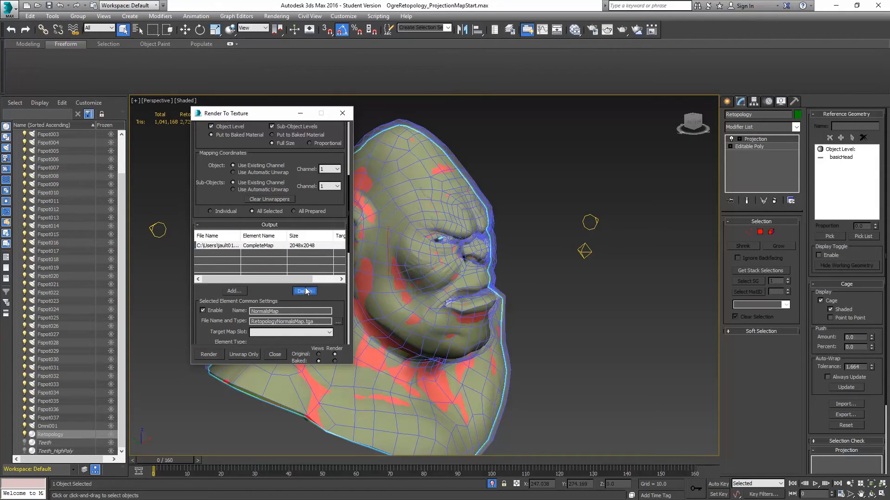
click(209, 355)
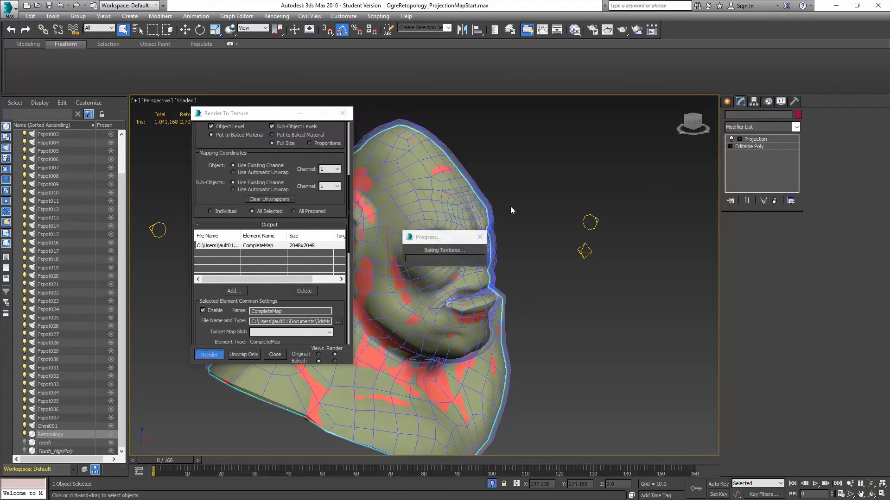
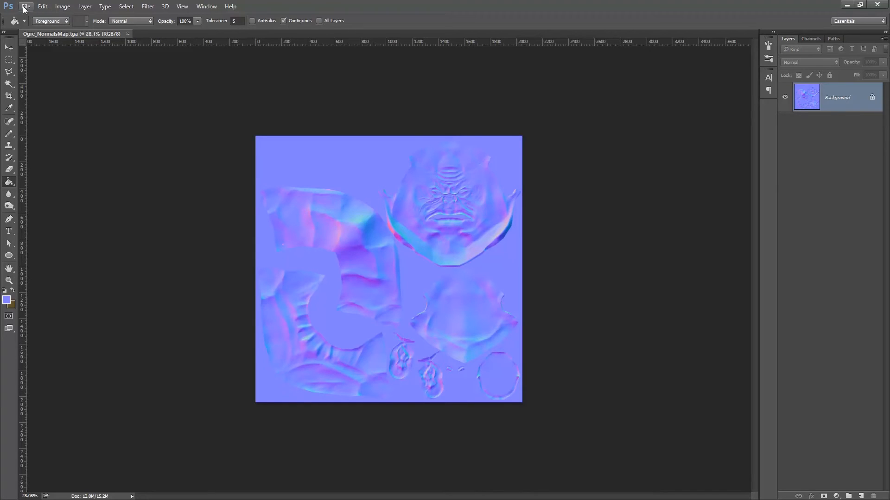
Step: Open the newly baked Ogre_Diffuse.tga from the Ogre scenes folder in Photoshop
click(26, 6)
click(37, 23)
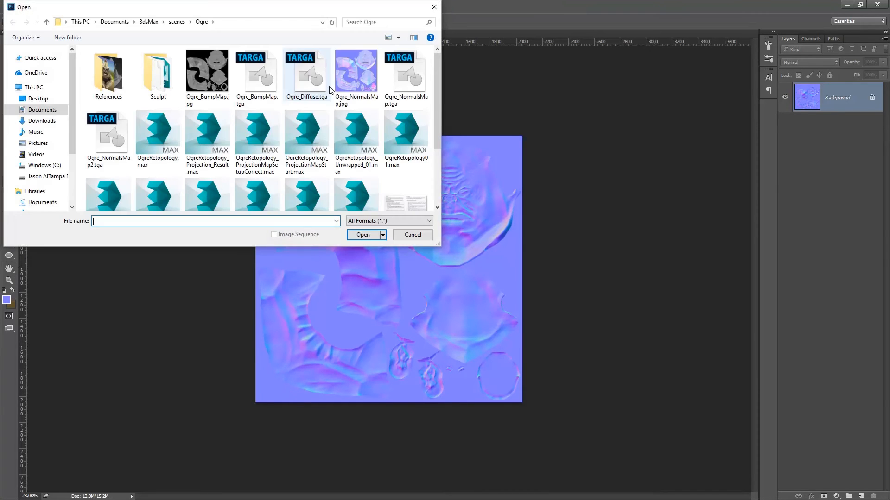
click(309, 82)
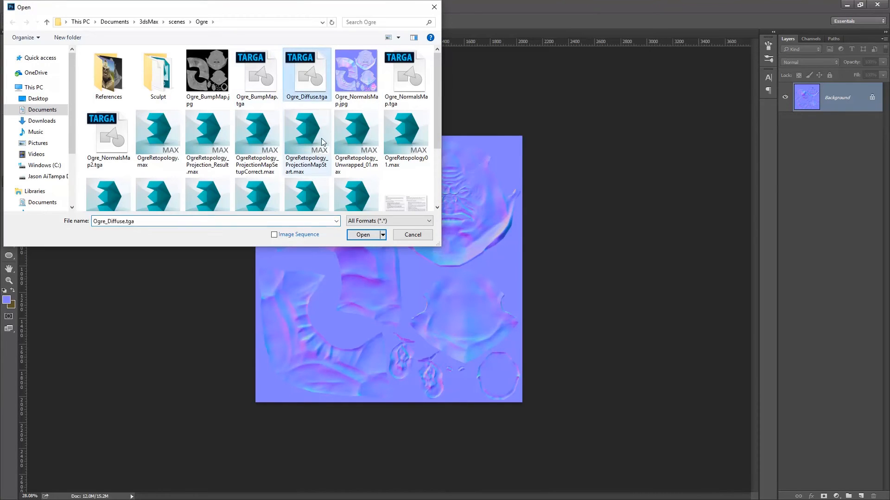
click(363, 234)
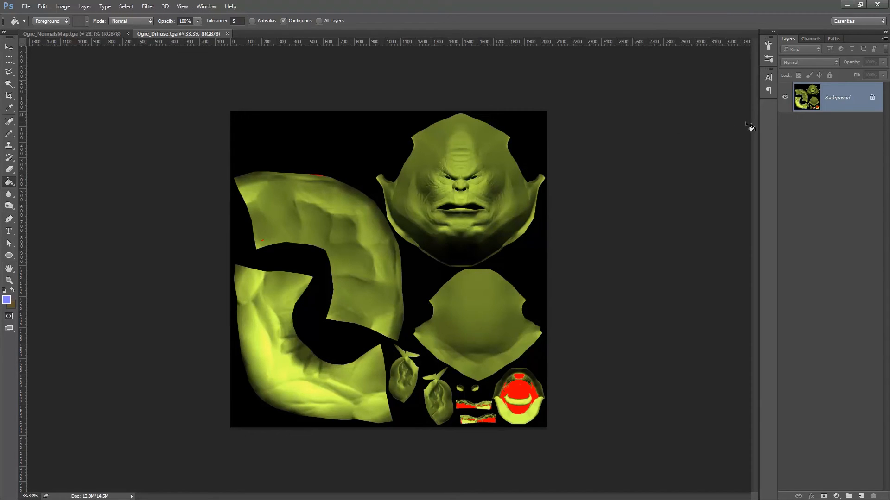
Step: Add a new layer above the diffuse map and fill it with dark green sampled from the face's lower edge
key(ctrl+shift+n)
key(Return)
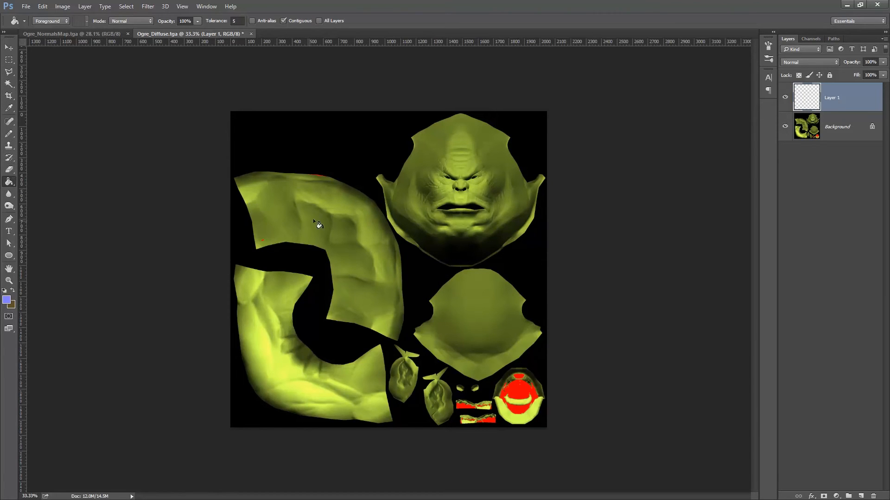
alt+click(528, 224)
click(362, 149)
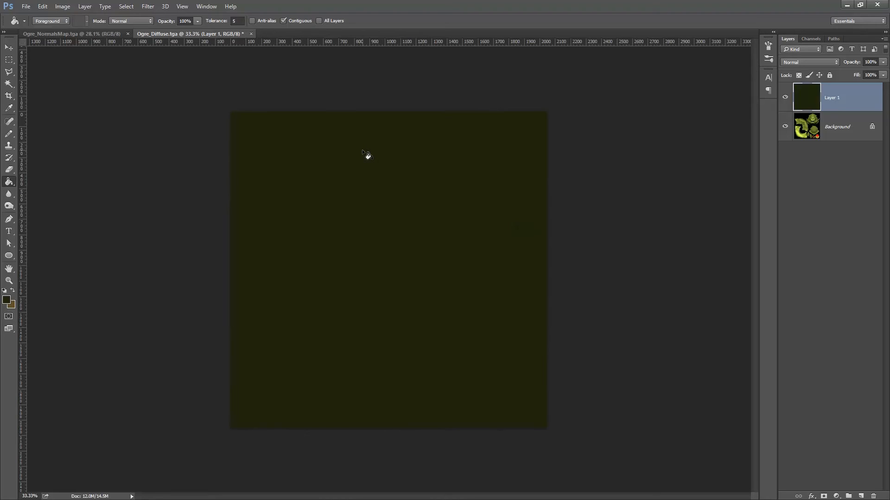
Step: Set the dark green layer's blend mode to Screen after trying Lighten, and compare it with the Background layer toggled off and on
click(803, 63)
click(802, 62)
scroll(802, 62, down, 1)
scroll(802, 62, down, 1)
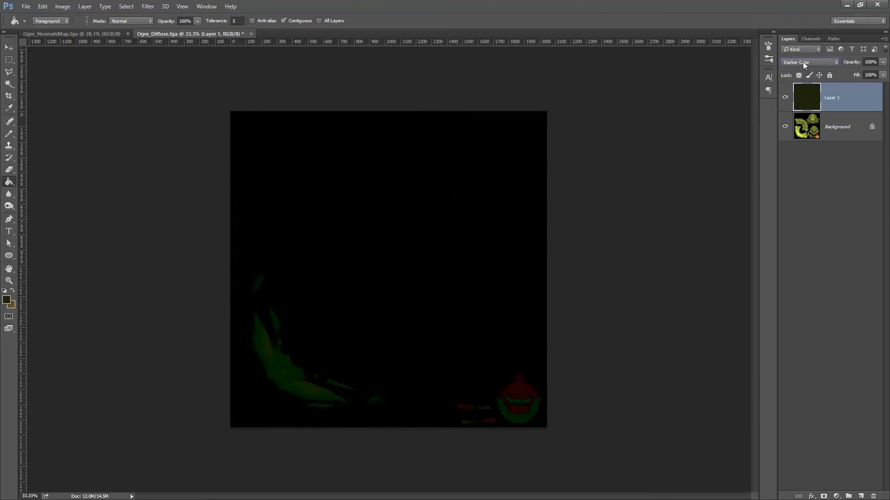
scroll(802, 62, down, 1)
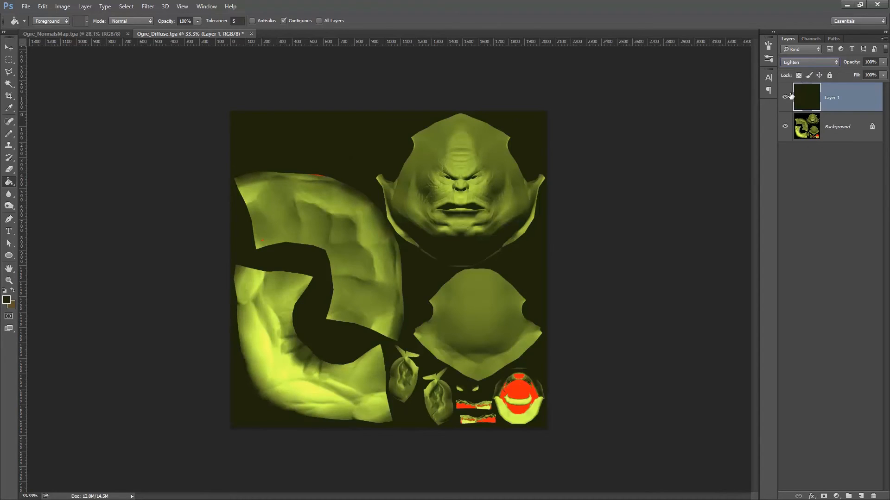
click(803, 62)
click(803, 62)
scroll(802, 62, down, 1)
scroll(803, 63, up, 1)
scroll(802, 63, down, 1)
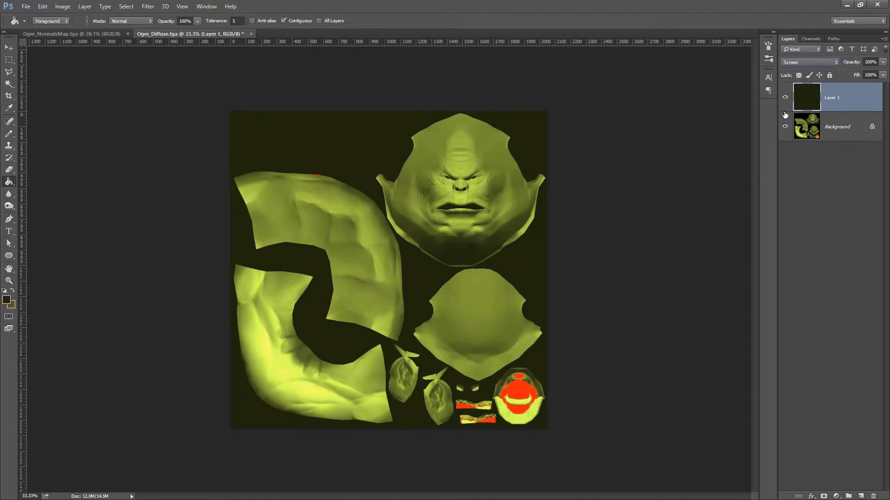
click(785, 128)
click(785, 127)
Step: Duplicate the Background layer and desaturate the copy
click(837, 122)
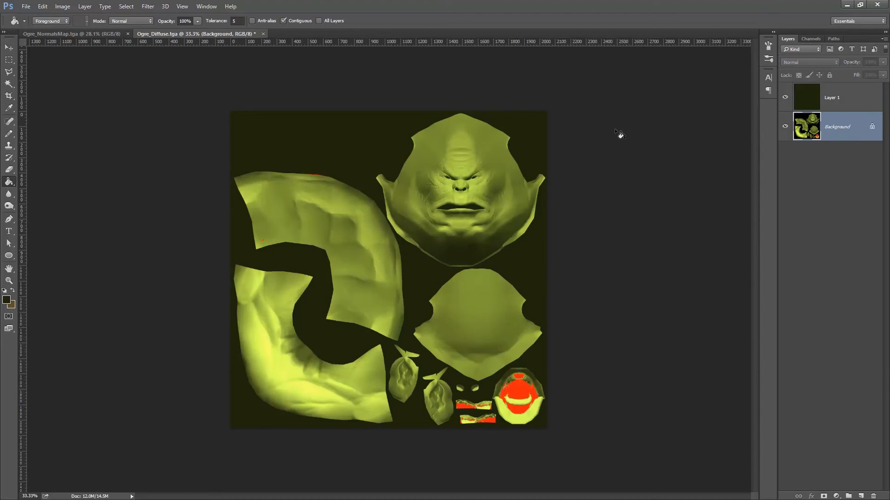
key(ctrl+j)
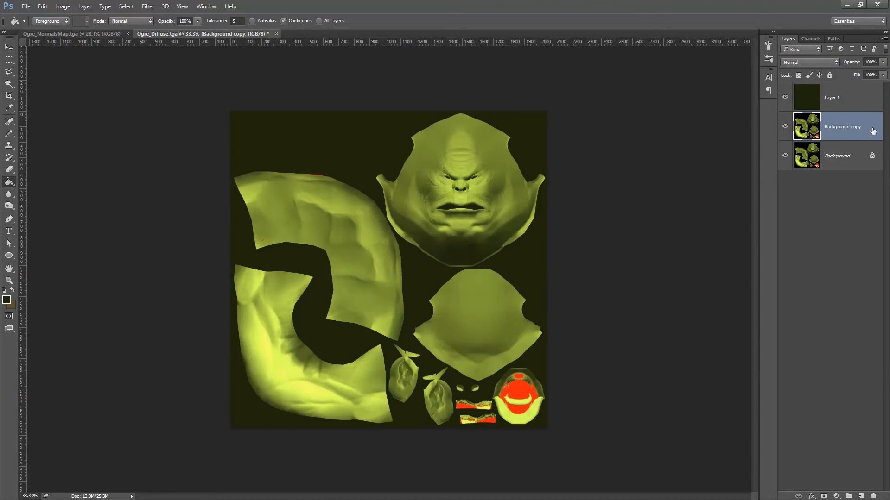
click(63, 7)
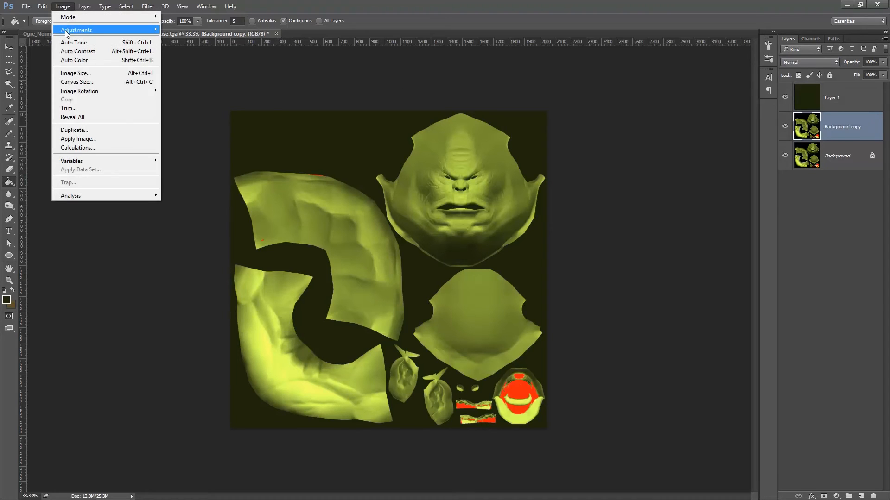
mouse_move(73, 34)
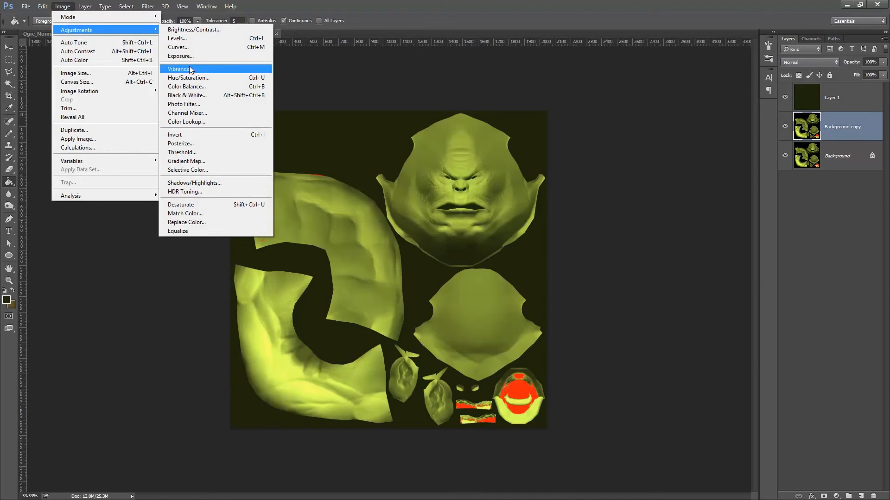
click(188, 205)
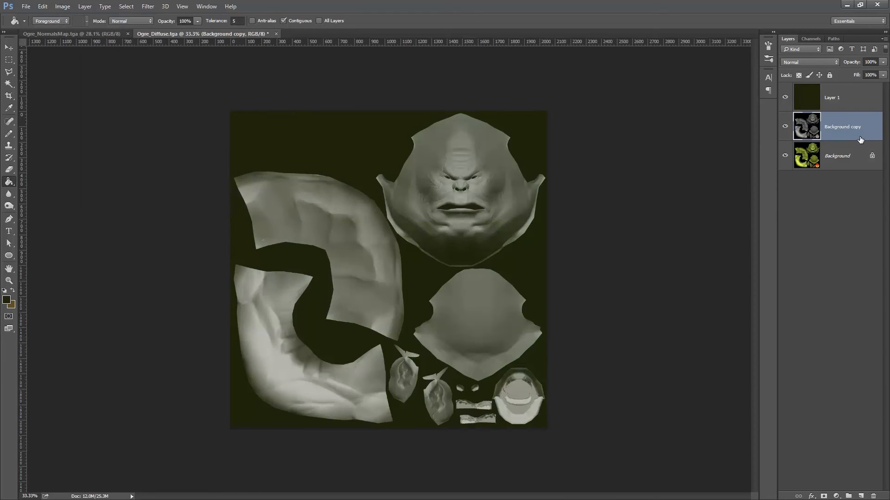
Step: Try other blend modes for the dark green layer over the desaturated copy, from Linear Dodge (Add) through Color, and return to Screen
click(843, 98)
click(802, 62)
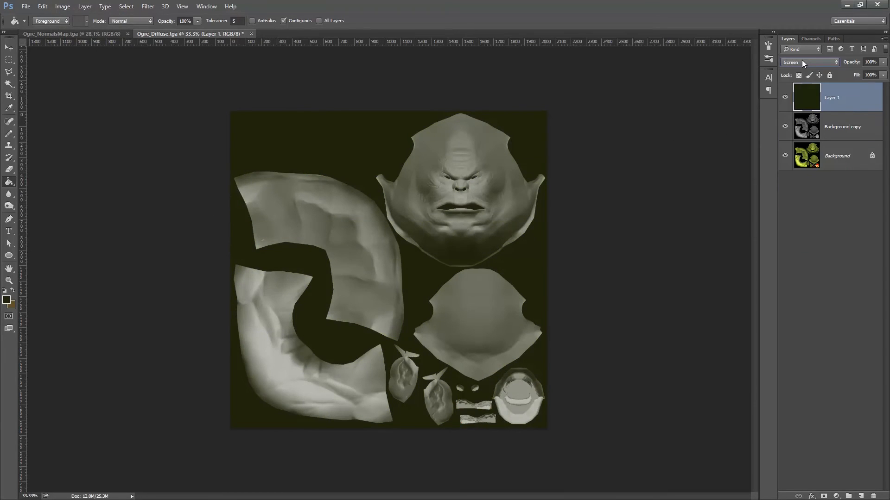
scroll(802, 60, down, 1)
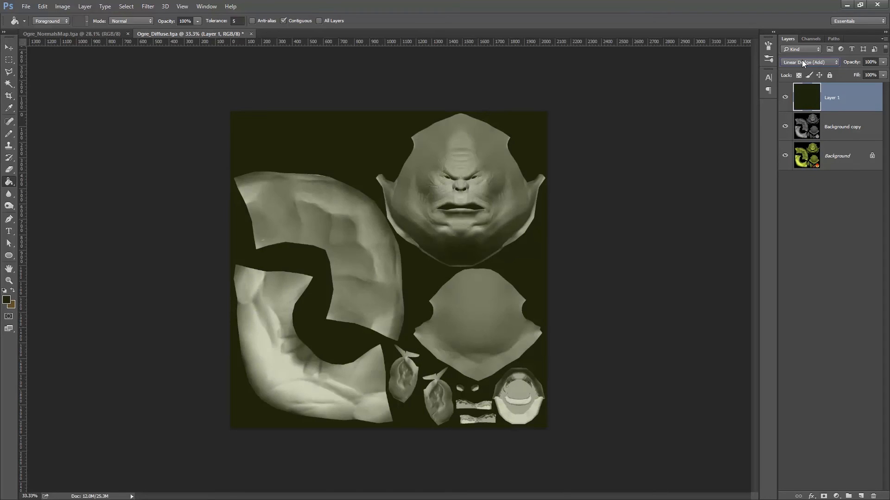
scroll(801, 59, down, 3)
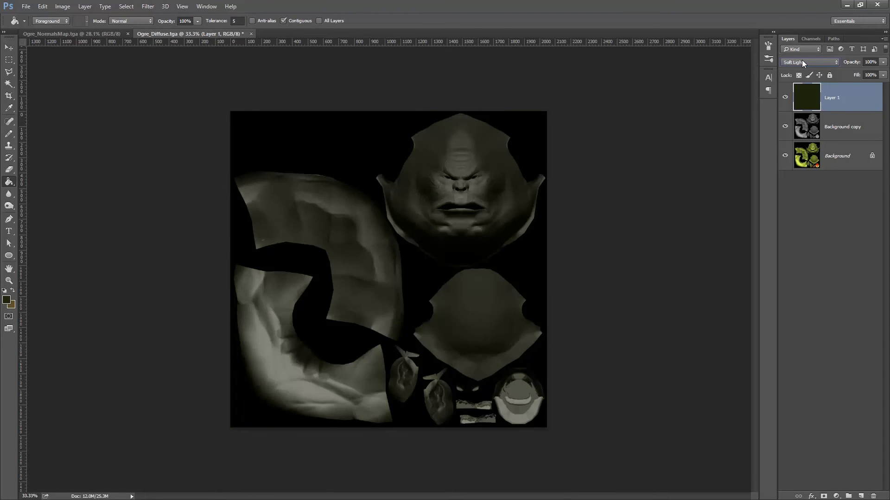
scroll(802, 60, down, 1)
scroll(801, 60, down, 5)
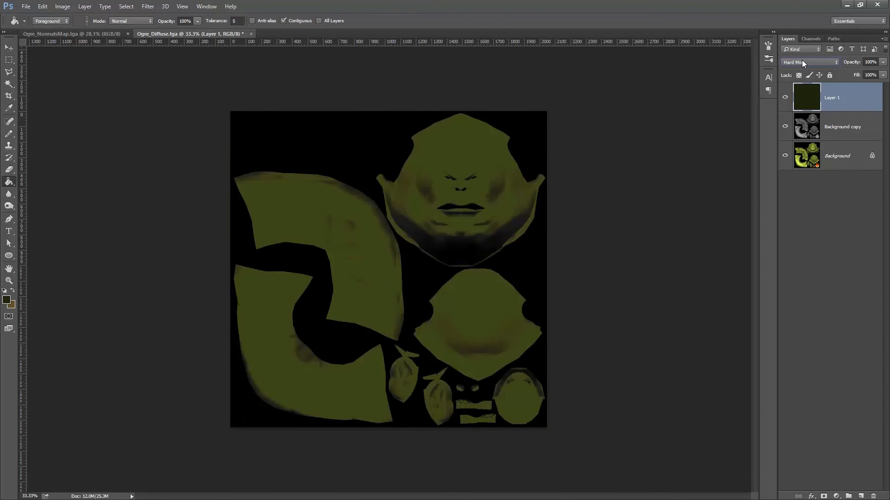
scroll(802, 60, down, 2)
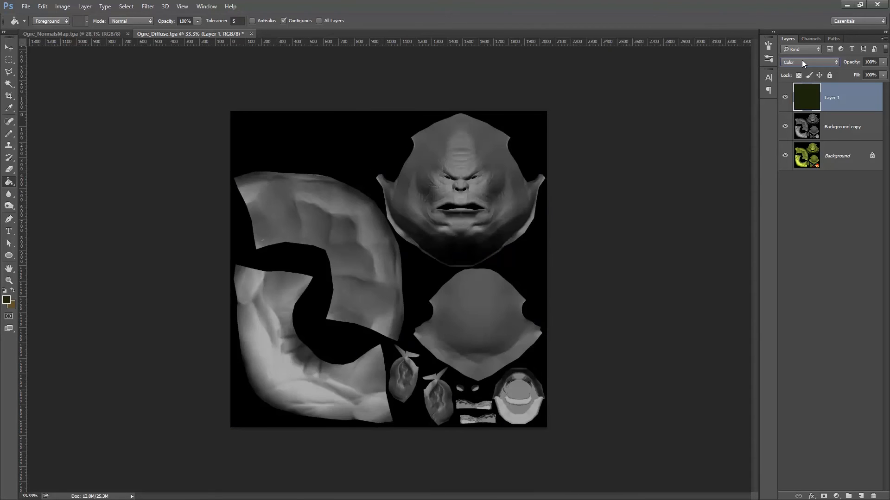
scroll(801, 60, down, 1)
scroll(802, 60, up, 2)
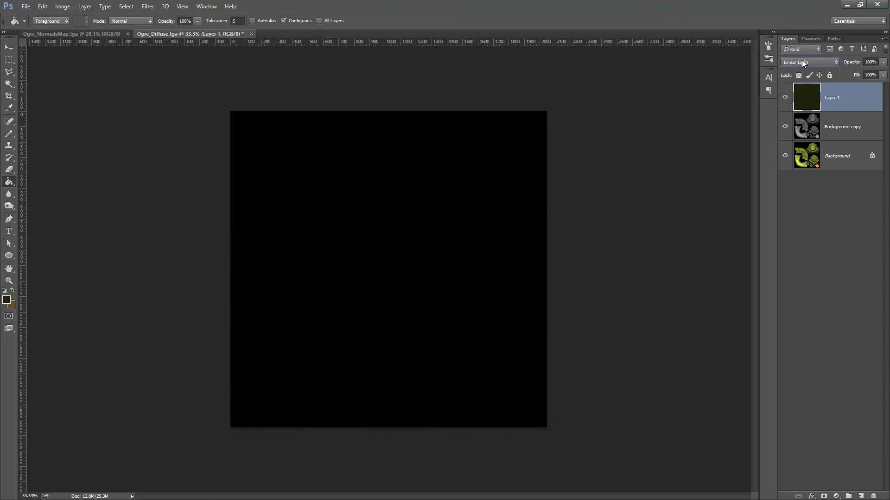
scroll(802, 60, up, 5)
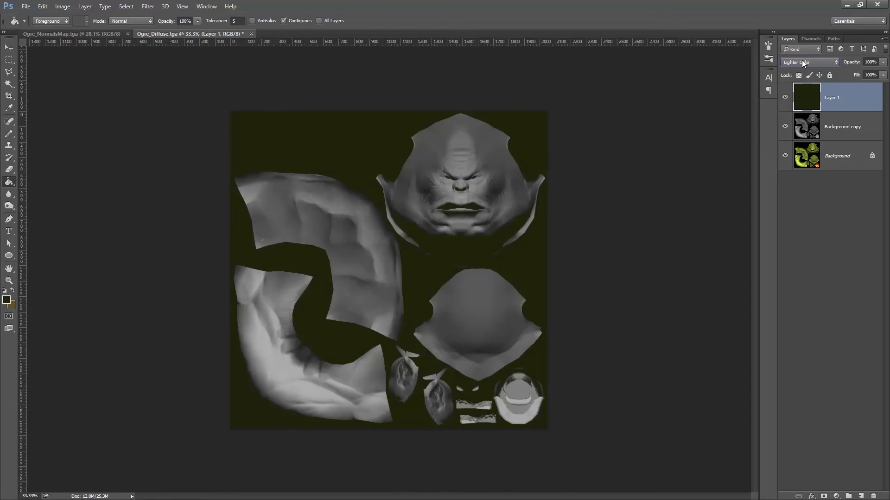
scroll(801, 60, up, 3)
Step: Delete the desaturated Background copy layer and hide the dark green Layer 1
click(864, 134)
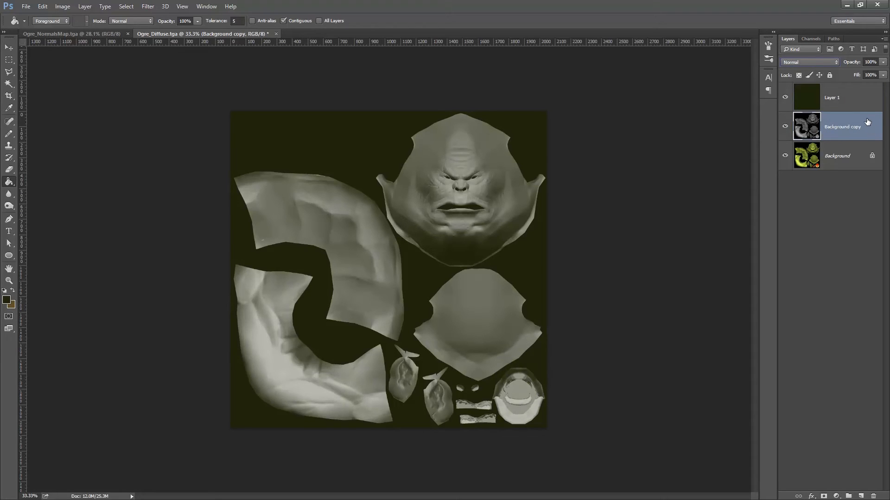
drag(867, 122, 873, 496)
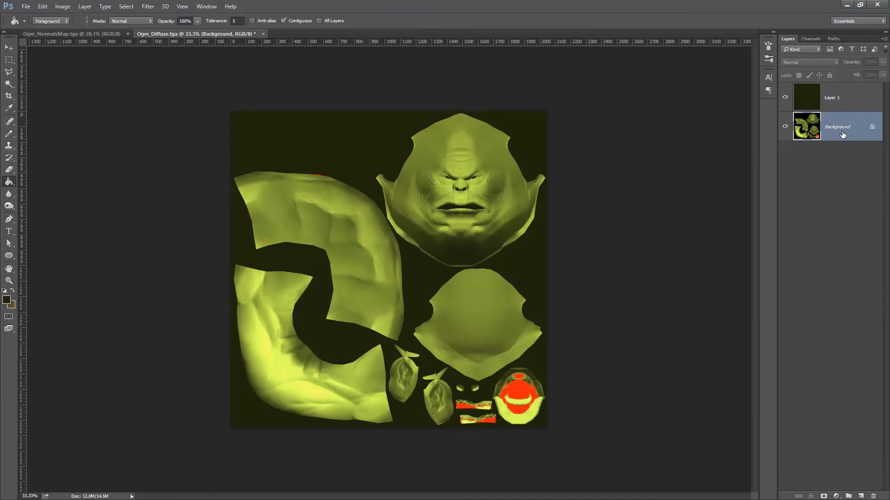
click(786, 99)
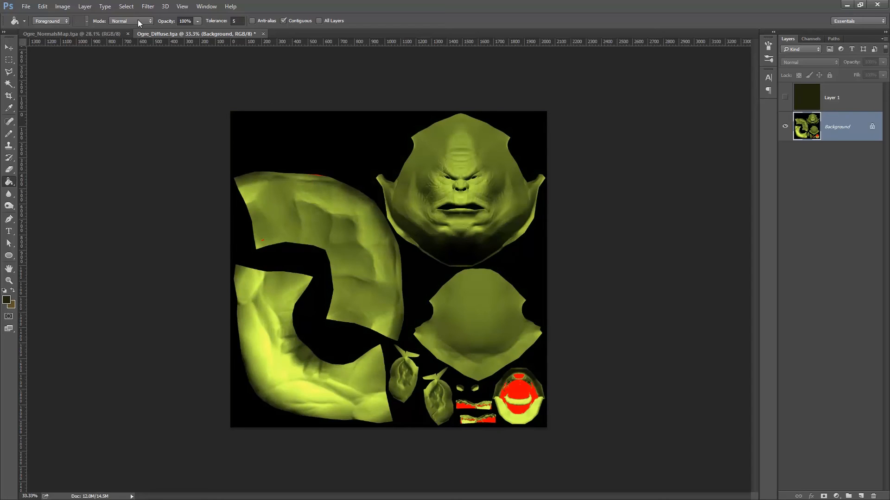
Step: Select the red areas of the Background by sampled color range and add a new empty layer above it
click(125, 7)
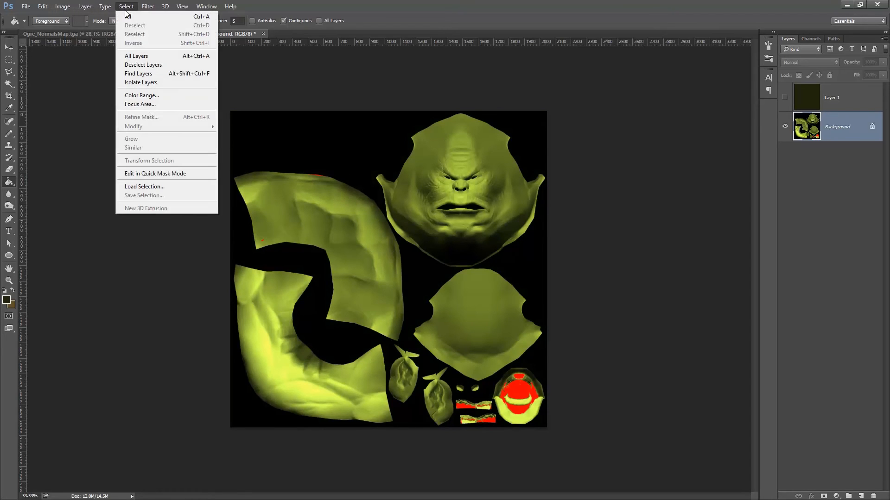
click(141, 95)
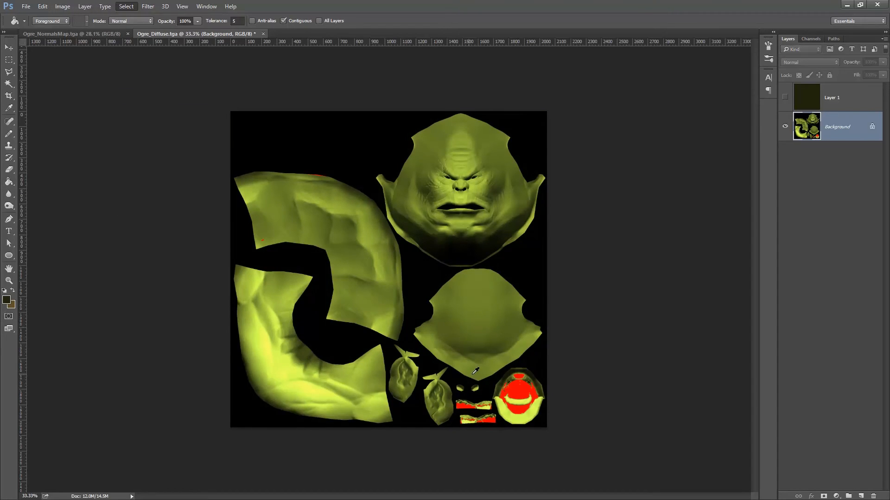
click(526, 394)
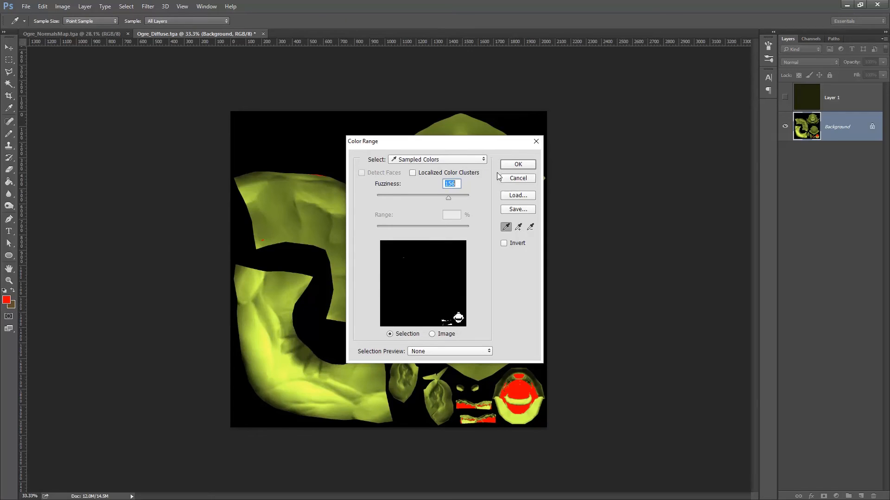
click(513, 165)
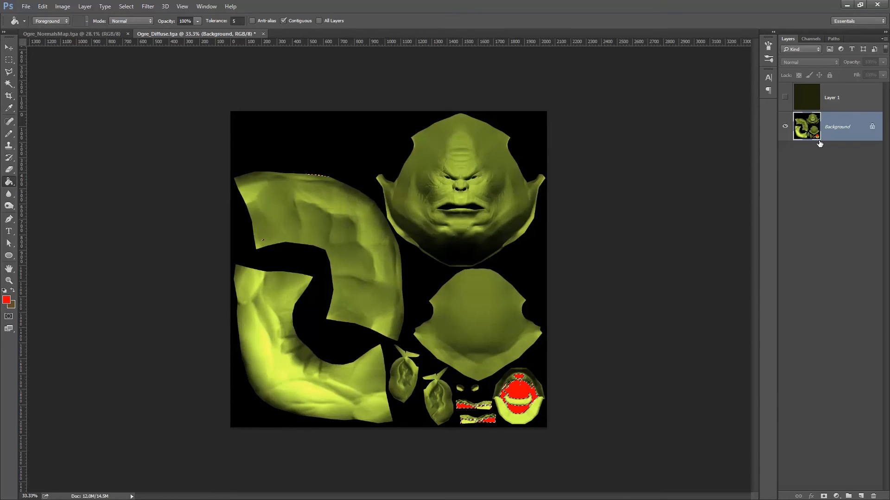
key(ctrl+shift+n)
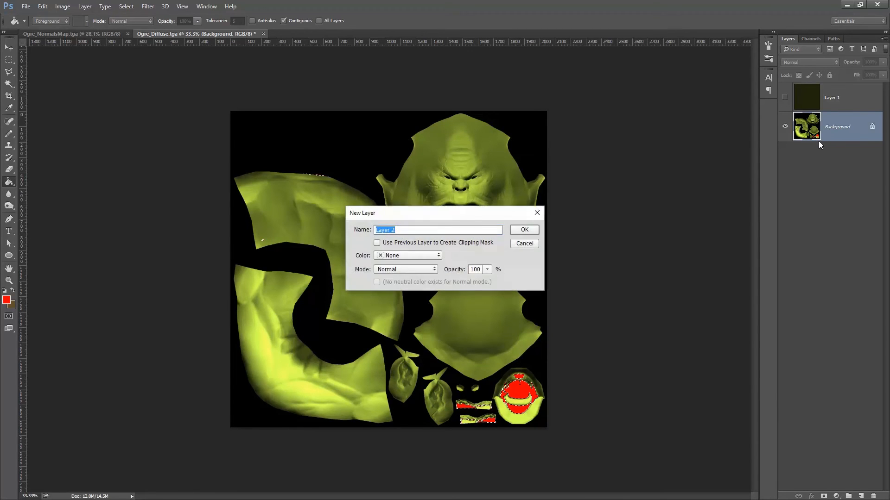
key(Return)
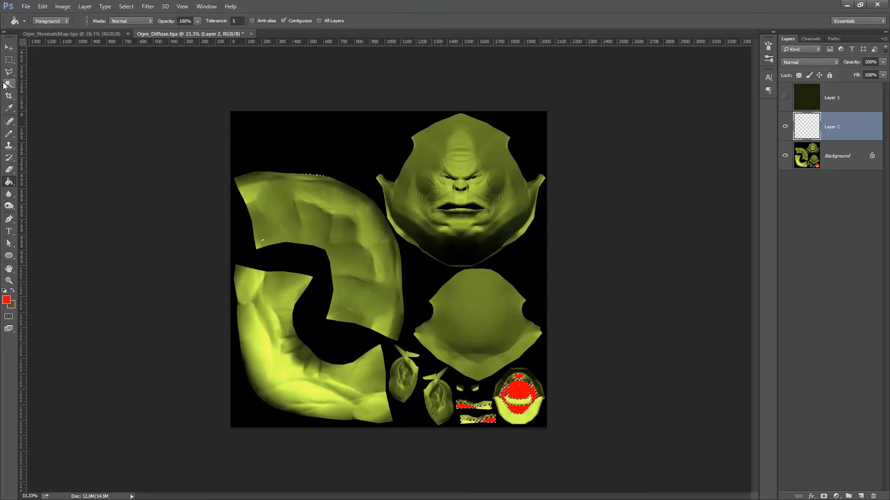
alt+click(313, 144)
click(523, 392)
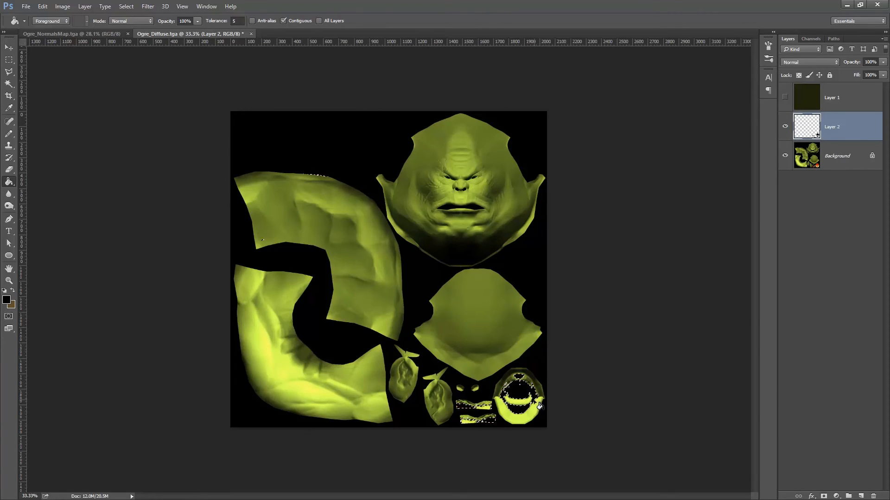
key(ctrl+z)
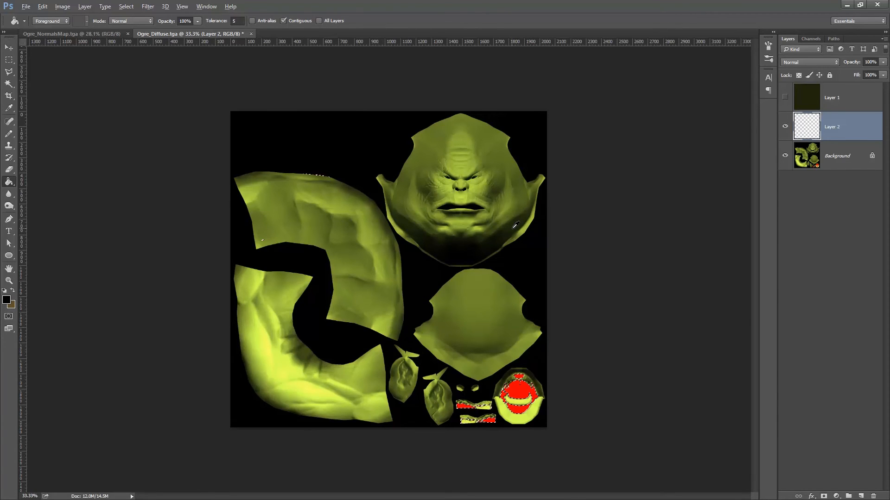
Step: Fill the selected areas on Layer 2 with dark green sampled from the ogre's shaded jaw, and merge the layer into Background
alt+click(516, 223)
click(522, 388)
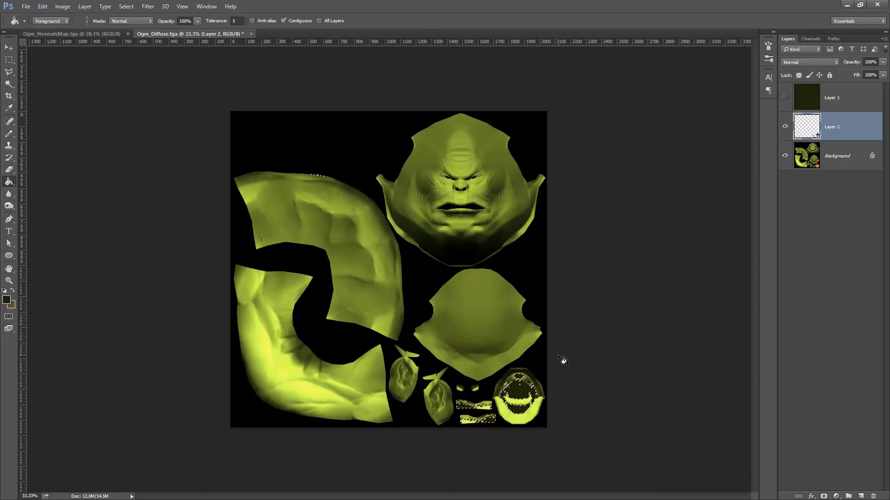
key(ctrl+d)
shift+click(836, 153)
key(ctrl+e)
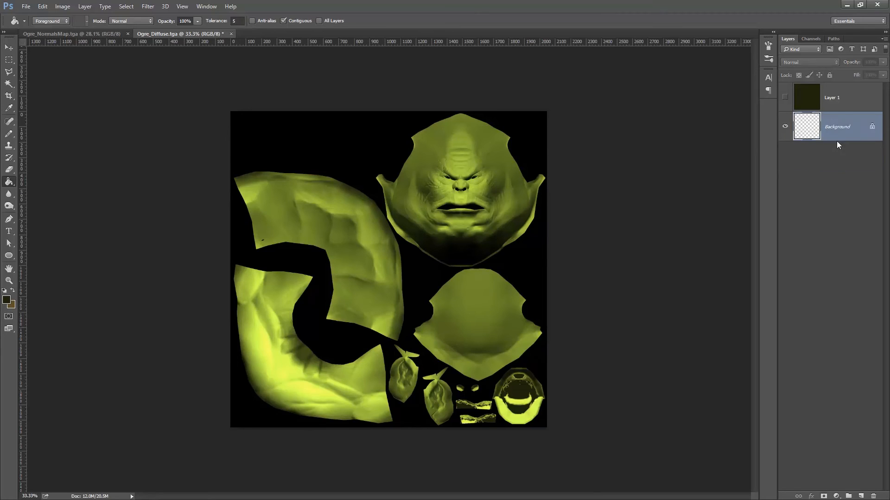
Step: Show the dark green Layer 1 again and merge it with the Background layer
click(785, 97)
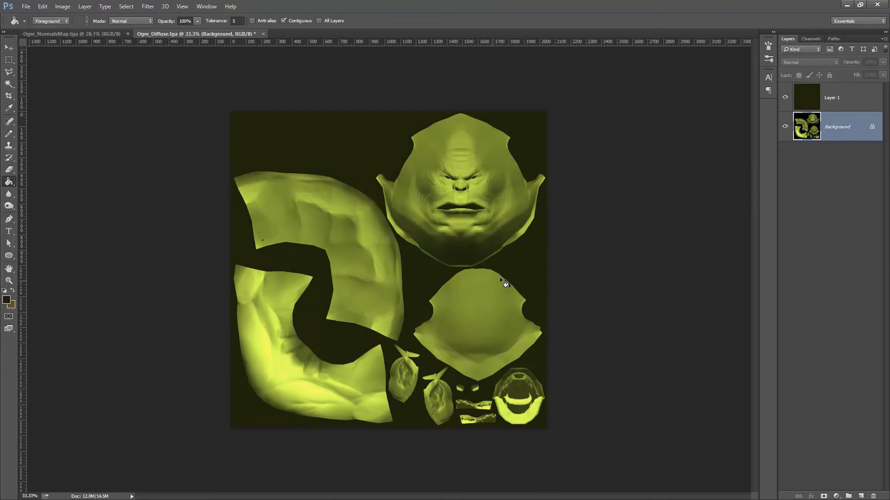
shift+click(838, 106)
key(ctrl+e)
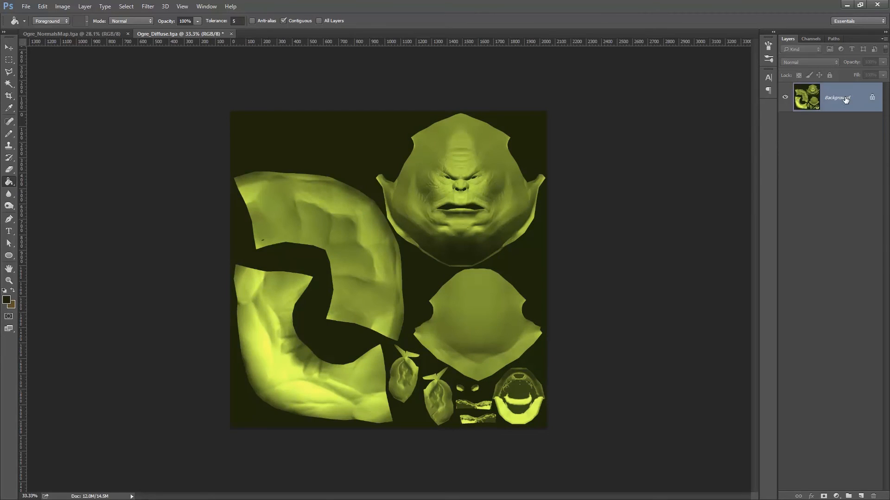
Step: Save the merged texture as a 32 bits/pixel Targa, replacing Ogre_Diffuse.tga
click(26, 8)
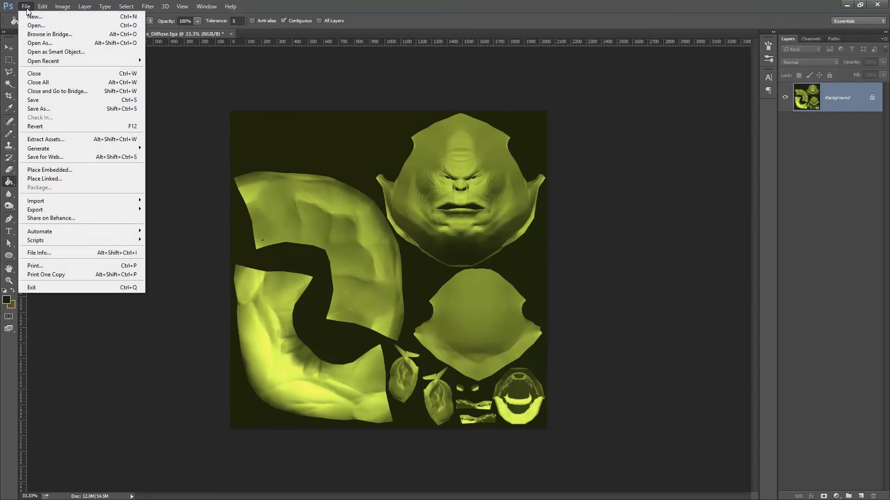
click(32, 108)
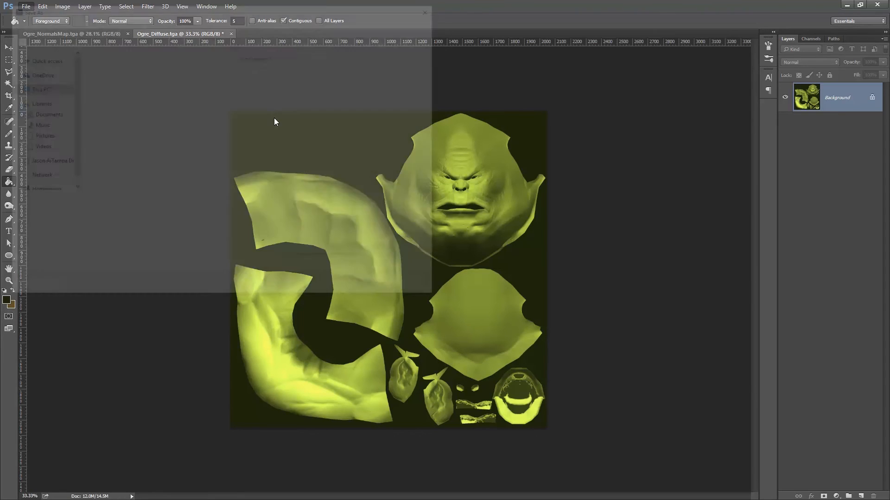
double_click(254, 73)
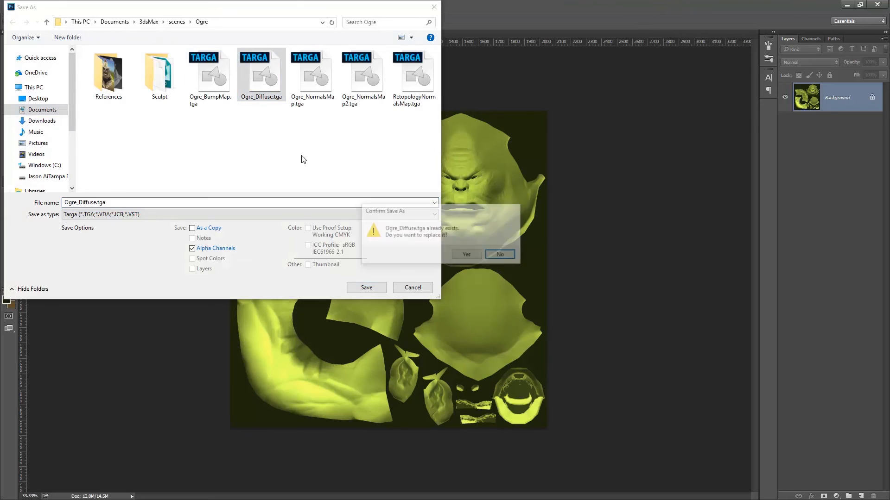
click(471, 256)
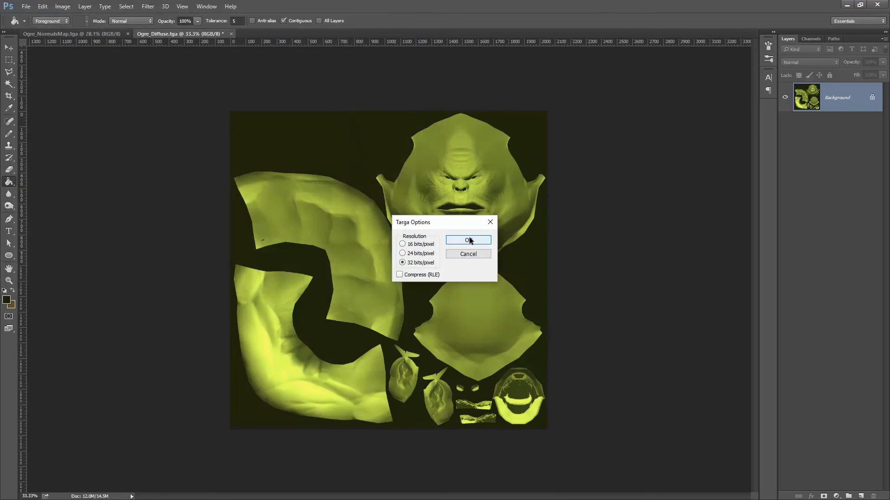
click(469, 240)
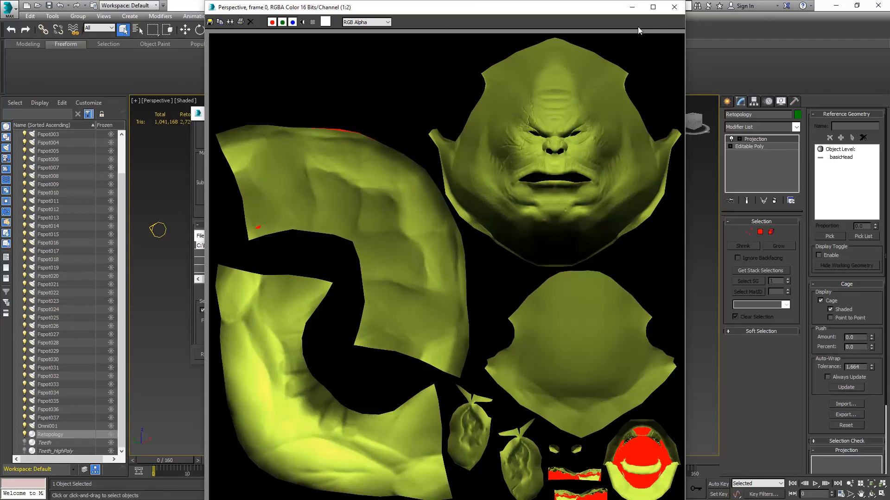
Step: In 3ds Max, close the rendered map and remove the Projection modifier from the Retopology mesh
click(674, 7)
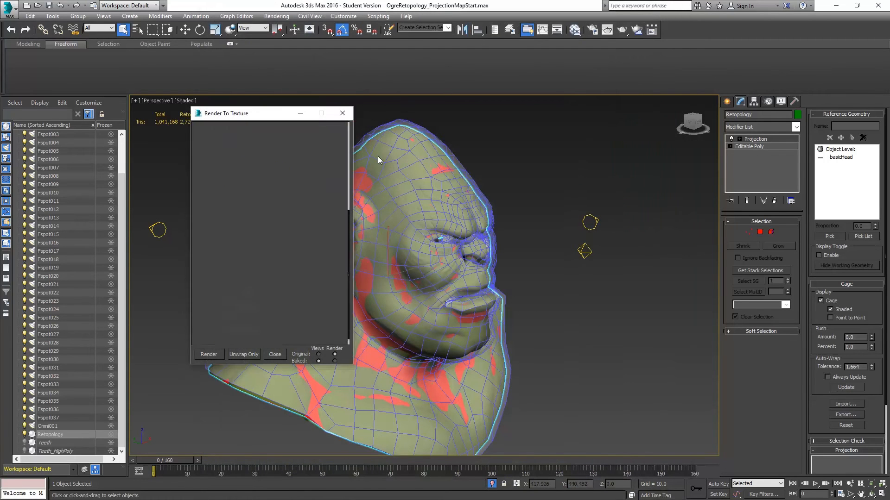
click(774, 201)
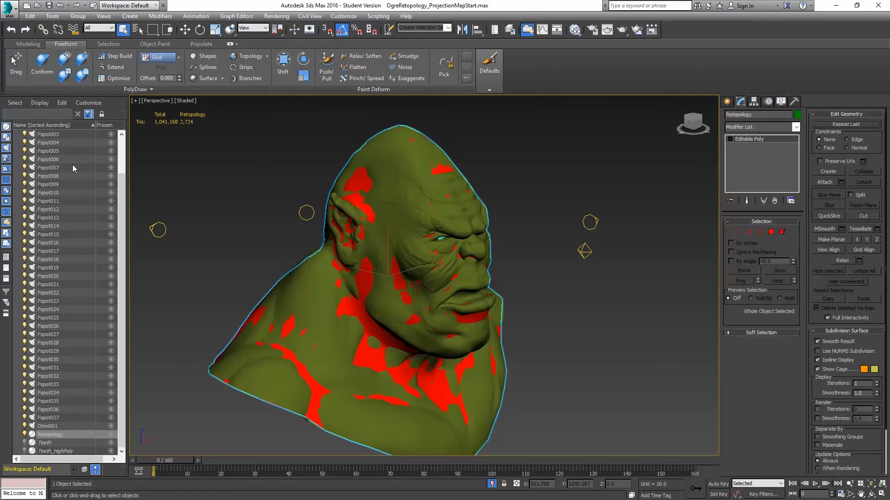
Step: Delete the basicHead mesh, all lights from Fspot001 through Omni001, and the Teeth_HighPoly object
scroll(65, 168, up, 2)
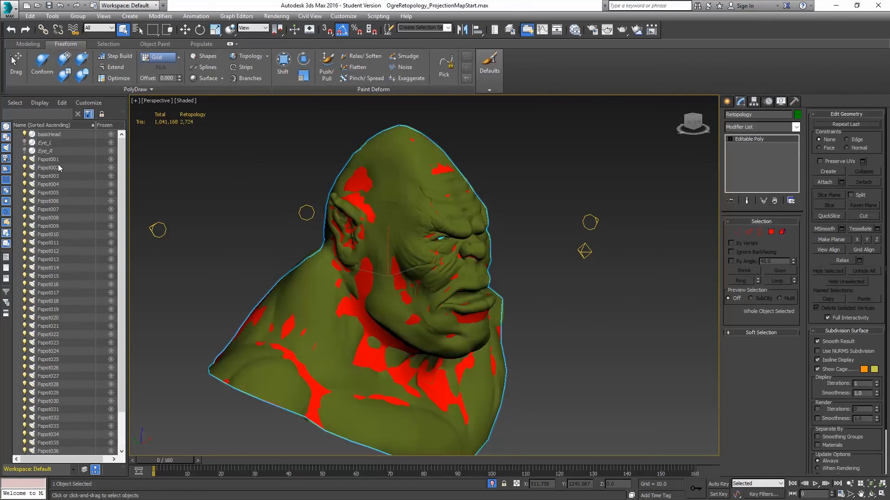
click(50, 135)
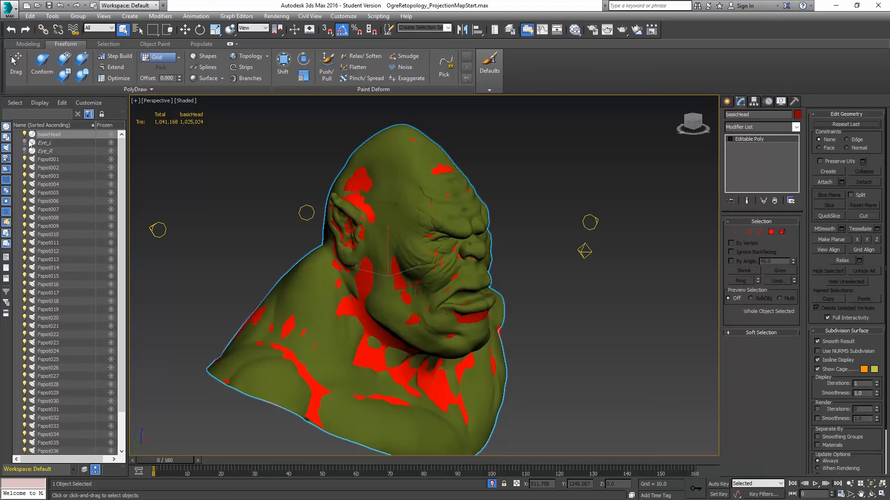
key(Delete)
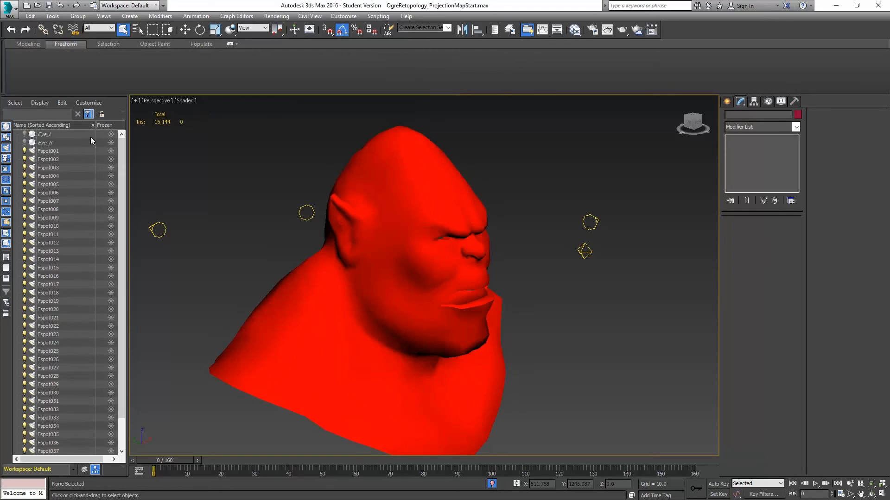
click(42, 151)
scroll(49, 251, down, 2)
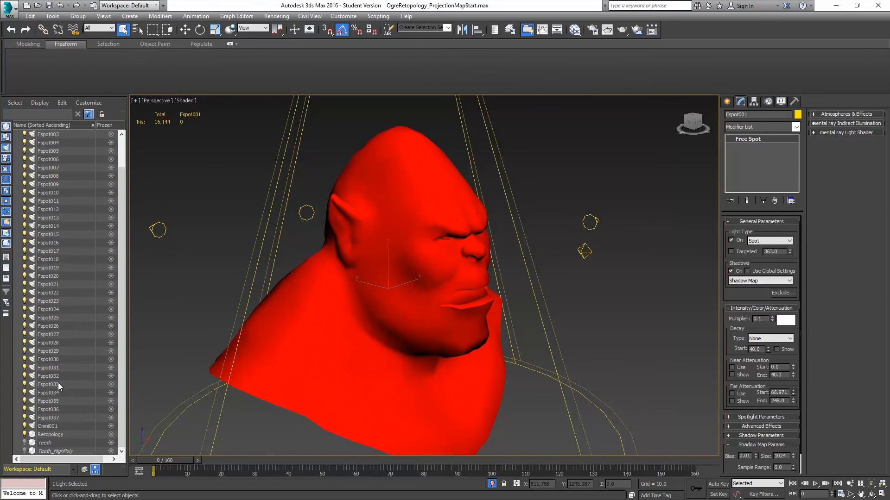
shift+click(54, 423)
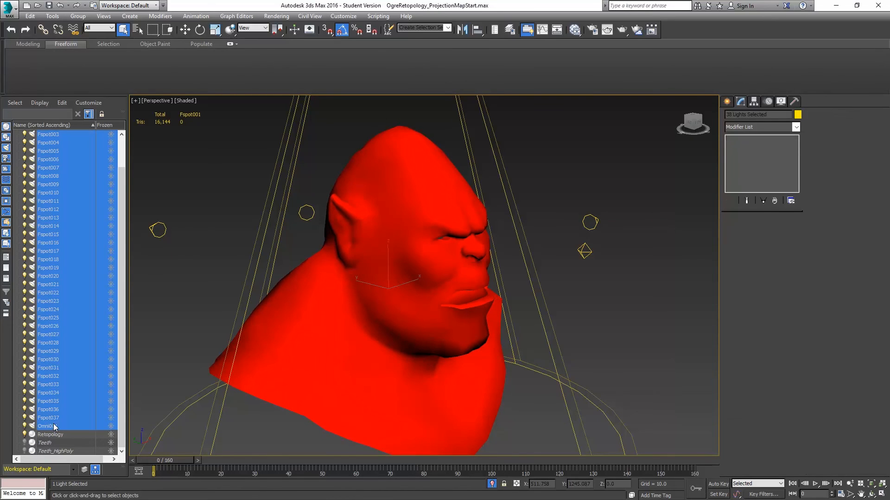
key(Delete)
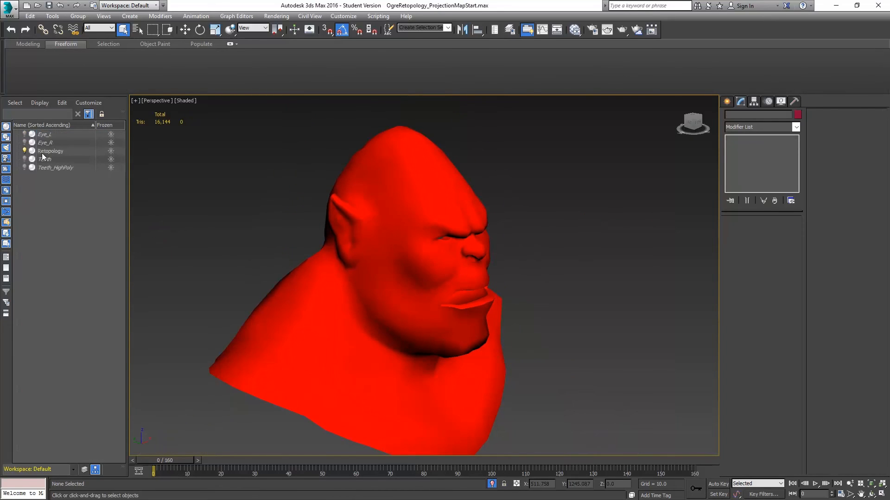
click(49, 170)
key(Delete)
Step: Unhide the Teeth, Eye_L and Eye_R objects
click(24, 159)
click(24, 135)
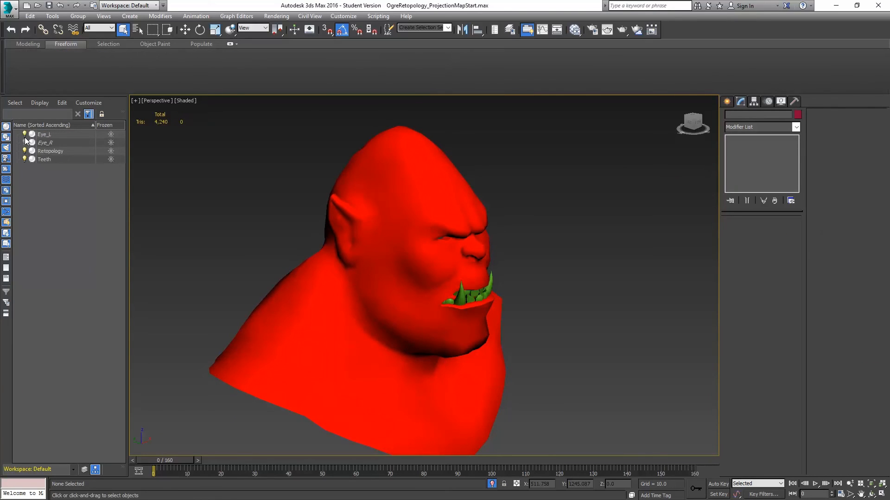
click(24, 143)
alt+middle_drag(465, 255, 441, 253)
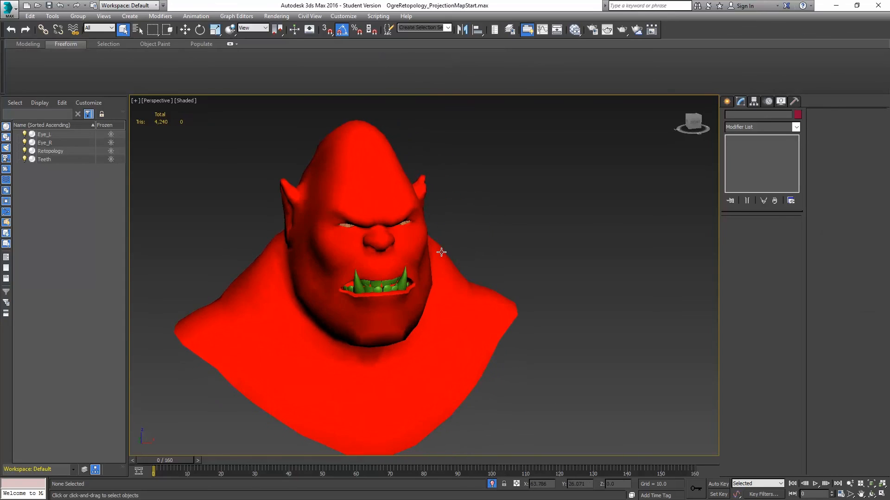
Step: Add a Bitmap map loading Ogre_Diffuse.tga in the Slate Material Editor and connect it to the Diffuse Color of the Ogre Low Poly material
click(387, 179)
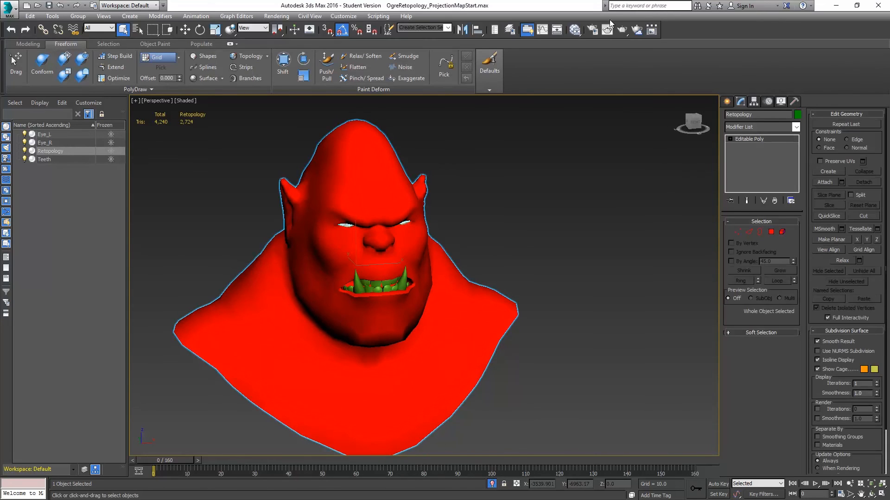
click(574, 30)
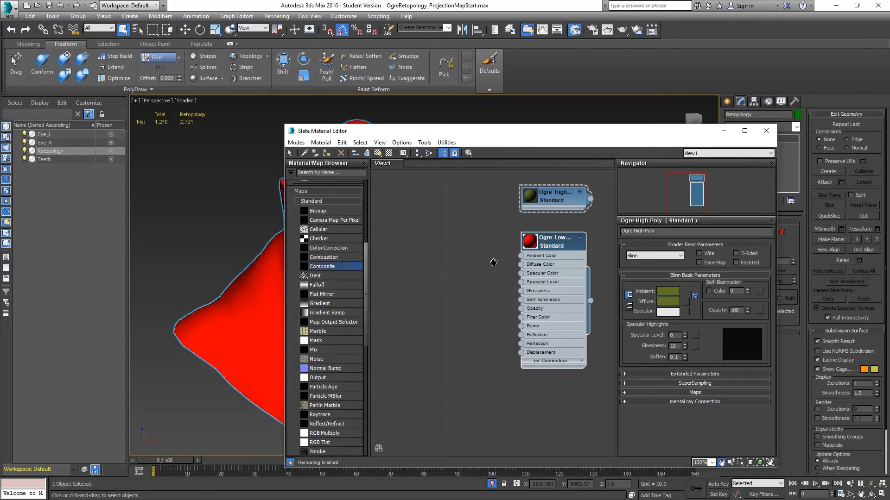
middle_drag(494, 262, 514, 261)
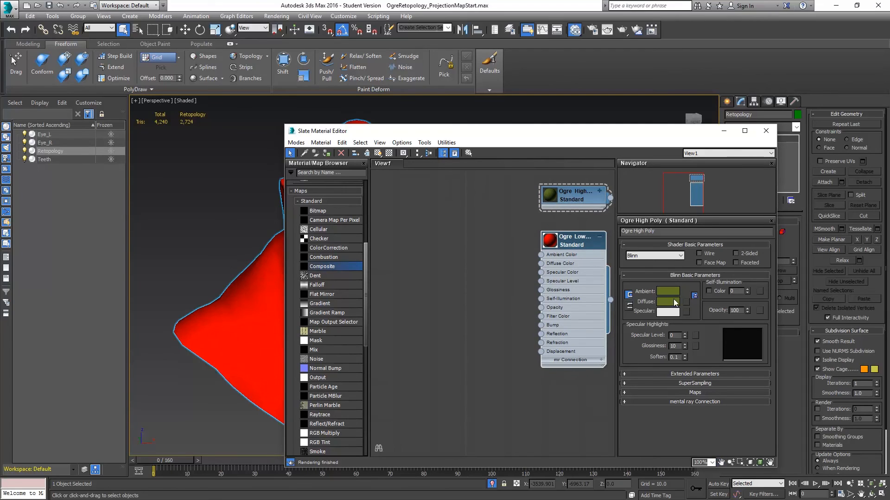
click(565, 247)
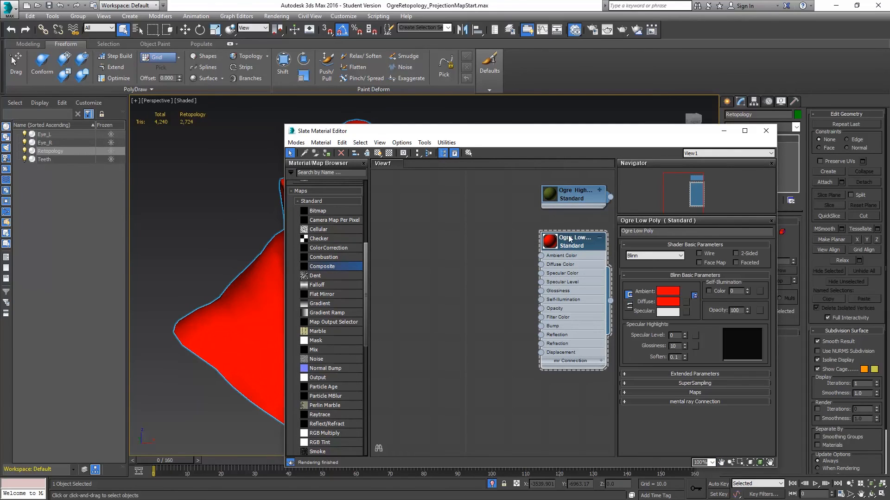
drag(318, 210, 440, 266)
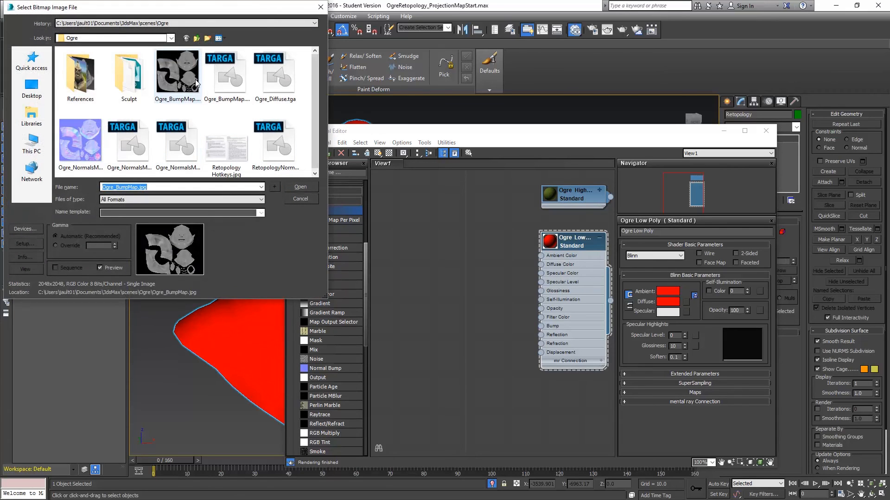
click(276, 81)
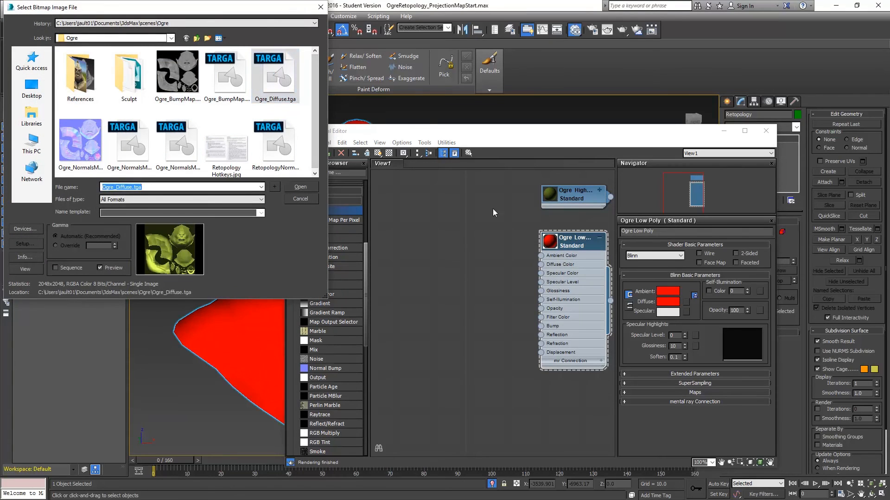
click(301, 187)
drag(442, 137, 617, 146)
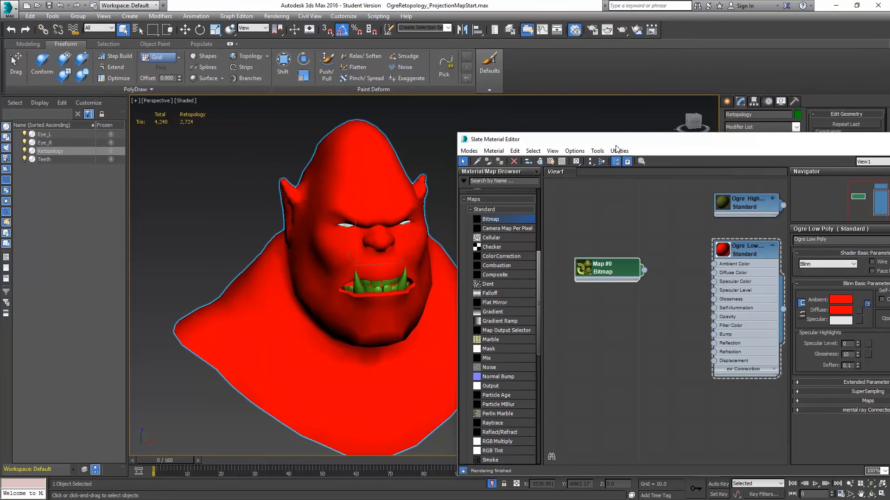
drag(644, 270, 714, 273)
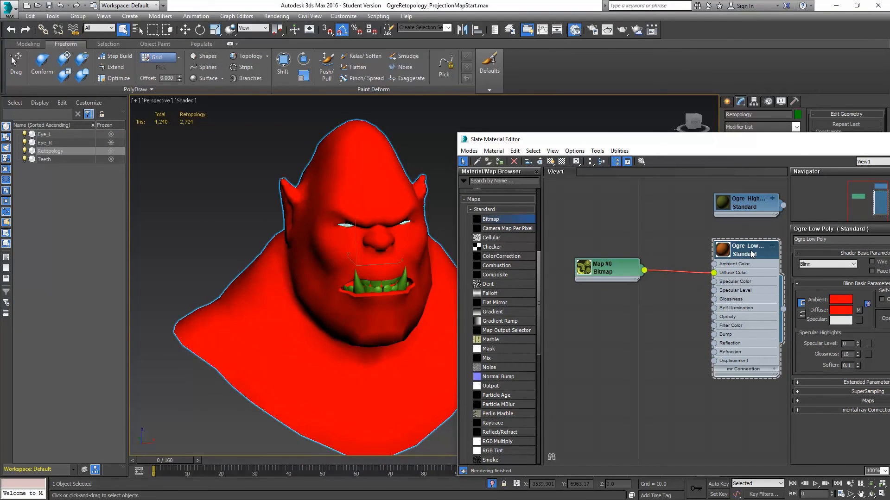
Step: Show the Ogre Low Poly material's map in the viewport and disconnect the diffuse bitmap from its Diffuse Color
click(551, 162)
mouse_move(342, 273)
alt+middle_down()
mouse_move(444, 278)
mouse_move(301, 277)
mouse_move(352, 271)
alt+middle_up()
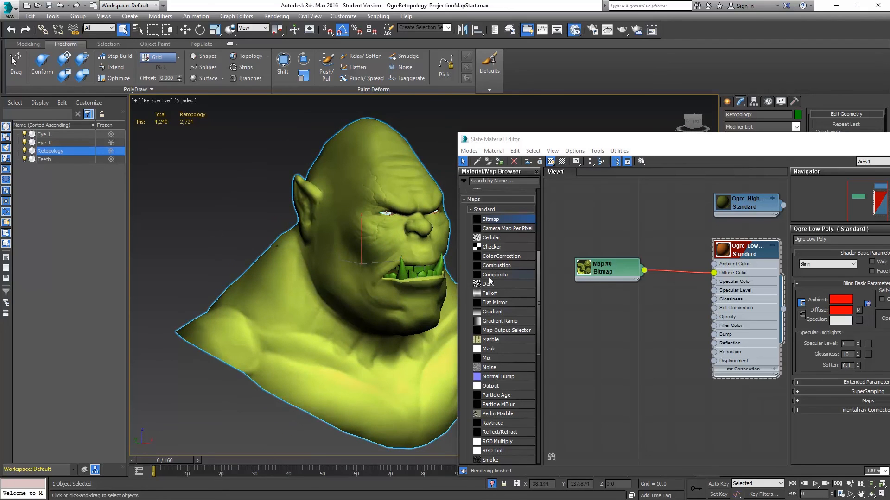
click(667, 272)
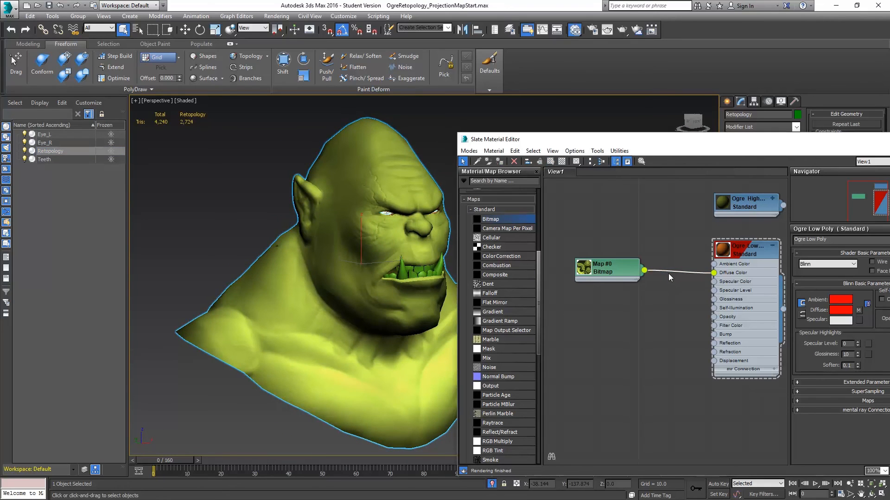
key(Delete)
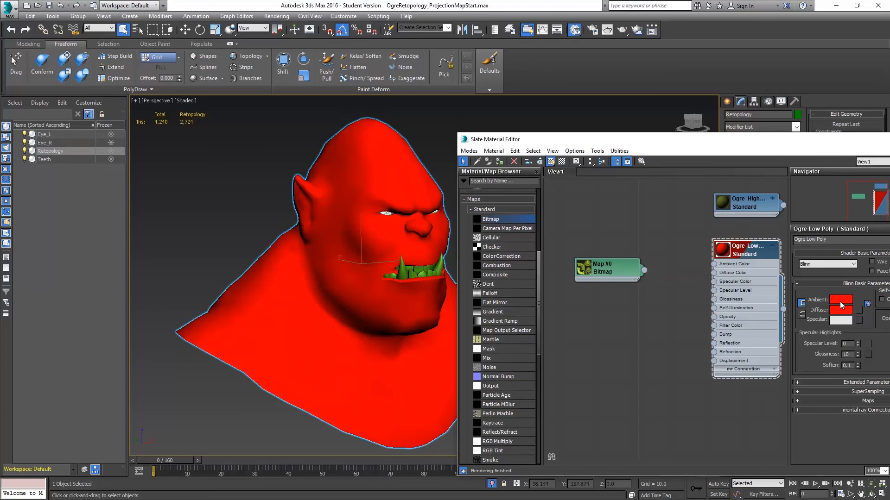
Step: Change the Ogre Low Poly material's ambient and diffuse colour to neutral grey, RGB 116, 116, 116
click(839, 299)
drag(640, 323, 672, 276)
click(691, 306)
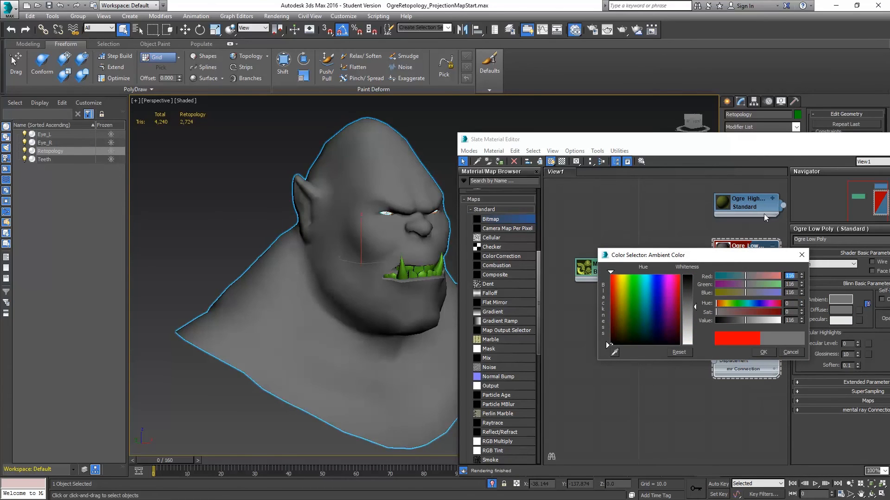
click(767, 354)
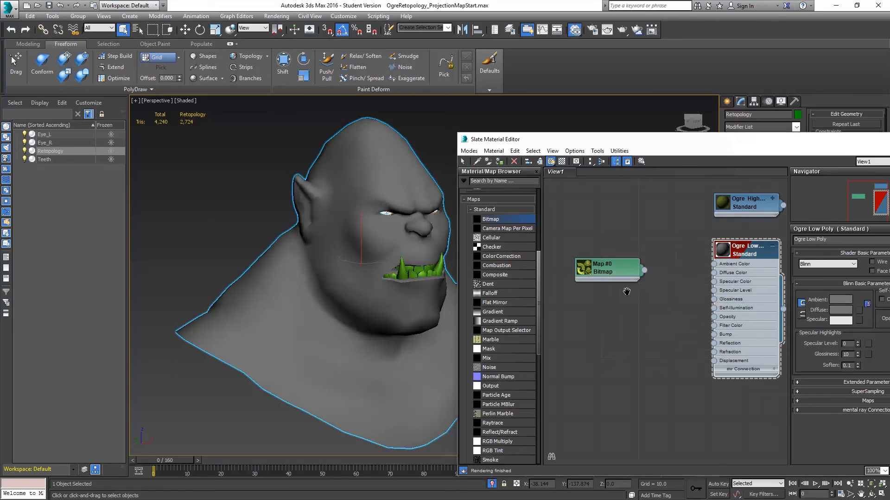
Step: Add a Normal Bump map below the diffuse bitmap and connect it to the Bump input of the Ogre Low Poly material
click(488, 377)
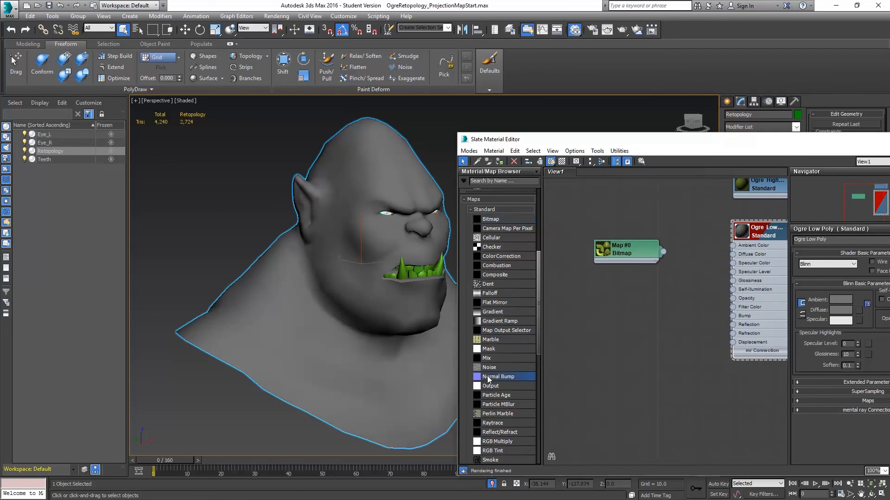
click(625, 329)
drag(625, 329, 628, 301)
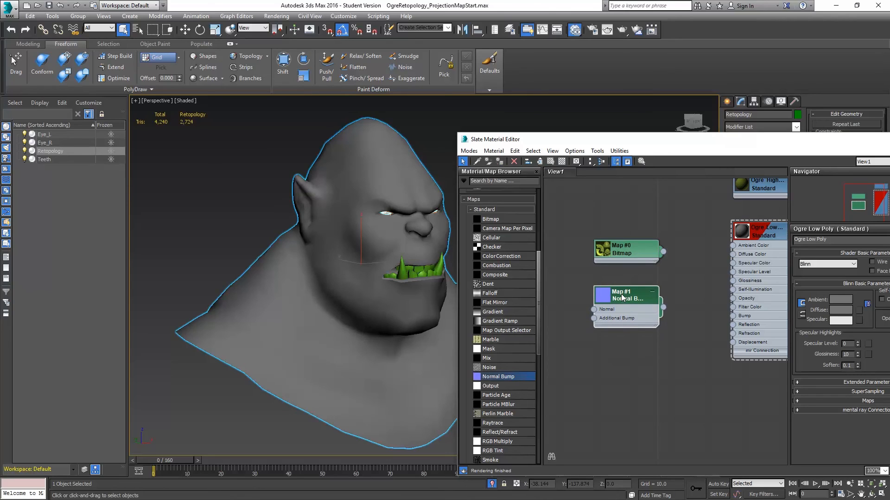
double_click(623, 298)
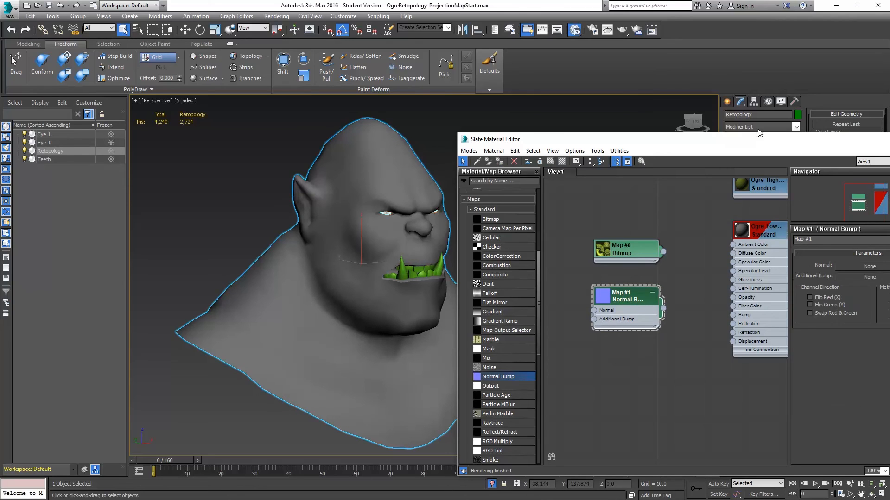
click(662, 308)
drag(663, 308, 732, 315)
middle_drag(619, 345, 675, 341)
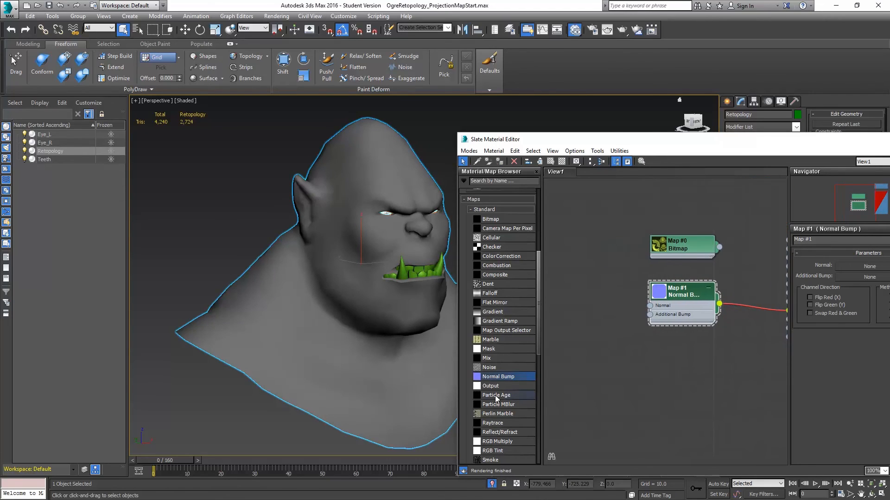
Step: Add a Bitmap map loading Ogre_NormalsMap.tga and connect it to the Normal input of the Normal Bump map
click(492, 220)
drag(524, 247, 599, 304)
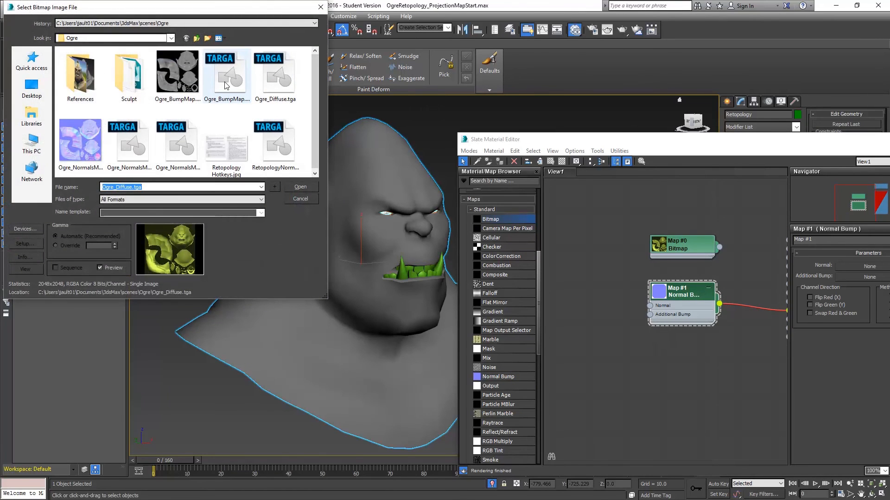
click(227, 78)
click(133, 142)
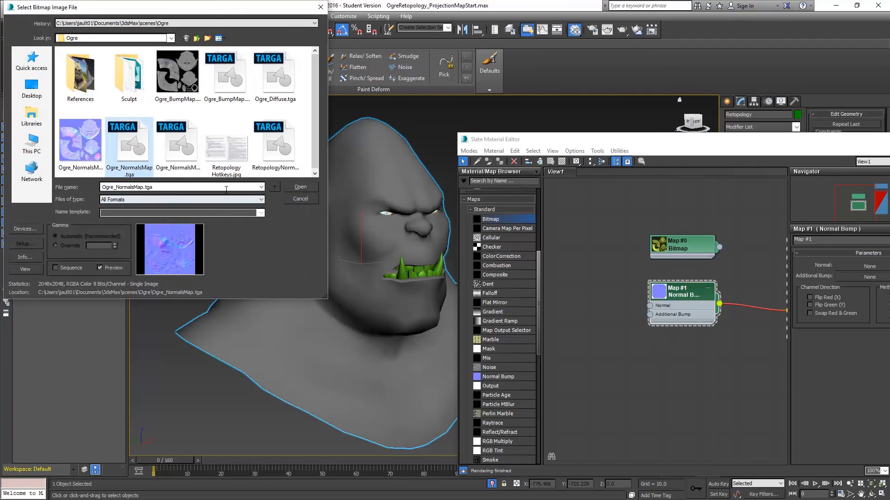
click(300, 187)
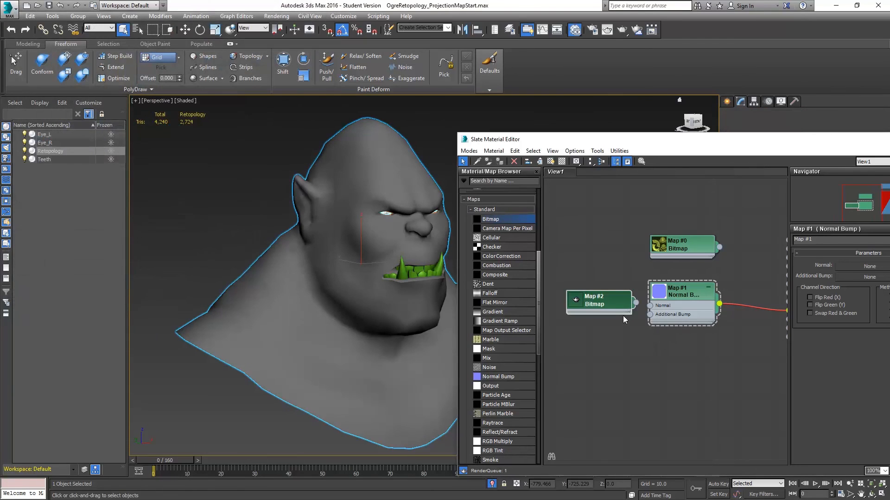
drag(634, 303, 650, 306)
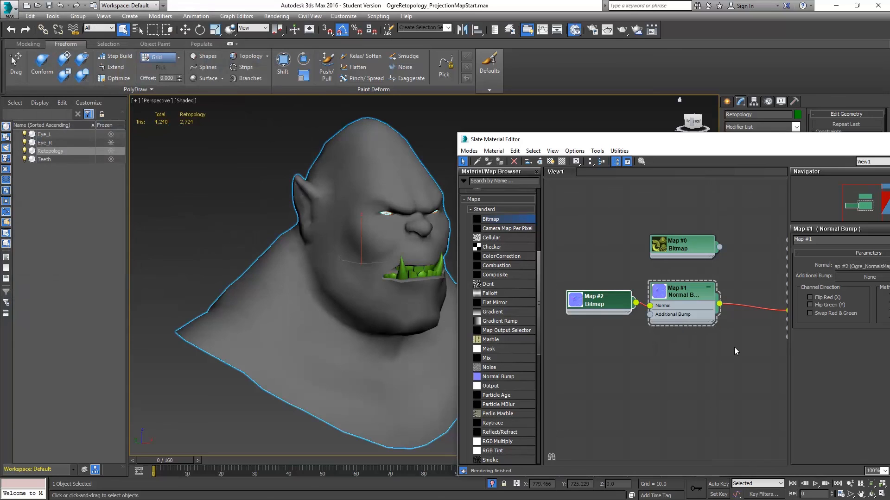
middle_drag(727, 347, 648, 345)
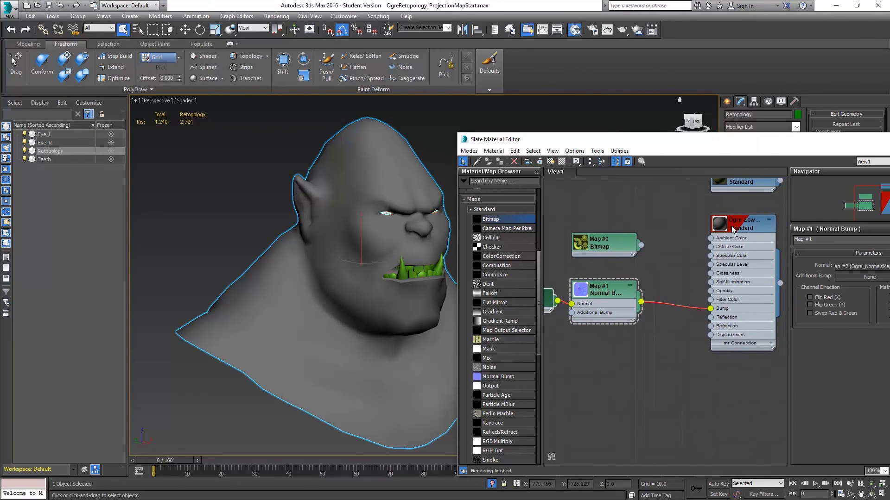
Step: Set the Perspective viewport's material display to Realistic Materials with Maps
click(186, 105)
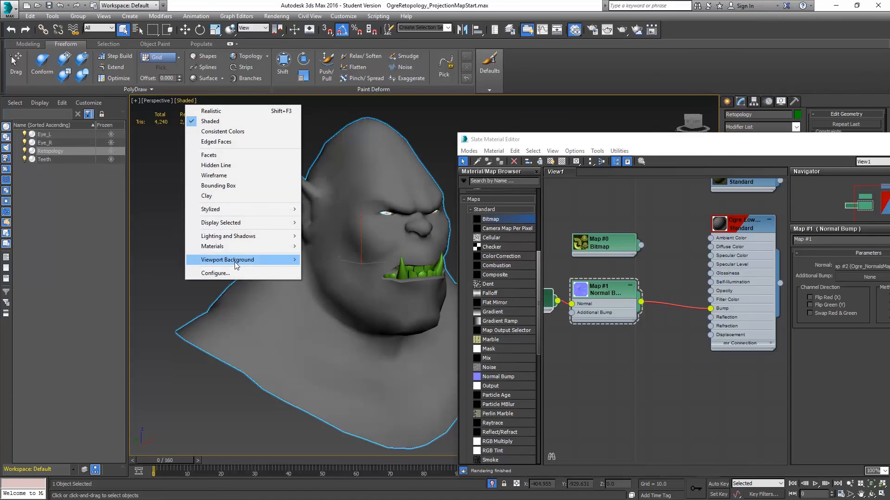
mouse_move(266, 248)
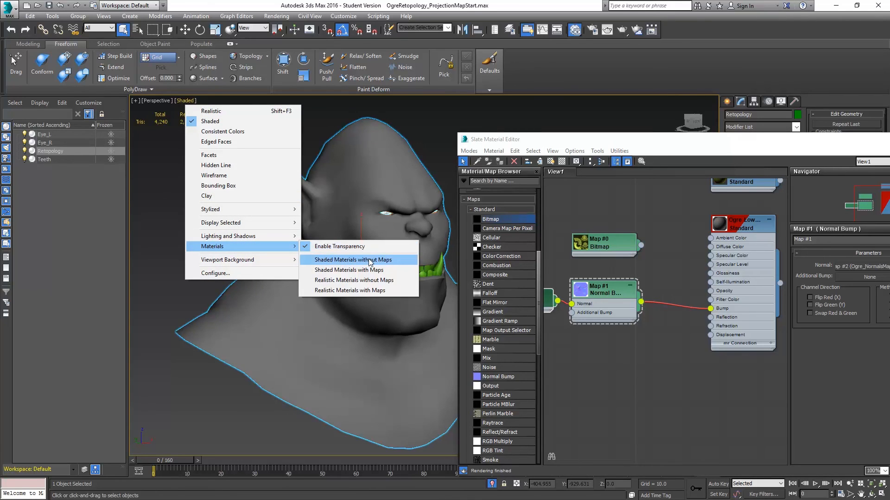
click(353, 291)
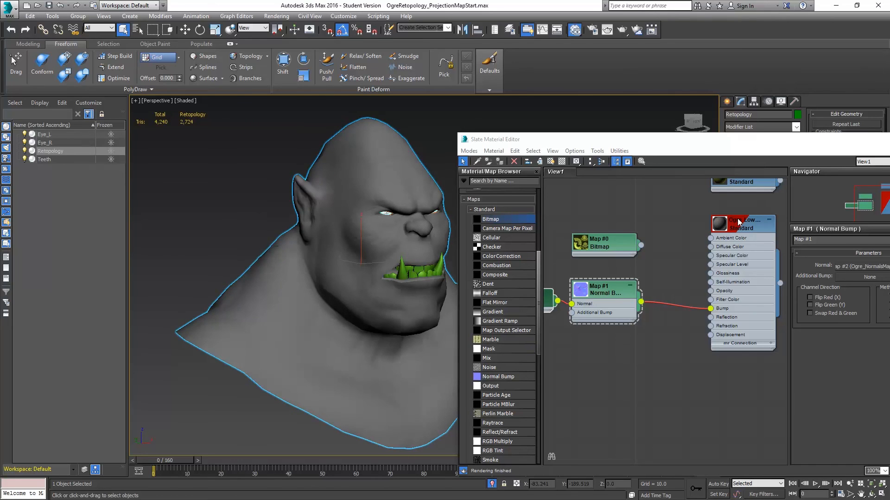
Step: Set the Bump amount of the Ogre Low Poly material to 100 and uncover the ogre in the viewport
click(743, 346)
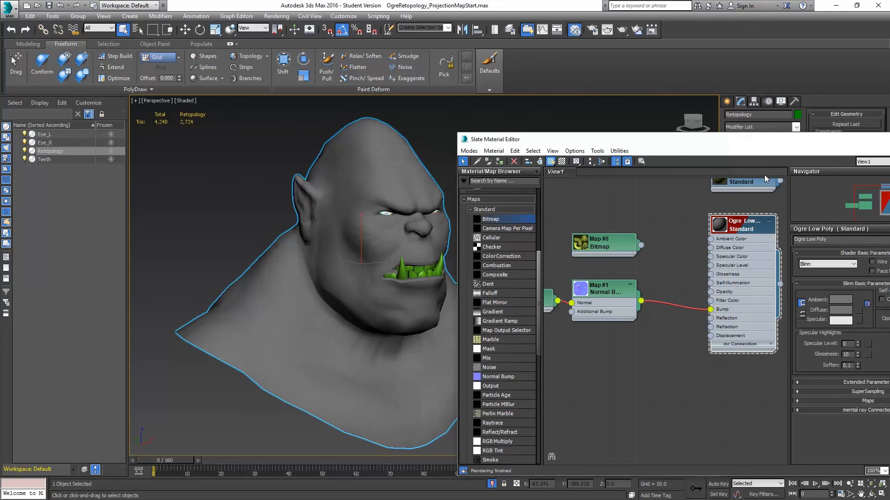
drag(768, 147, 661, 93)
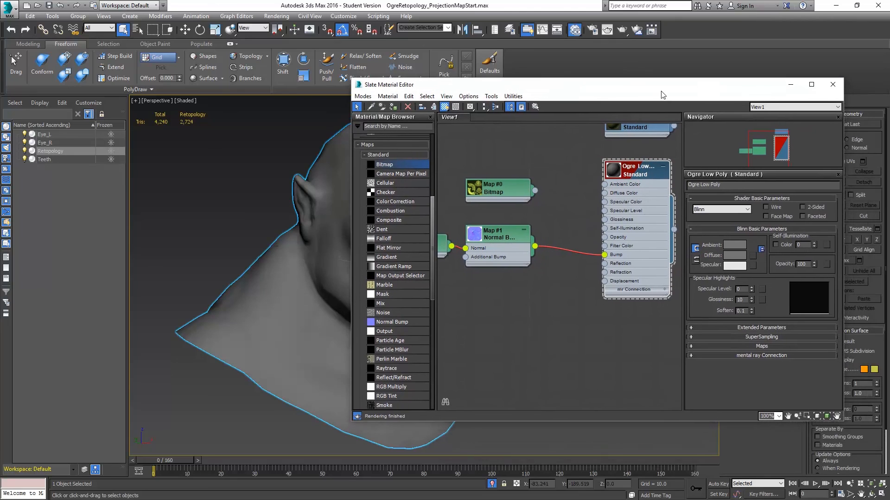
click(748, 345)
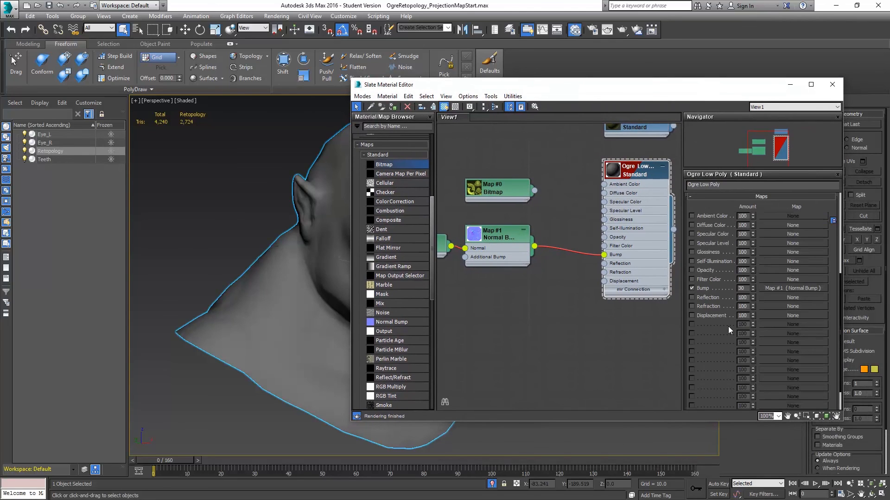
double_click(741, 288)
text(100)
key(Return)
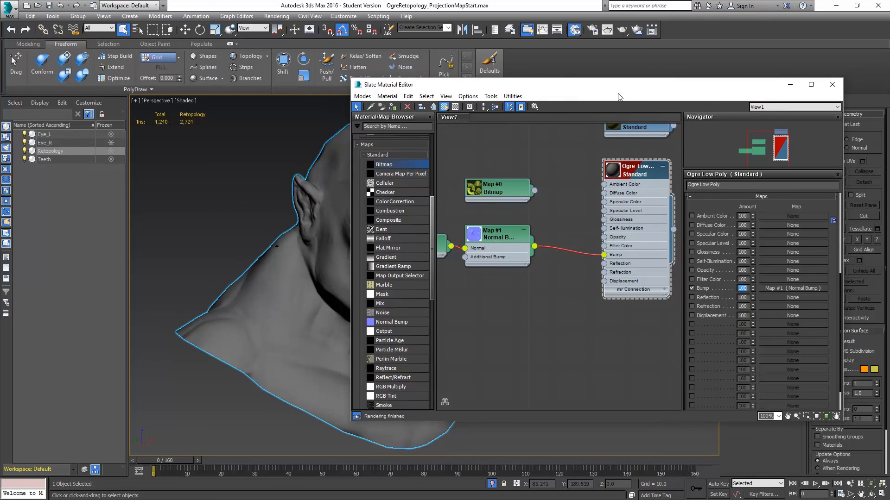
drag(760, 84, 818, 224)
drag(844, 265, 889, 177)
mouse_move(388, 288)
alt+middle_down()
mouse_move(330, 283)
mouse_move(314, 291)
mouse_move(394, 290)
alt+middle_up()
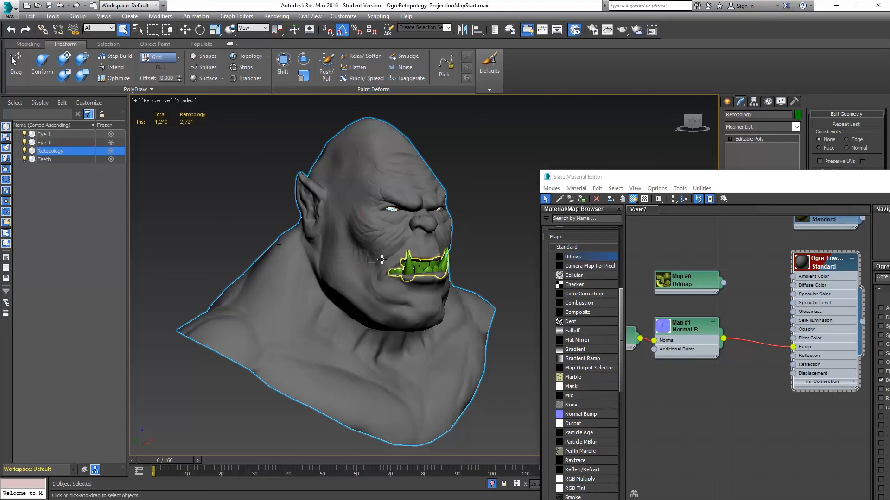
Step: Hide the Eye_L, Eye_R and Teeth objects so only the Retopology mesh is displayed
click(25, 134)
click(25, 142)
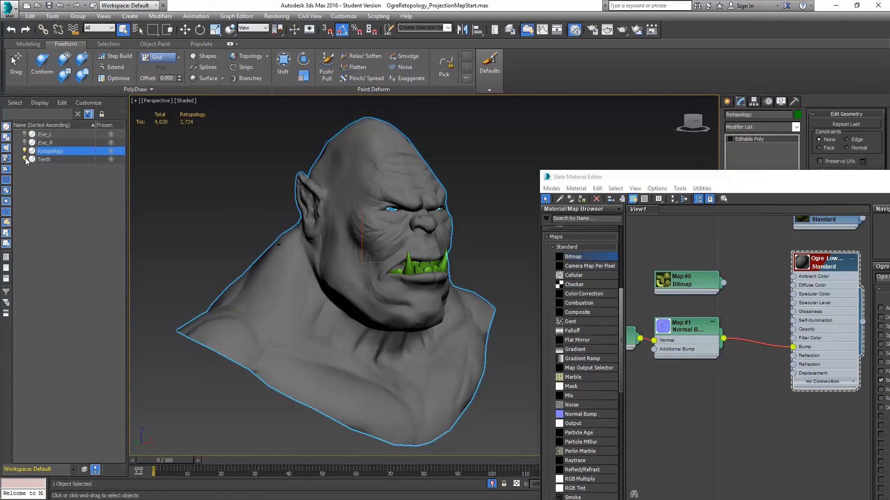
click(25, 159)
alt+middle_drag(389, 257, 302, 264)
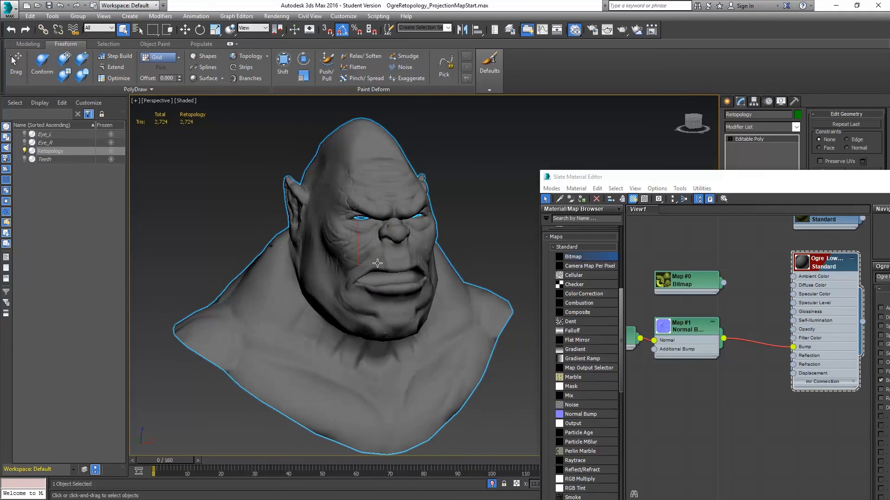
Step: Connect the Ogre_Diffuse.tga bitmap to the Diffuse Color of the Ogre Low Poly material and close the Slate Material Editor
drag(632, 177, 510, 65)
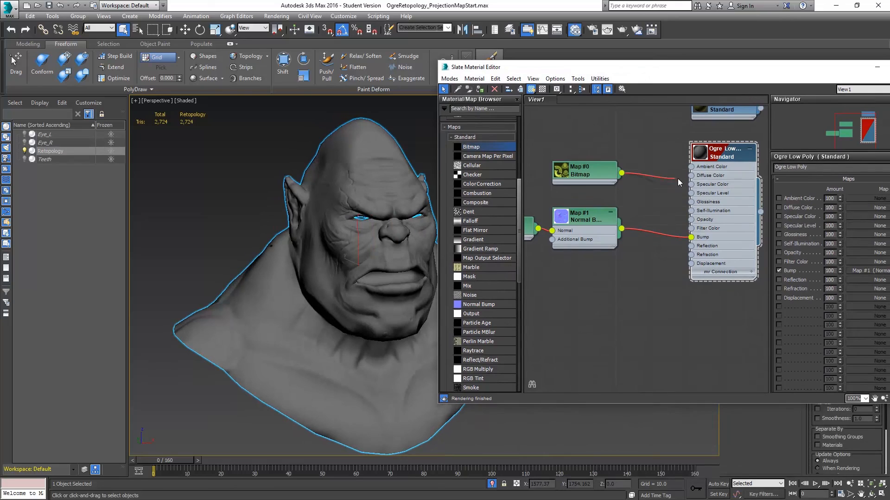
drag(692, 177, 691, 175)
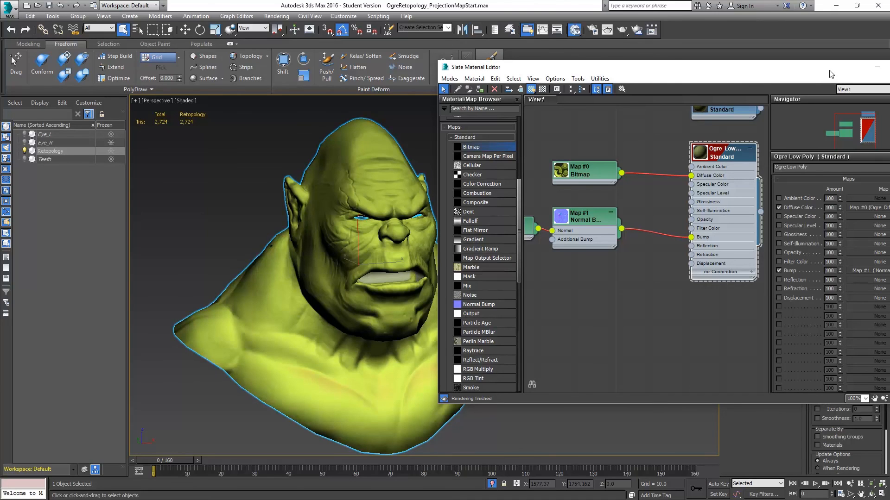
drag(837, 68, 711, 79)
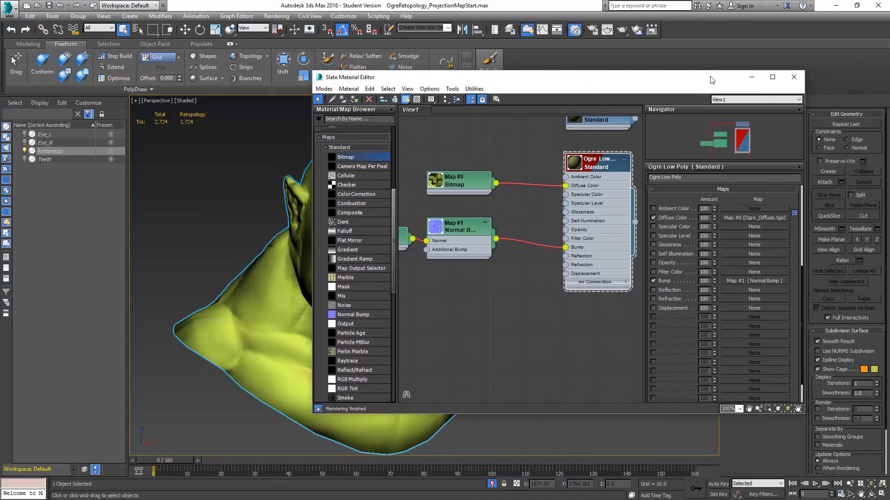
click(793, 77)
Step: Examine the textured Retopology mesh from several angles, toggling edged faces on and off to compare the wireframe with the baked detail
alt+middle_drag(460, 235, 540, 308)
alt+middle_drag(394, 297, 419, 290)
key(F4)
key(F4)
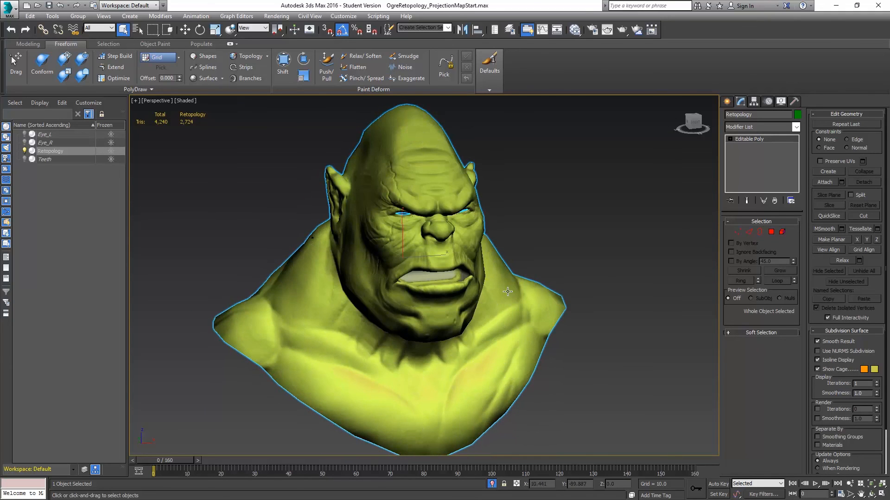